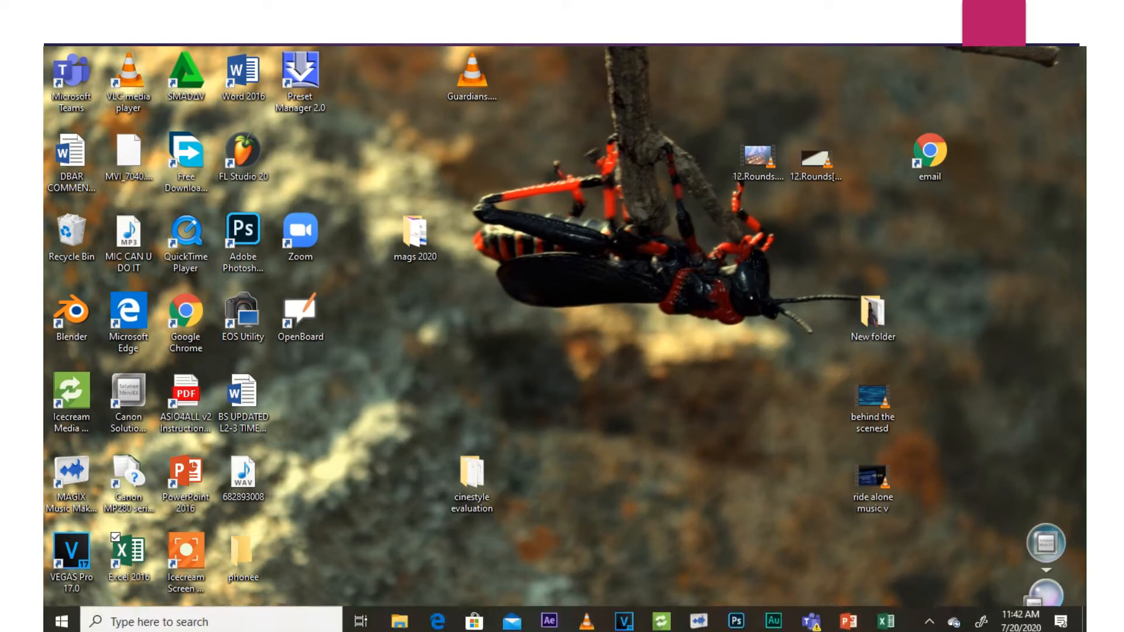
Switch to the Excel workbook and move the fruit list in A1:A8 of the fruits sheet so it starts at J9
{"action": "left_click", "coordinate": [888, 623]}
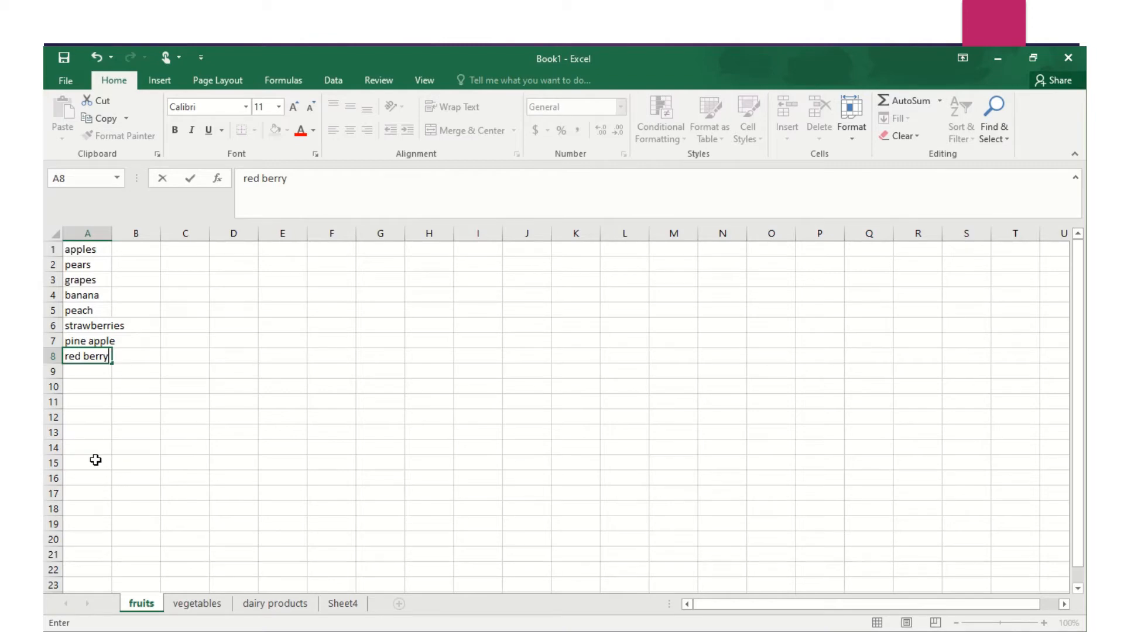
{"action": "left_click", "coordinate": [75, 249]}
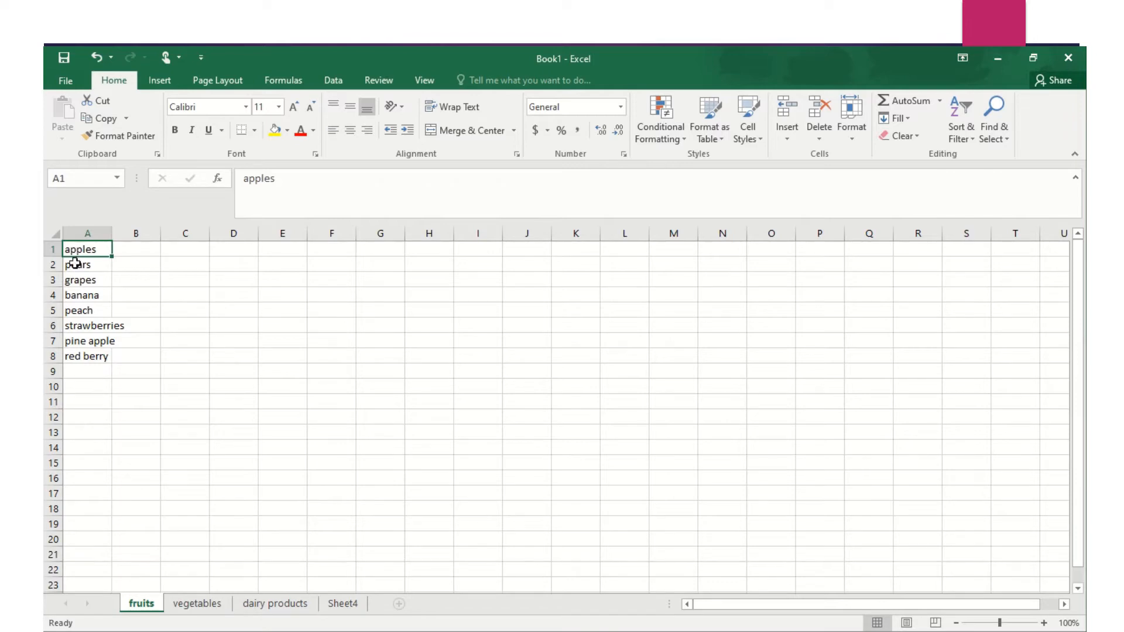
{"action": "left_click", "coordinate": [83, 356], "text": "shift"}
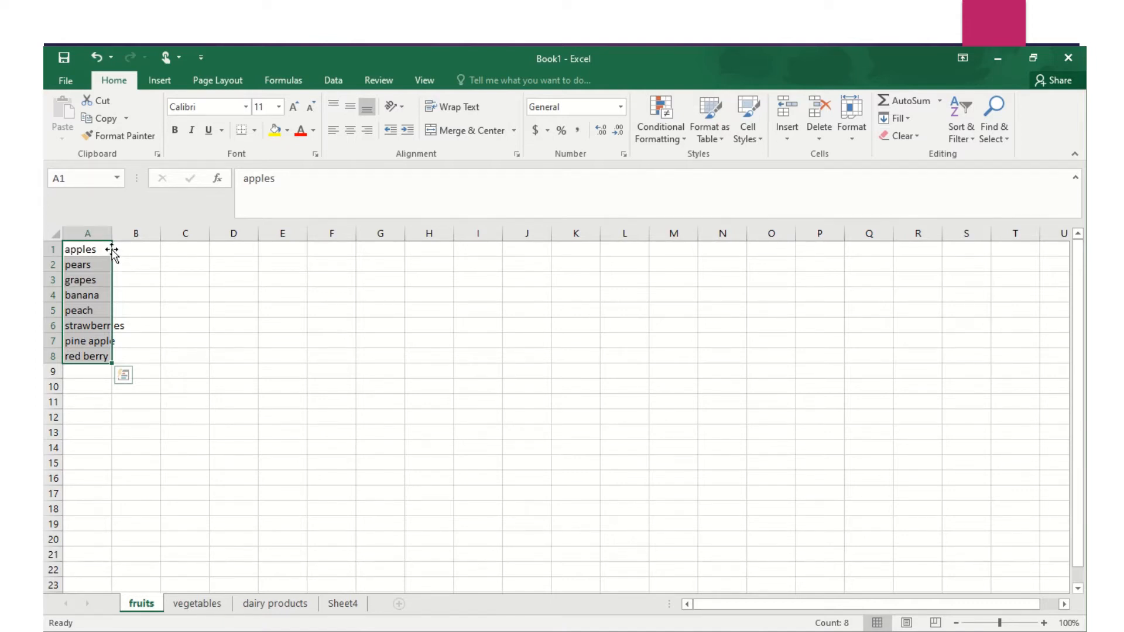
{"action": "left_click_drag", "start_coordinate": [112, 250], "coordinate": [537, 374]}
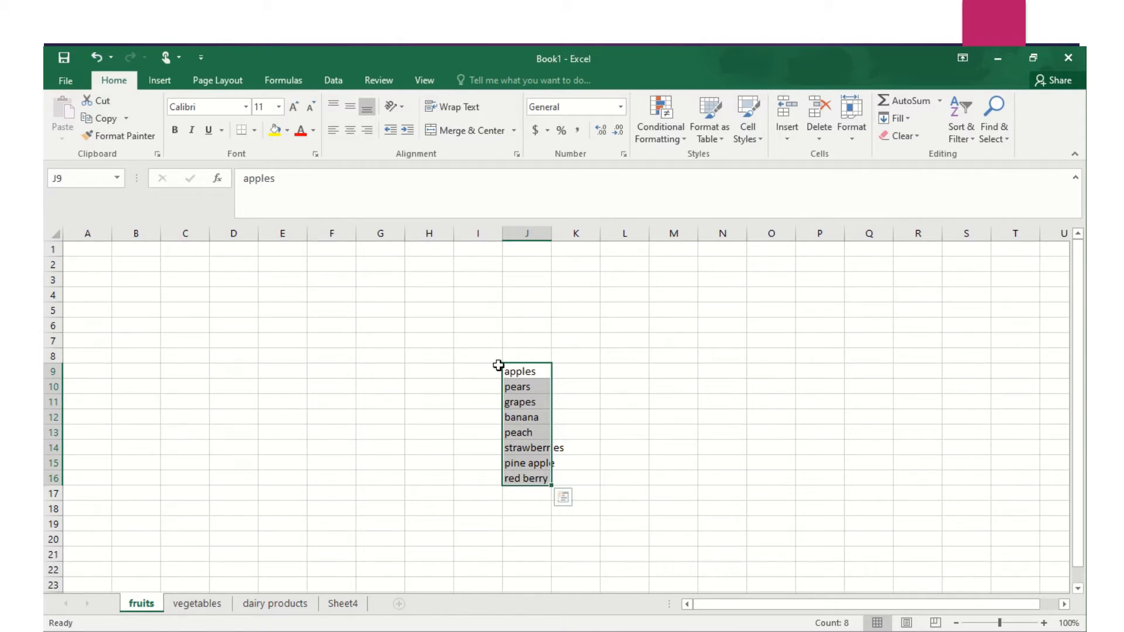
Move the fruit list from column J back to its original place starting at A1
{"action": "left_click_drag", "start_coordinate": [500, 366], "coordinate": [89, 256]}
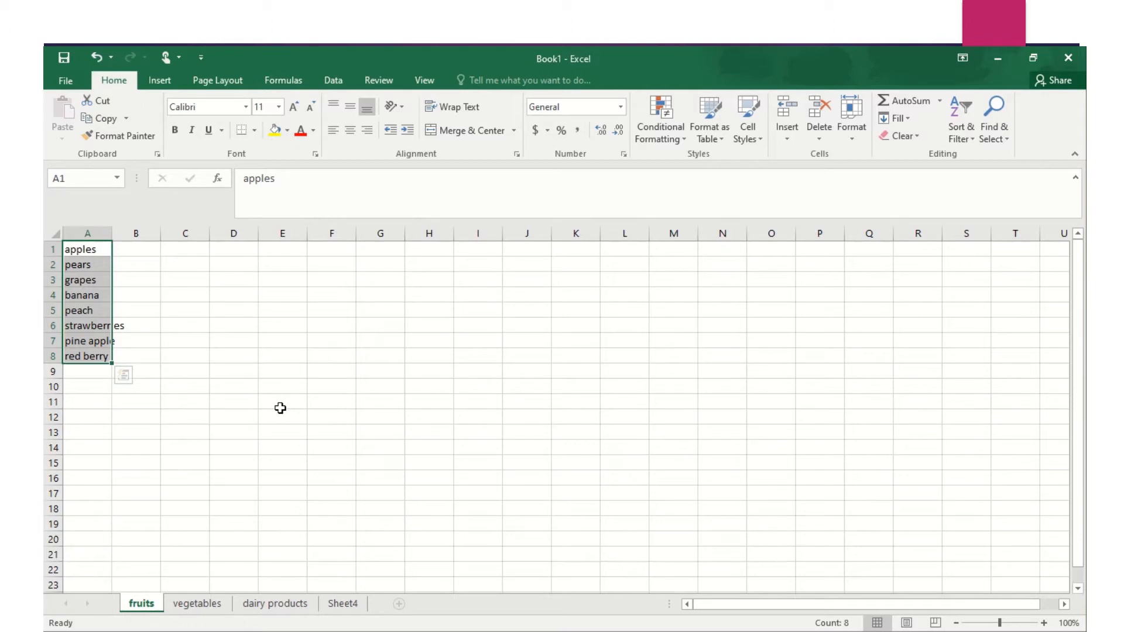
{"action": "left_click", "coordinate": [169, 387]}
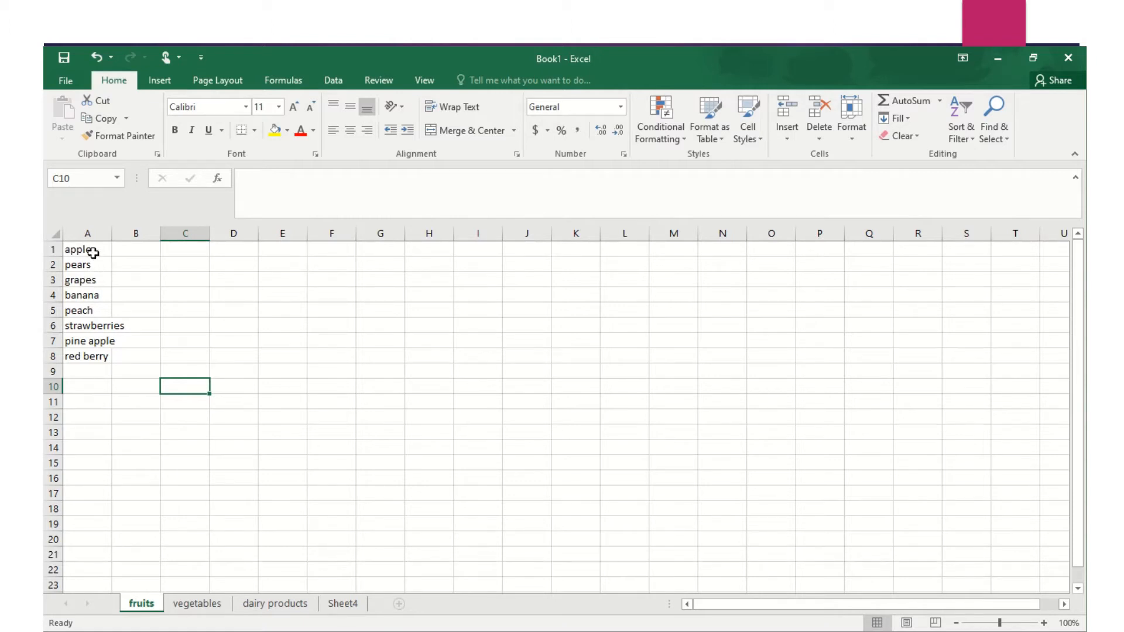
Cut the fruit list in A1:A8 and paste it starting at K1 on the same sheet
{"action": "left_click", "coordinate": [73, 250]}
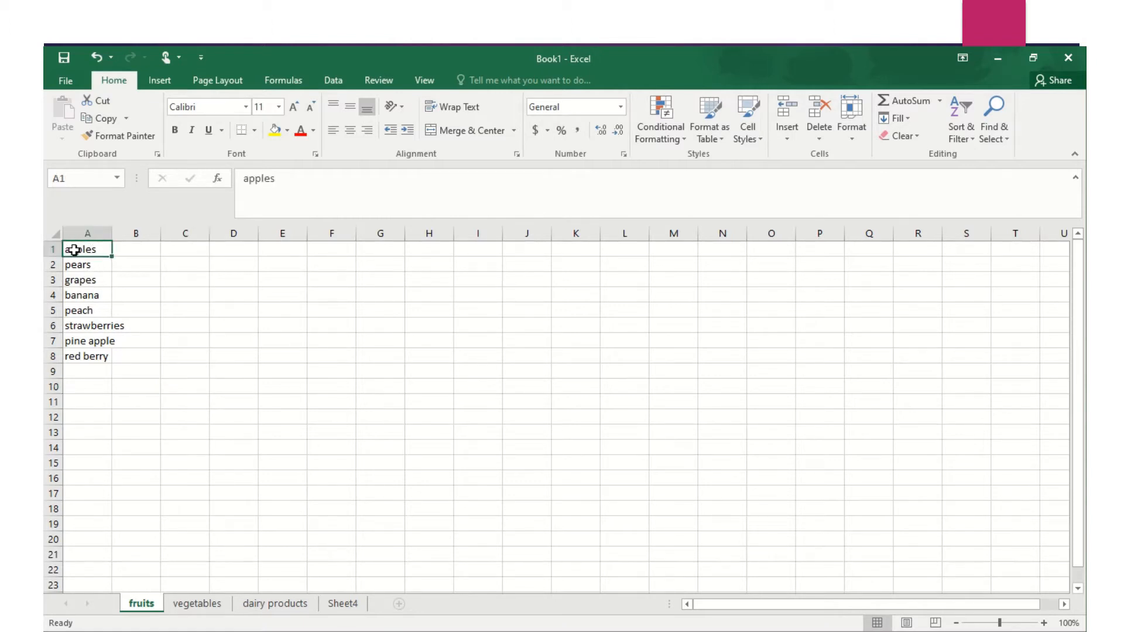
{"action": "left_click_drag", "start_coordinate": [74, 251], "coordinate": [102, 358]}
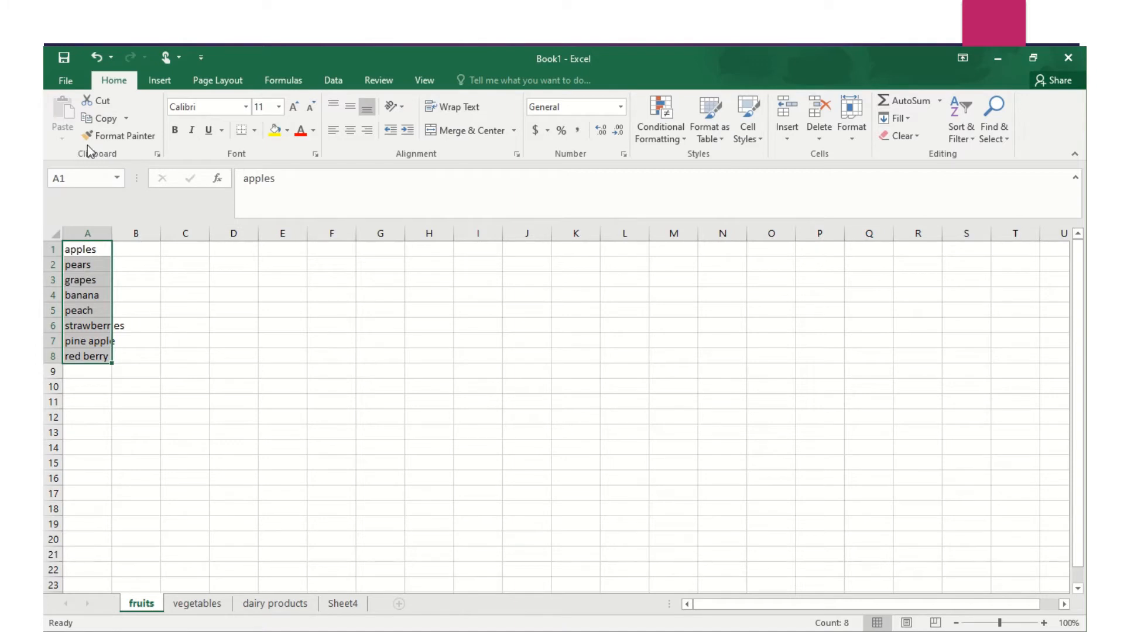
{"action": "left_click", "coordinate": [104, 104]}
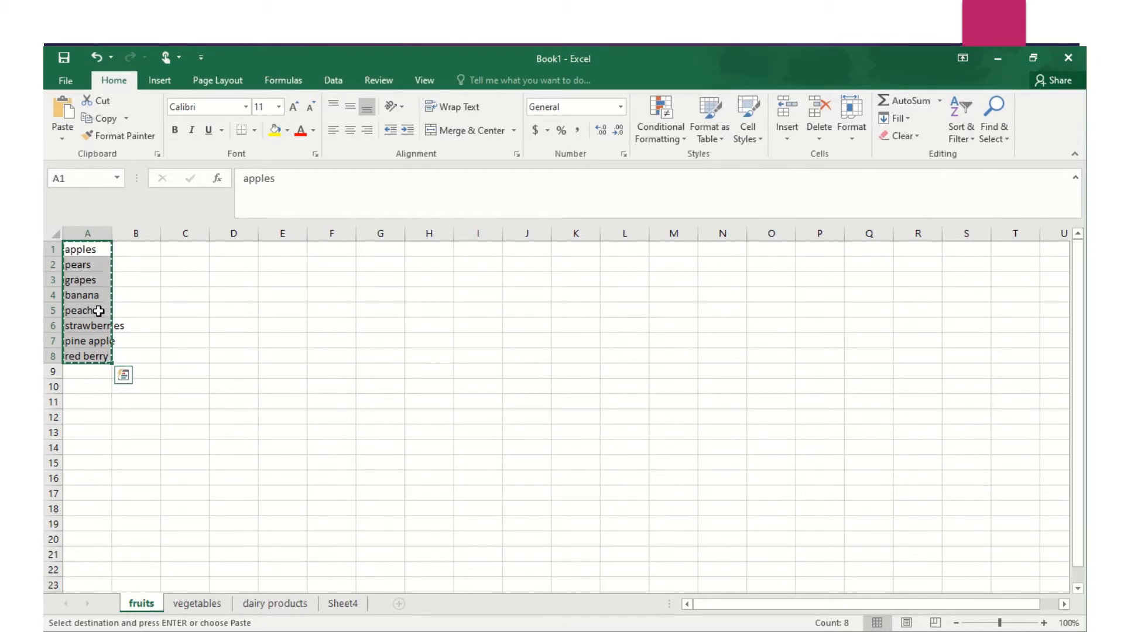
{"action": "left_click", "coordinate": [104, 100]}
{"action": "left_click", "coordinate": [579, 249]}
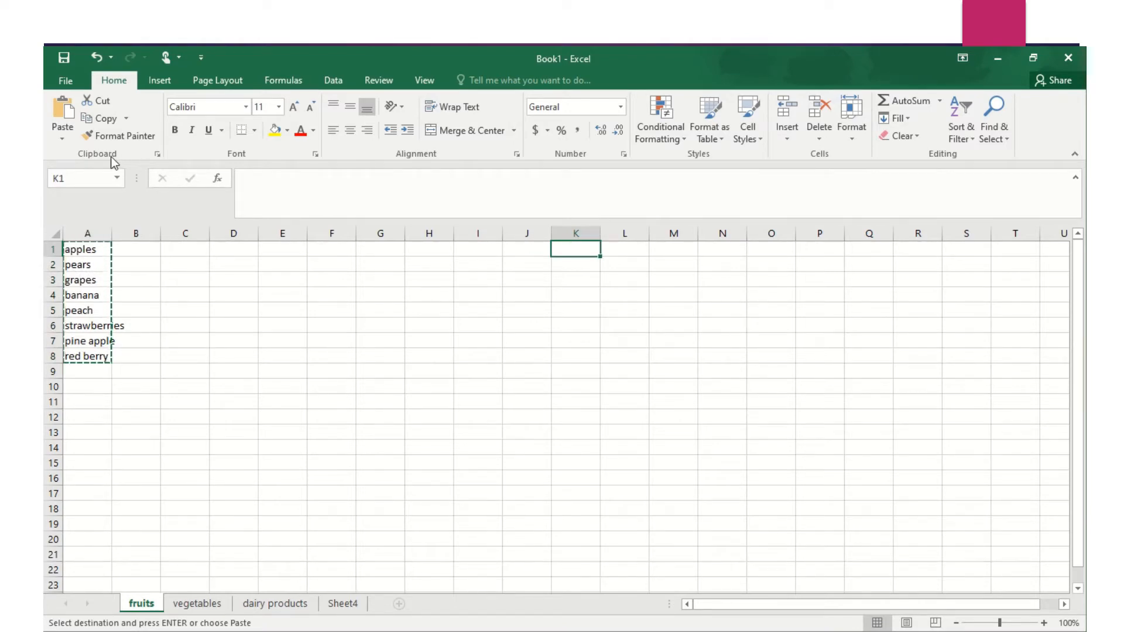
{"action": "left_click", "coordinate": [60, 117]}
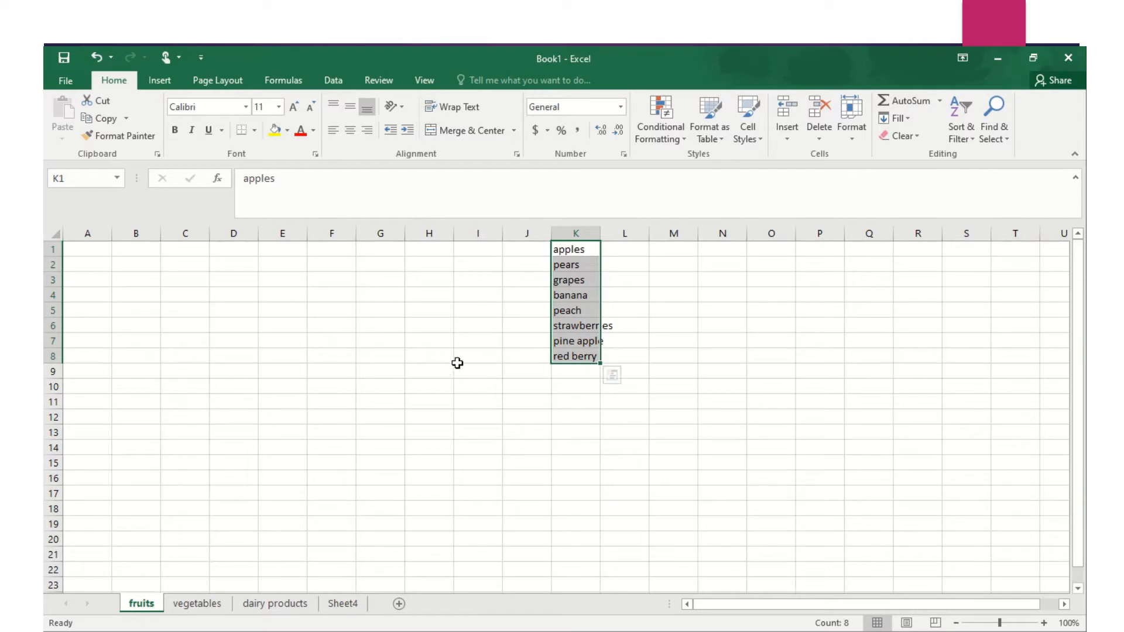
Cut the fruit list from column K, paste it at D1 of the vegetables sheet, and compare both sheets
{"action": "left_click", "coordinate": [103, 100]}
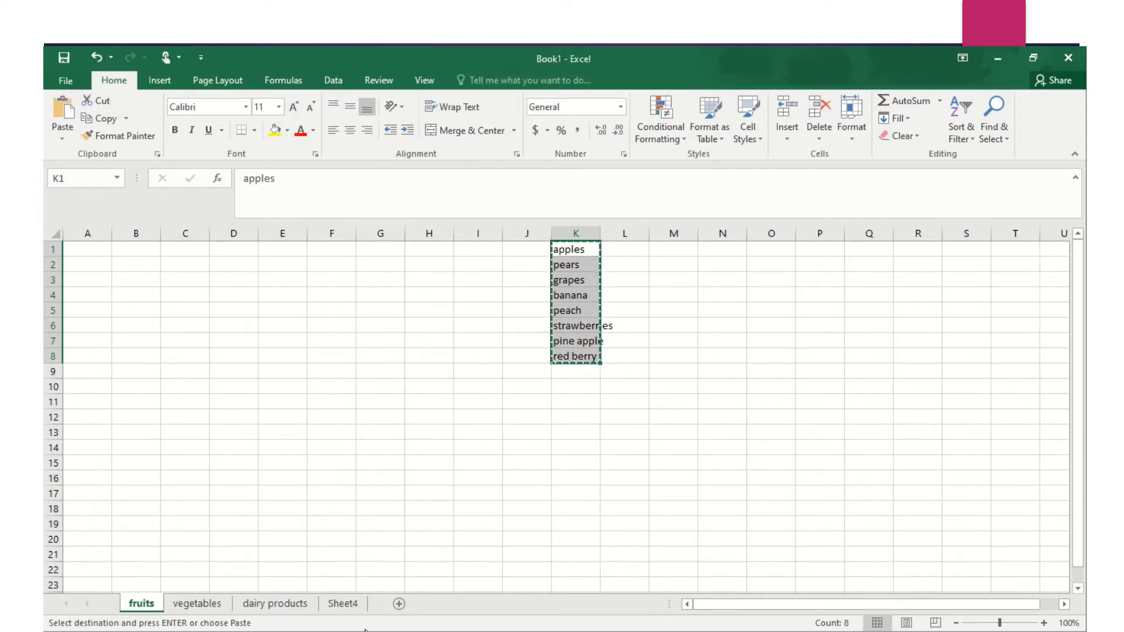
{"action": "left_click", "coordinate": [218, 606]}
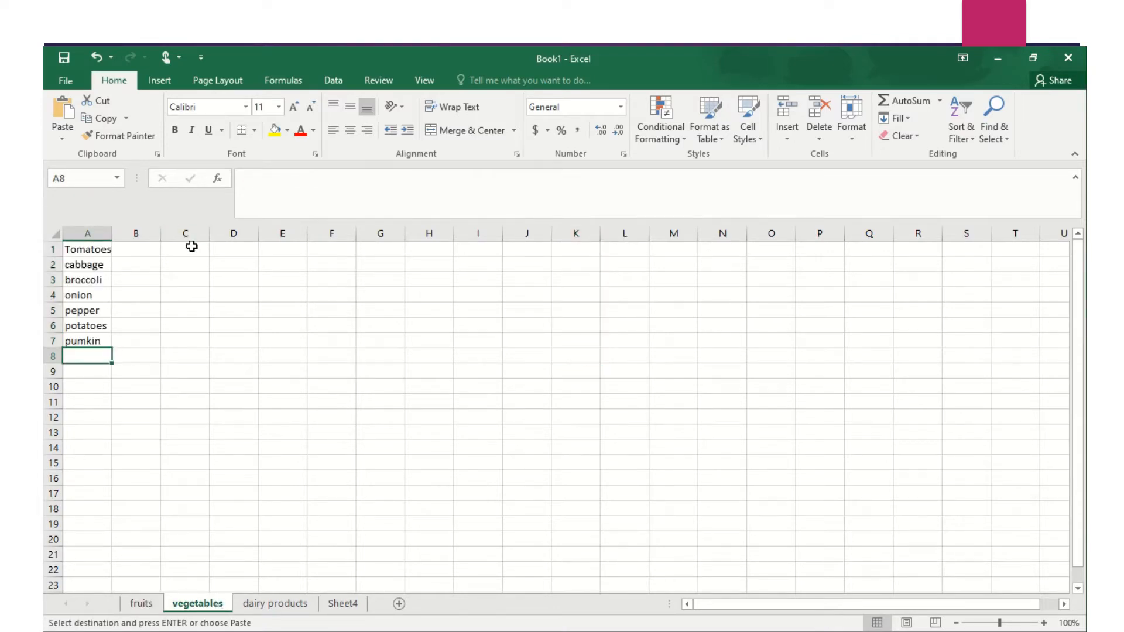
{"action": "left_click", "coordinate": [233, 248]}
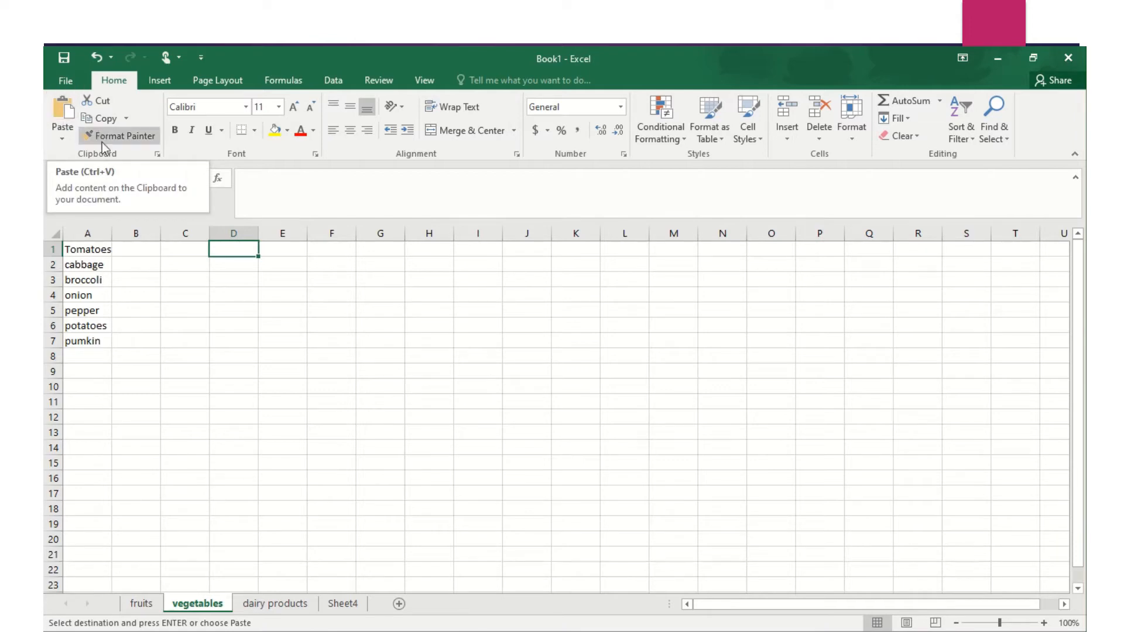
{"action": "left_click", "coordinate": [64, 119]}
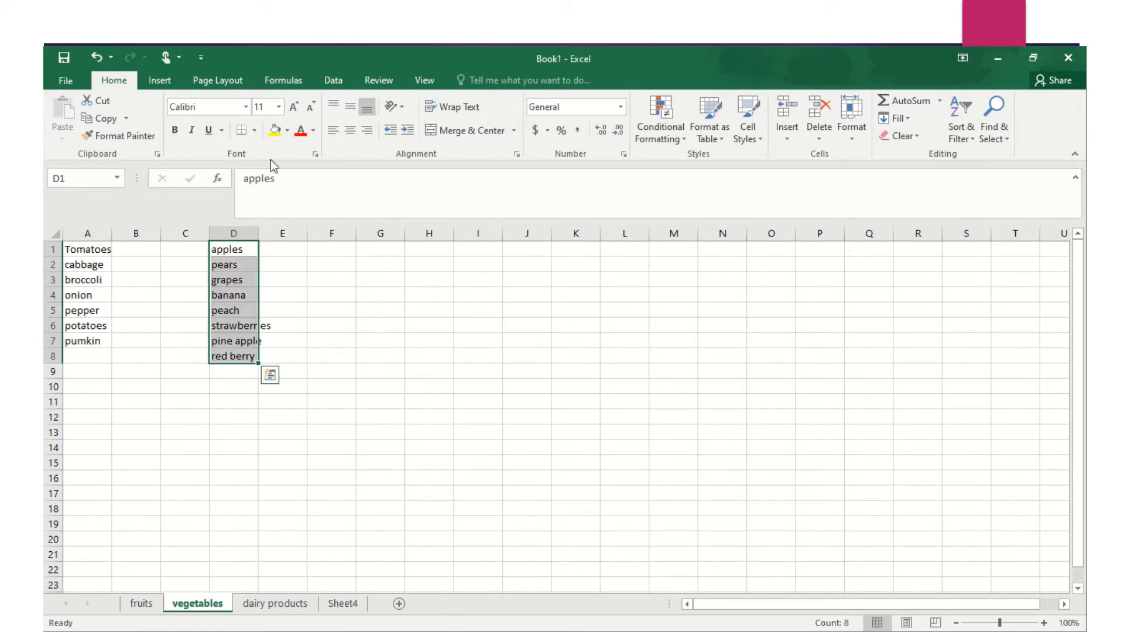
{"action": "left_click", "coordinate": [288, 256]}
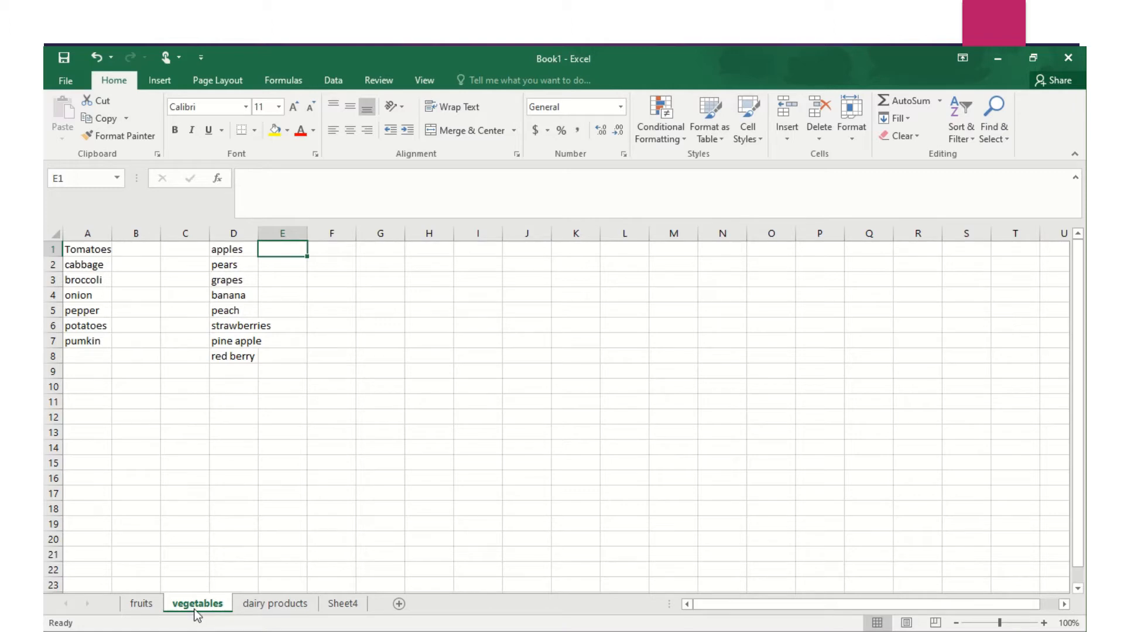
{"action": "left_click", "coordinate": [141, 605]}
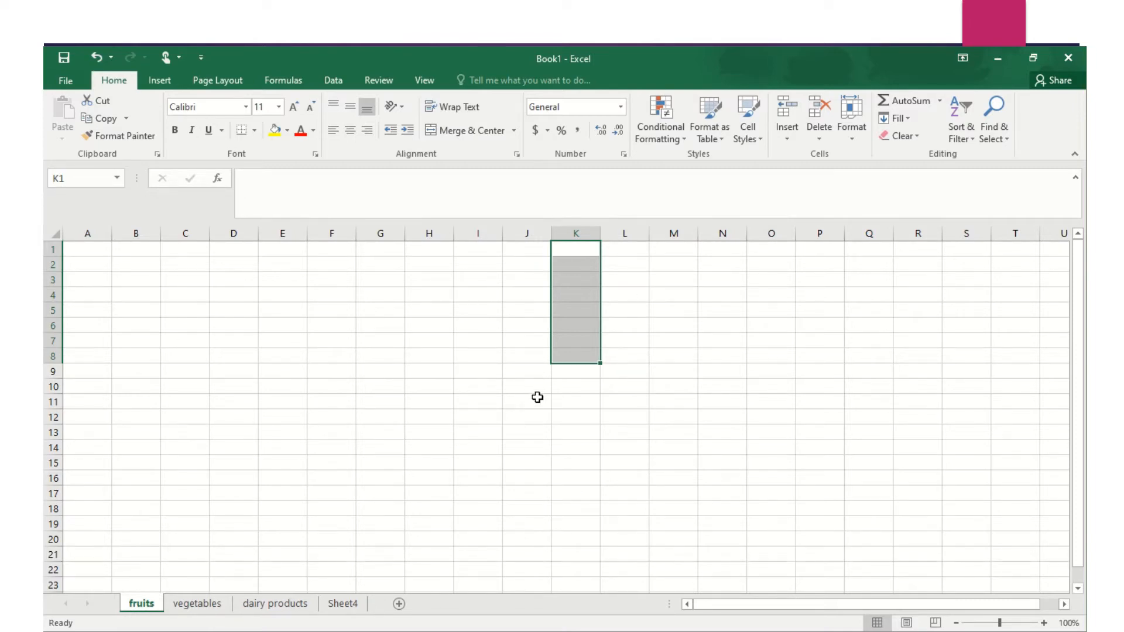
{"action": "left_click", "coordinate": [200, 606]}
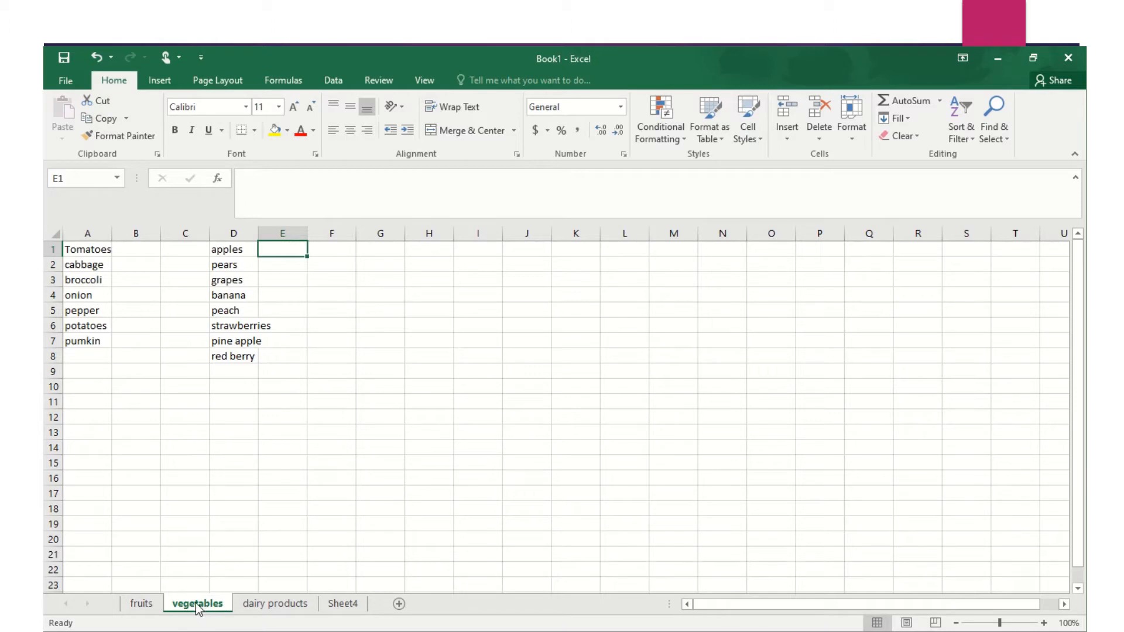
{"action": "left_click", "coordinate": [134, 606]}
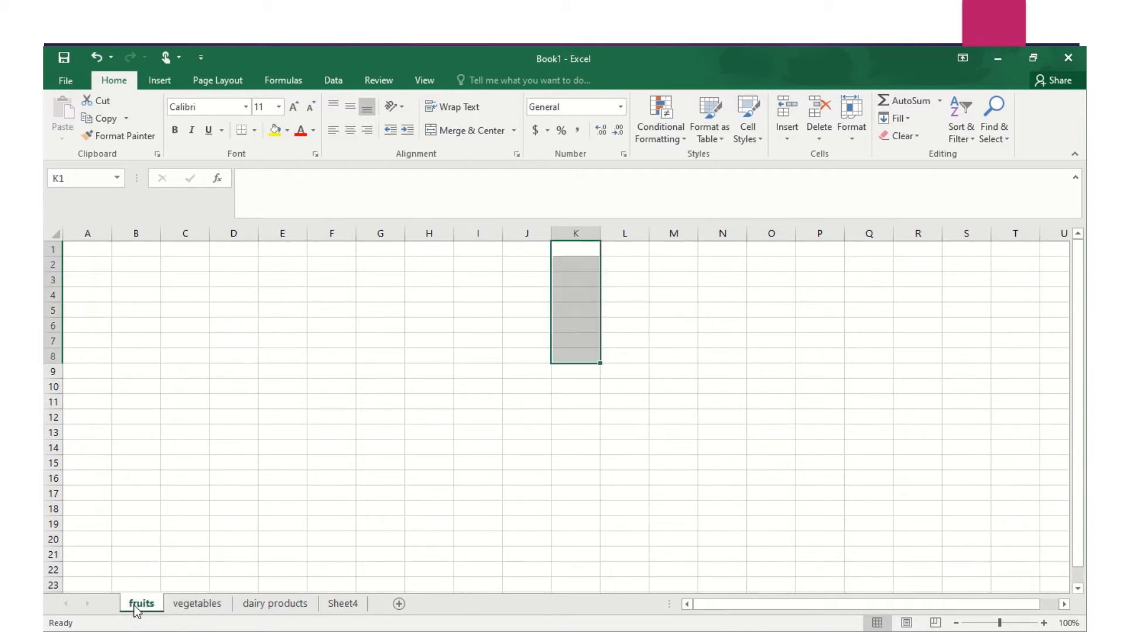
Cut the fruit list in D1:D8 of the vegetables sheet and paste it at A1 of the fruits sheet
{"action": "left_click", "coordinate": [195, 602]}
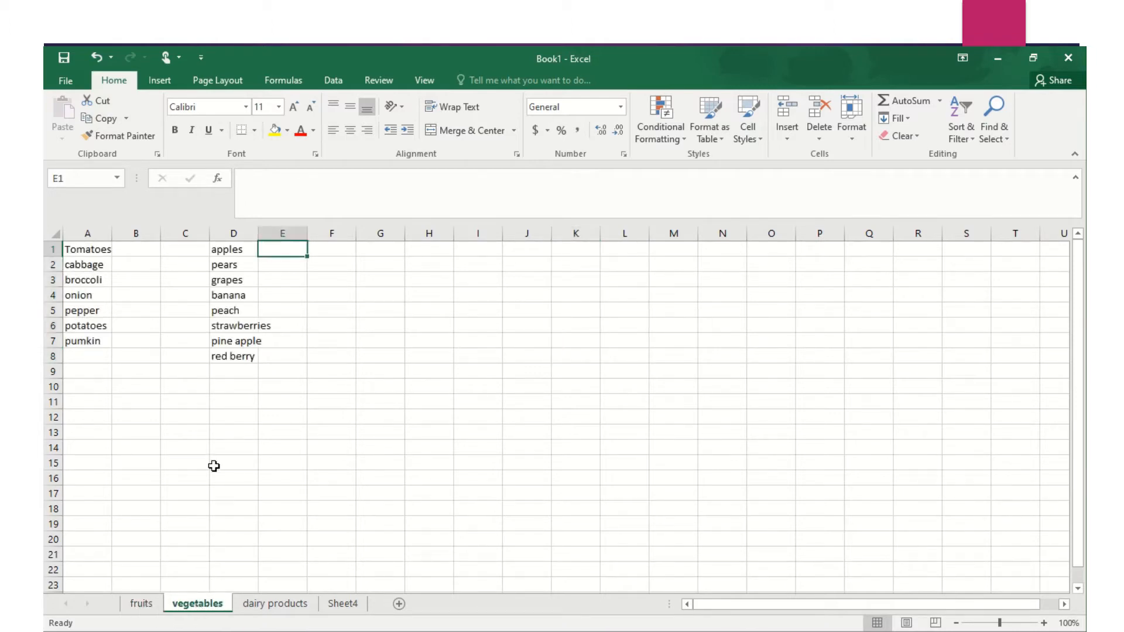
{"action": "left_click", "coordinate": [227, 250]}
{"action": "left_click_drag", "start_coordinate": [226, 250], "coordinate": [250, 358]}
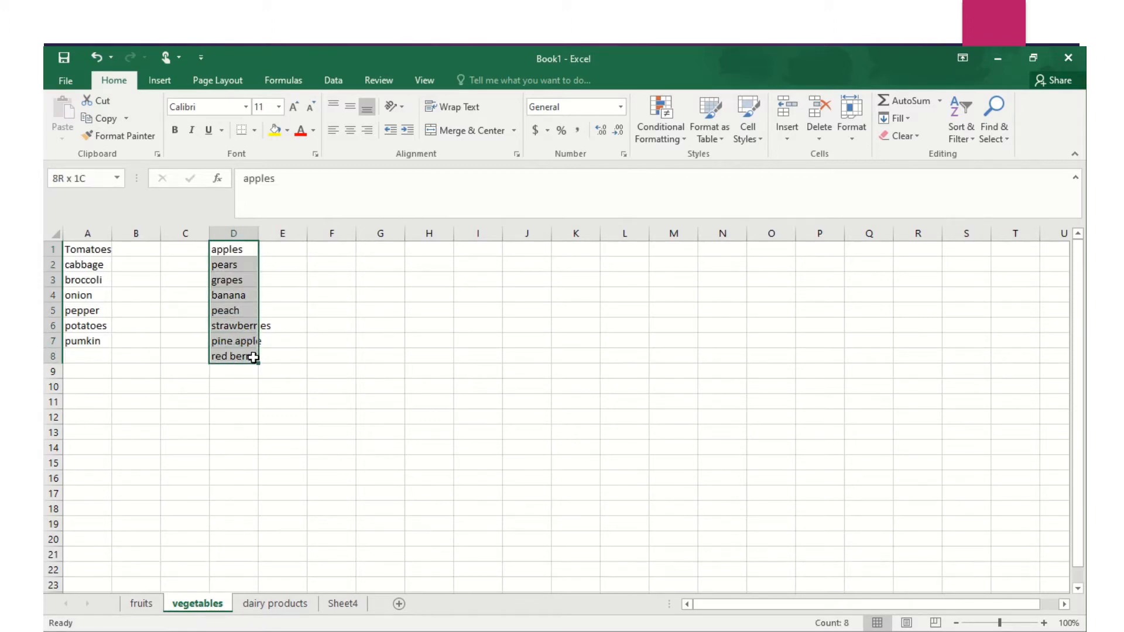
{"action": "left_click", "coordinate": [106, 100]}
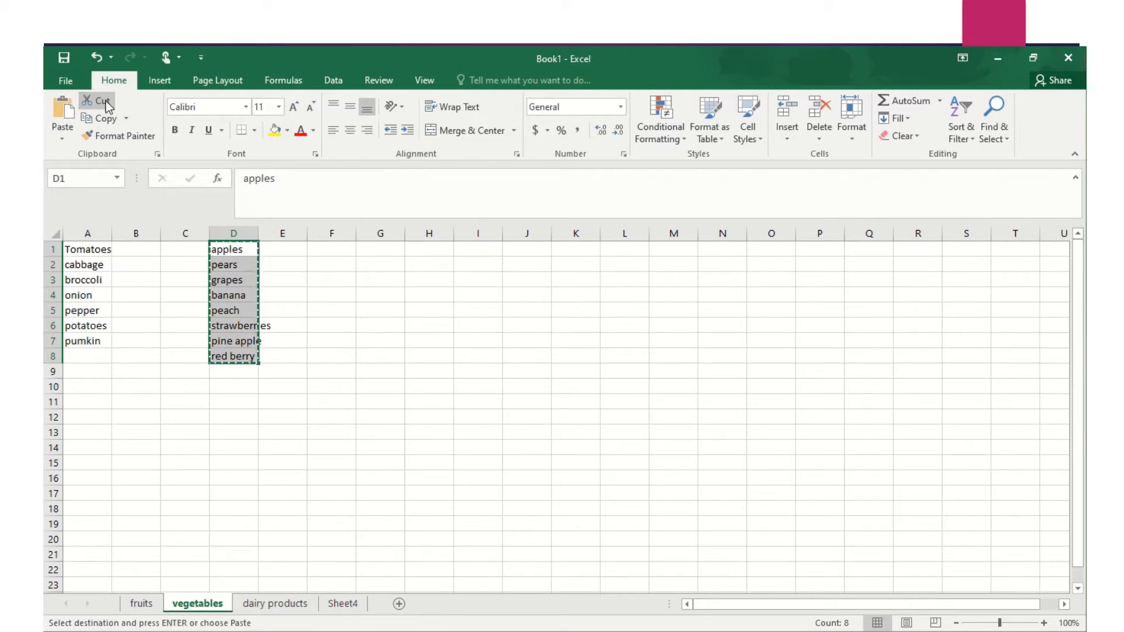
{"action": "left_click", "coordinate": [141, 603]}
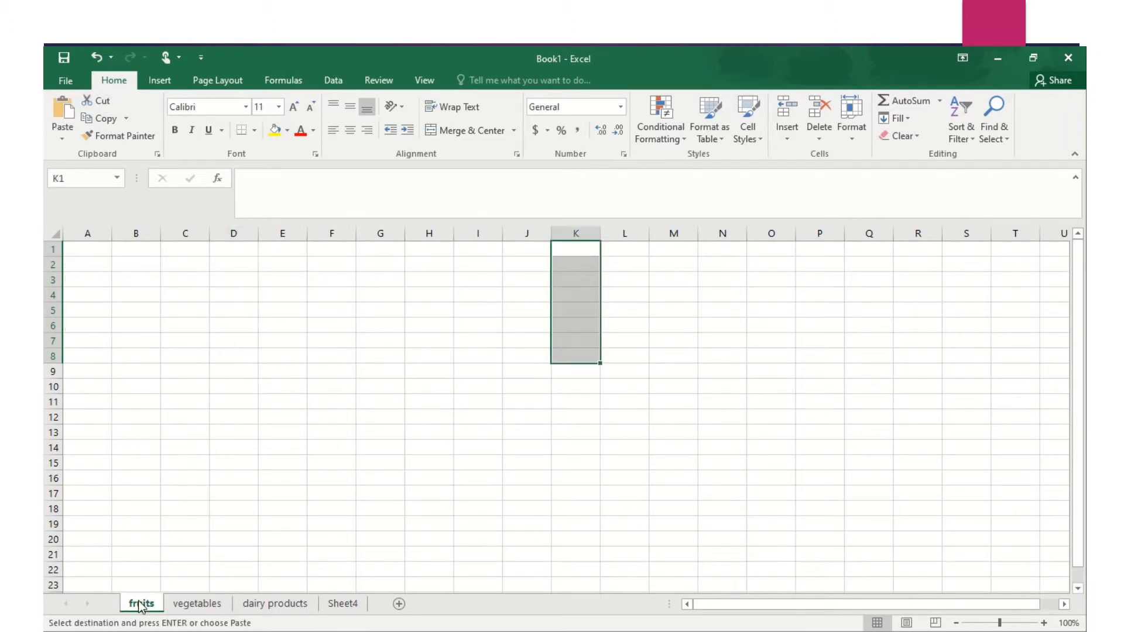
{"action": "left_click", "coordinate": [78, 248]}
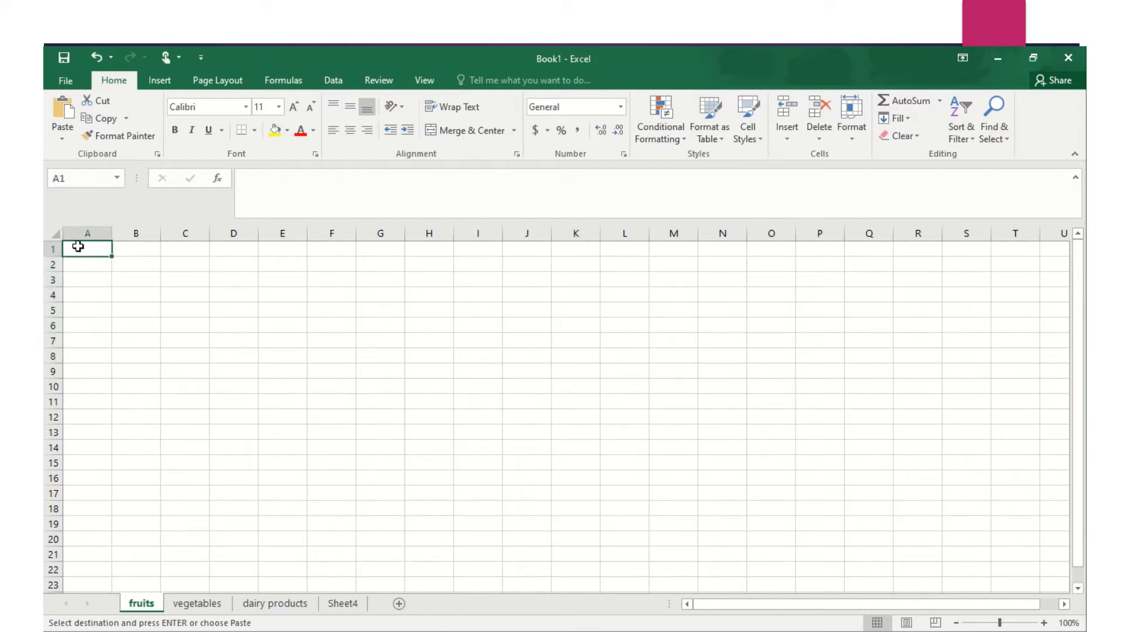
{"action": "right_click", "coordinate": [80, 251]}
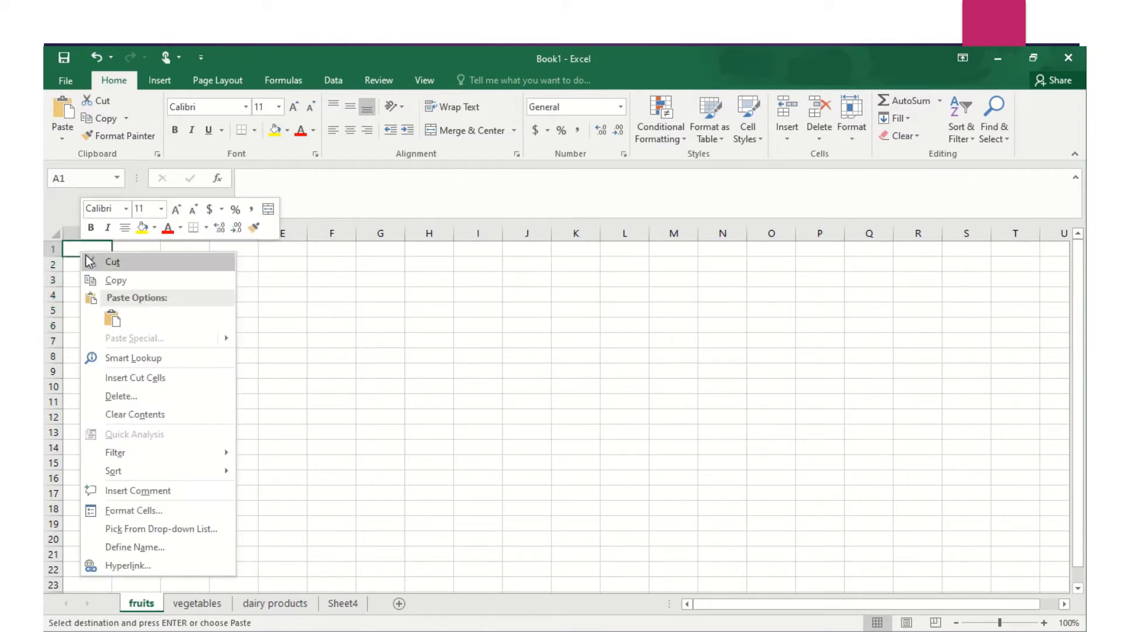
{"action": "left_click", "coordinate": [112, 319]}
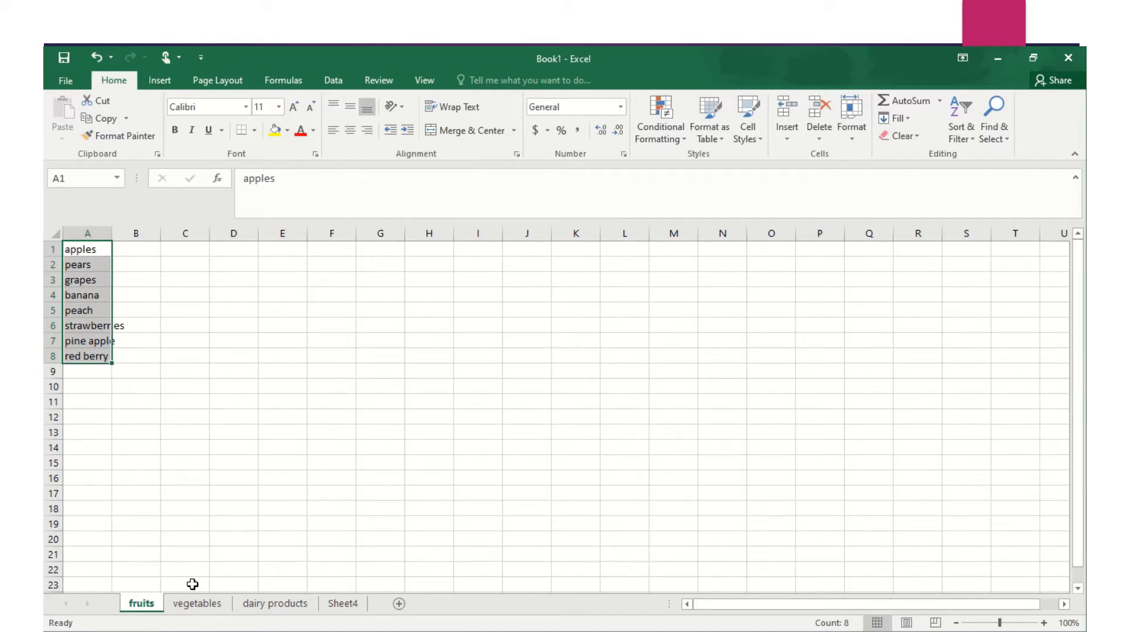
{"action": "left_click", "coordinate": [198, 604]}
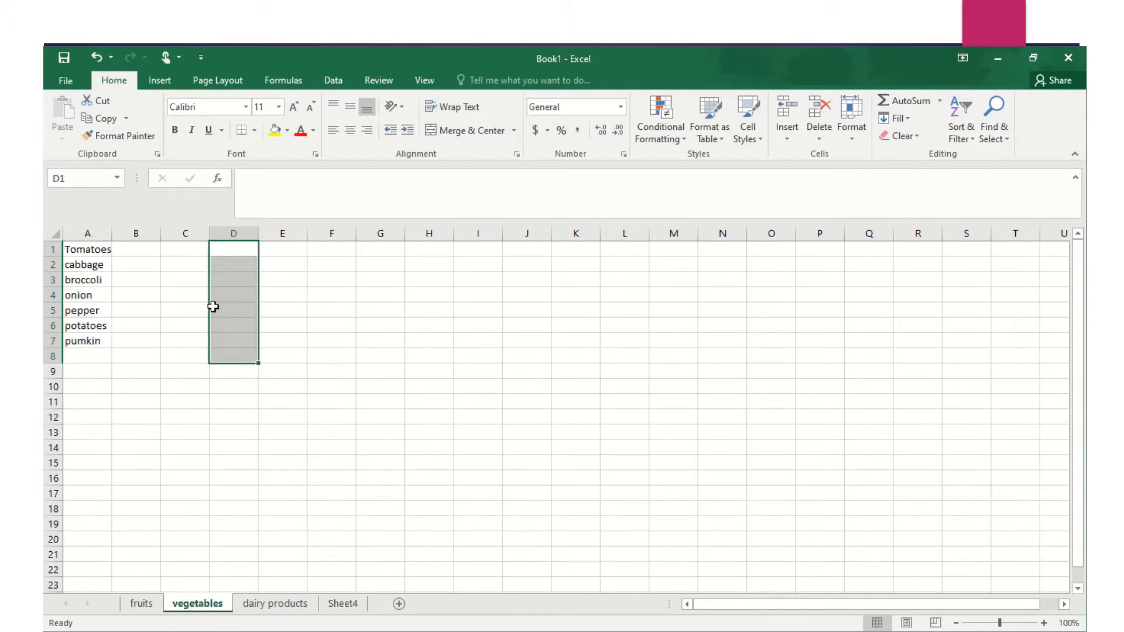
{"action": "left_click", "coordinate": [282, 305]}
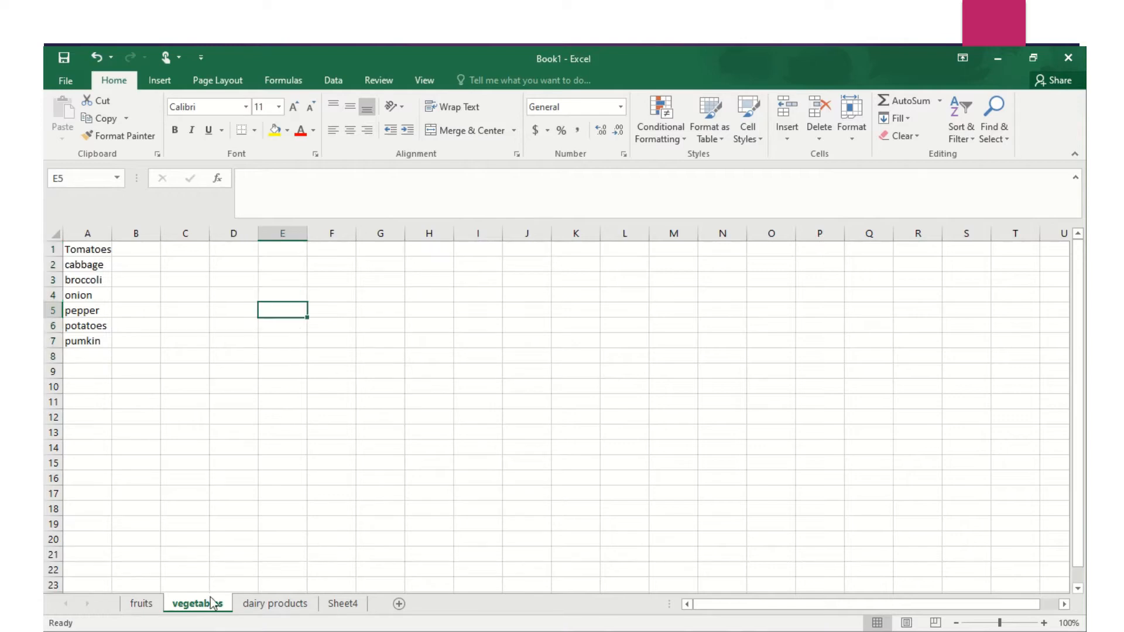
Copy the fruit list in A1:A8 of the fruits sheet and paste the copy starting at I2
{"action": "left_click", "coordinate": [141, 604]}
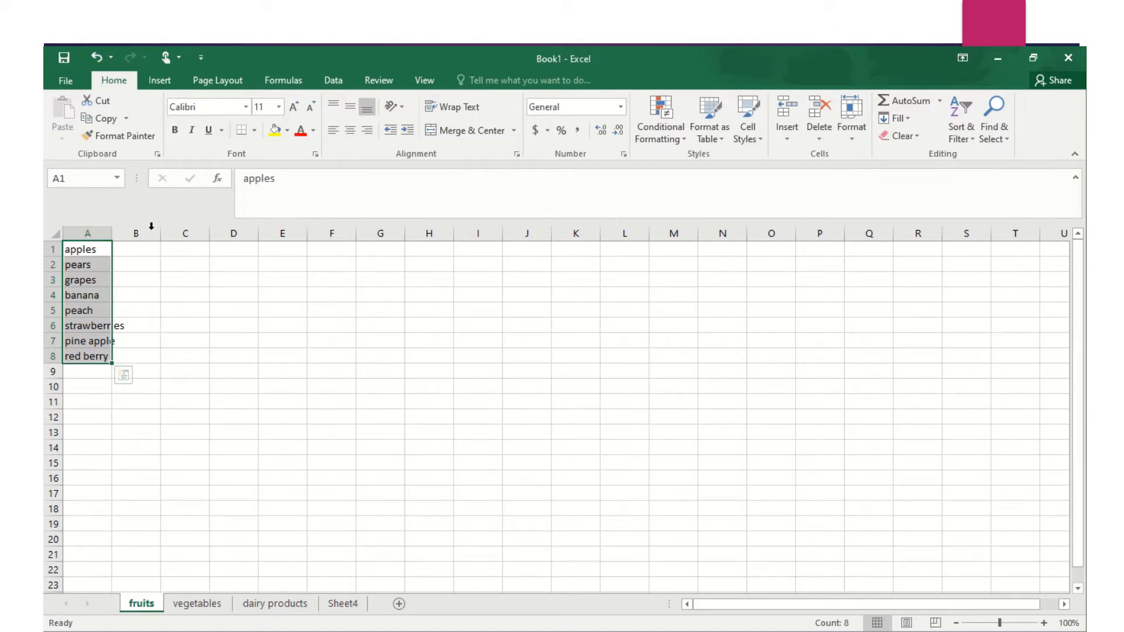
{"action": "left_click", "coordinate": [151, 251]}
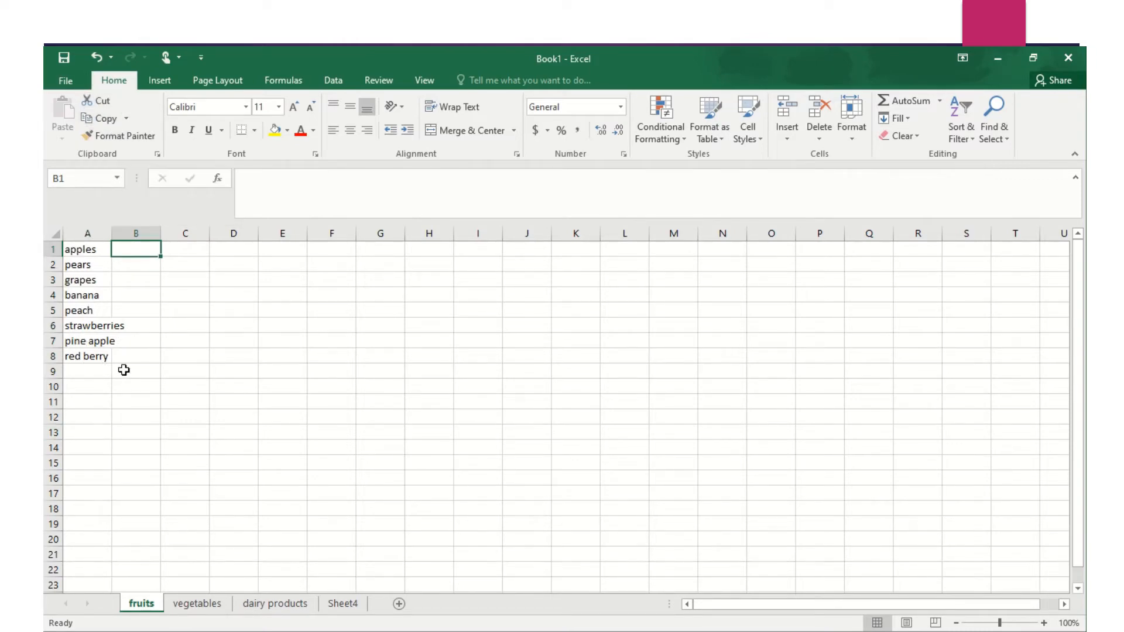
{"action": "left_click_drag", "start_coordinate": [84, 248], "coordinate": [97, 358]}
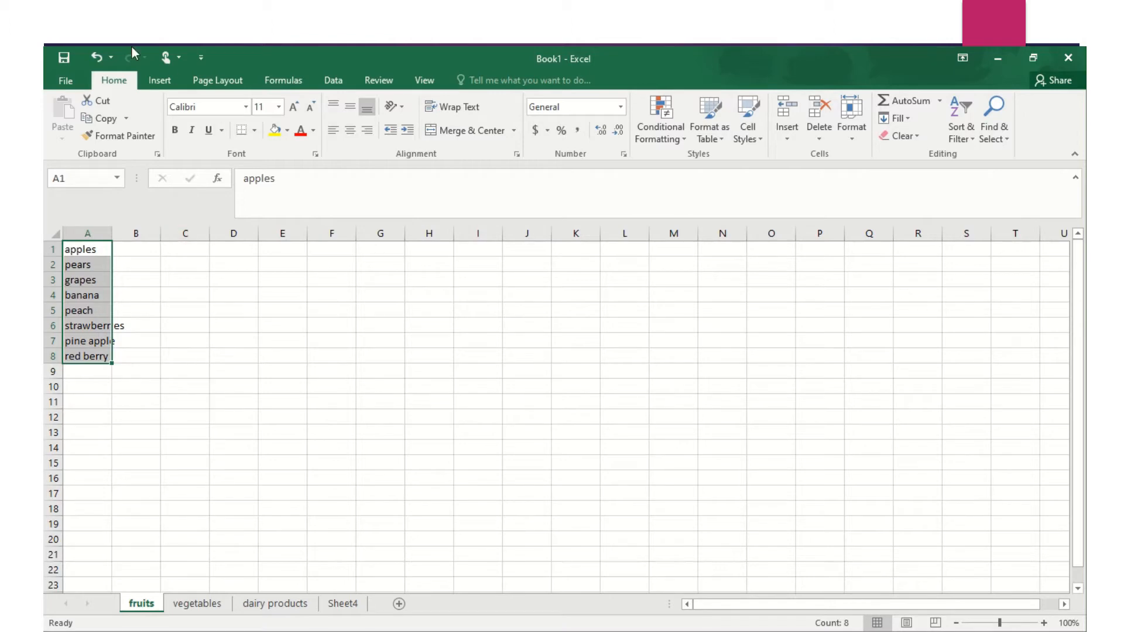
{"action": "left_click", "coordinate": [104, 122]}
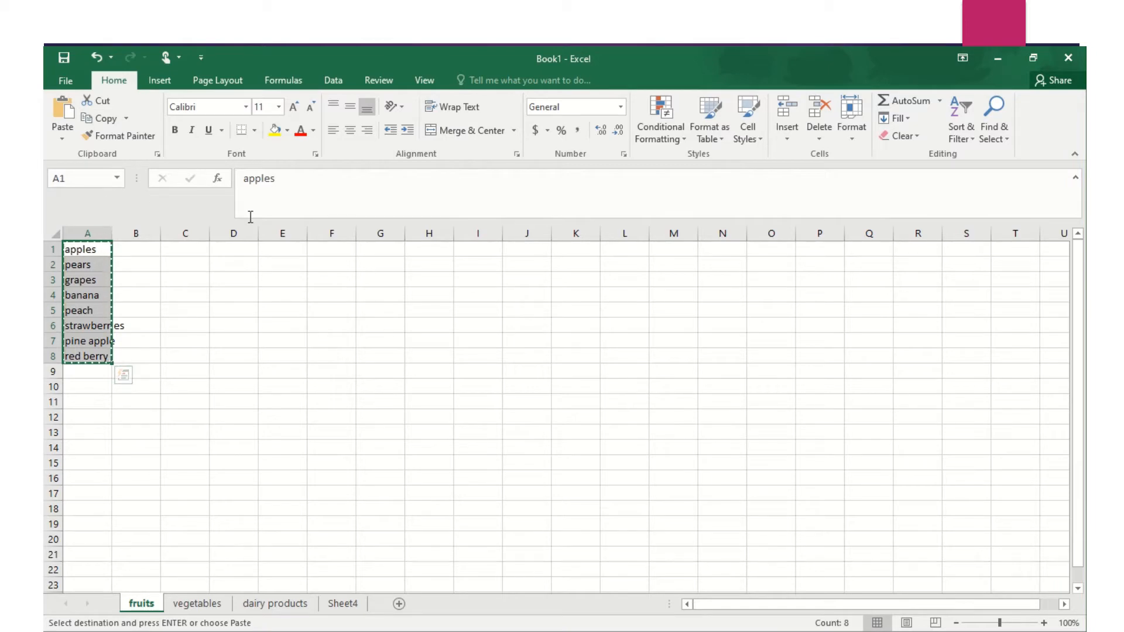
{"action": "right_click", "coordinate": [476, 266]}
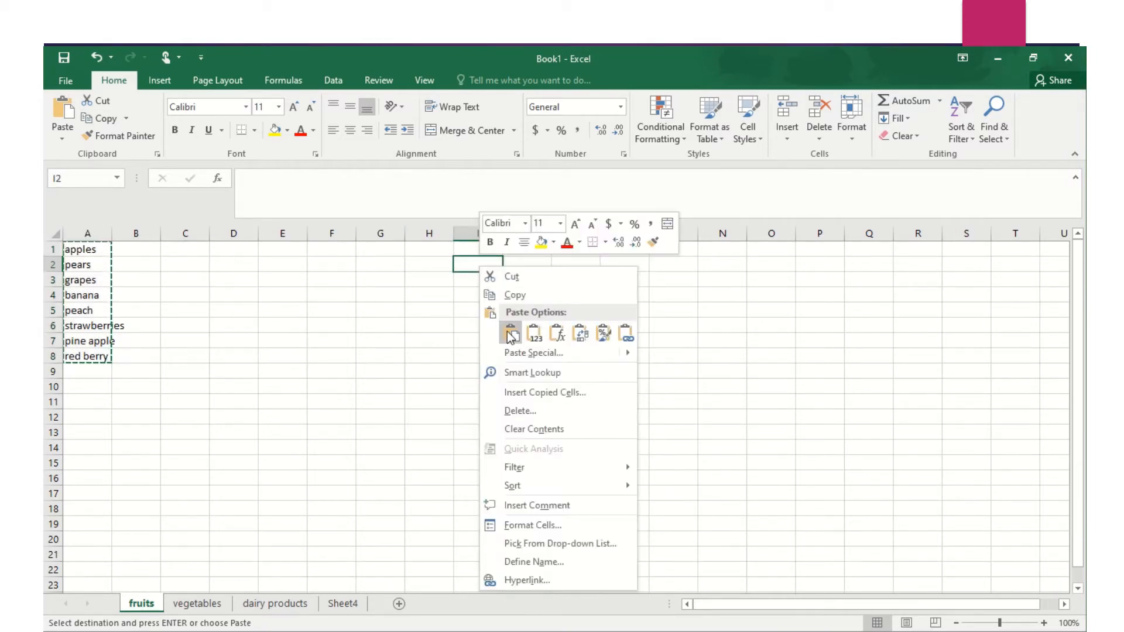
{"action": "left_click", "coordinate": [510, 336]}
{"action": "left_click", "coordinate": [589, 308]}
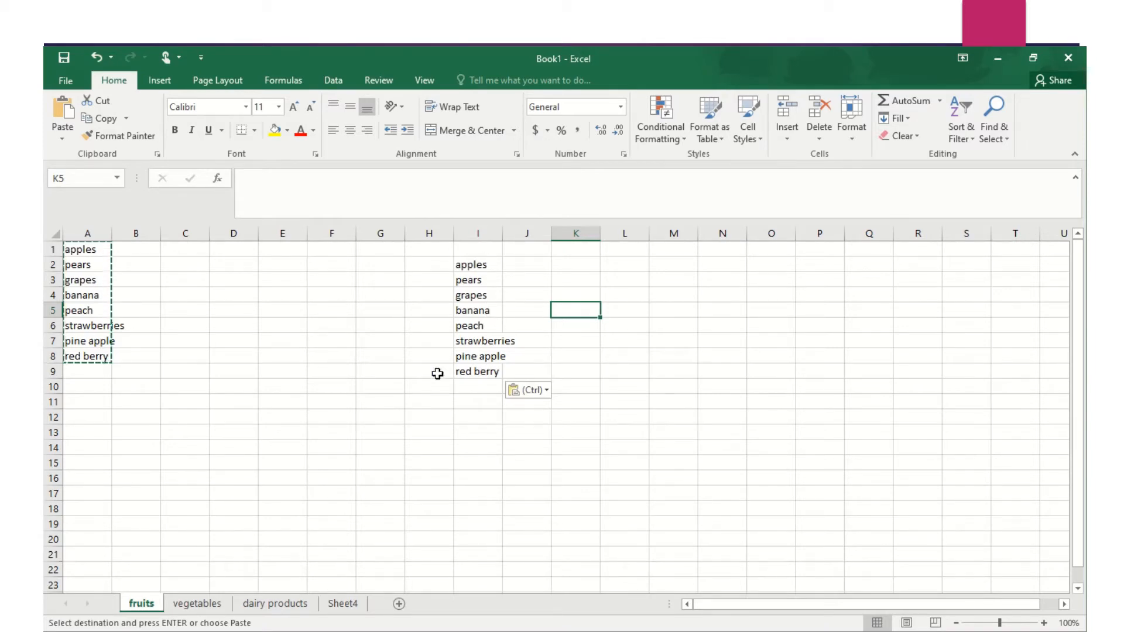
Try to copy the fruit list from the fruits sheet and paste it at E1 of the vegetables sheet
{"action": "left_click", "coordinate": [195, 602]}
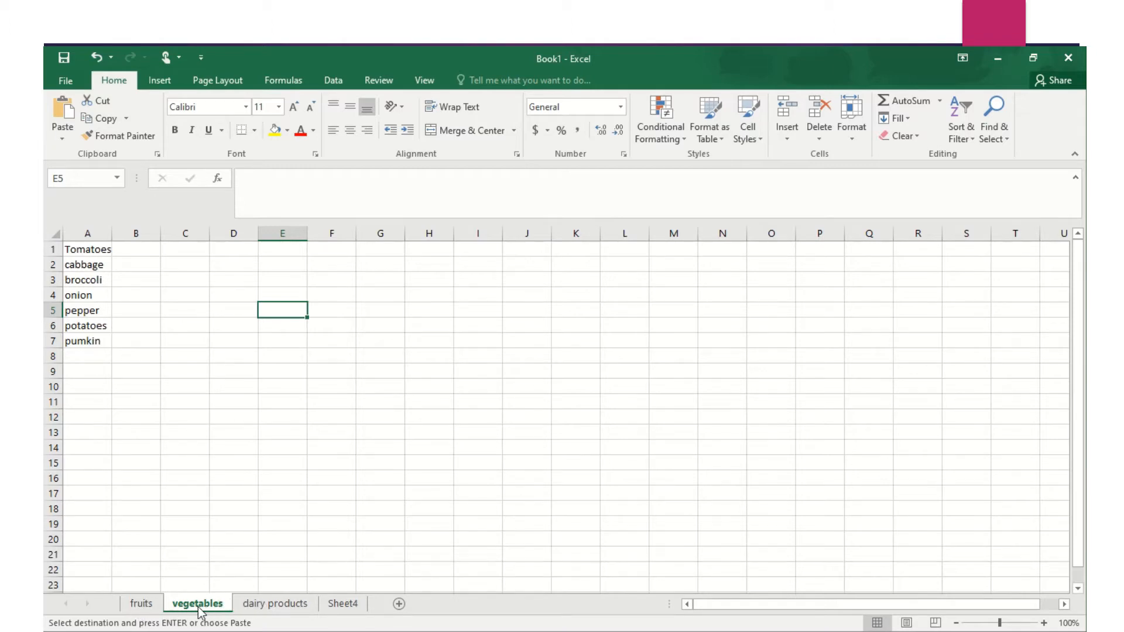
{"action": "left_click", "coordinate": [156, 609]}
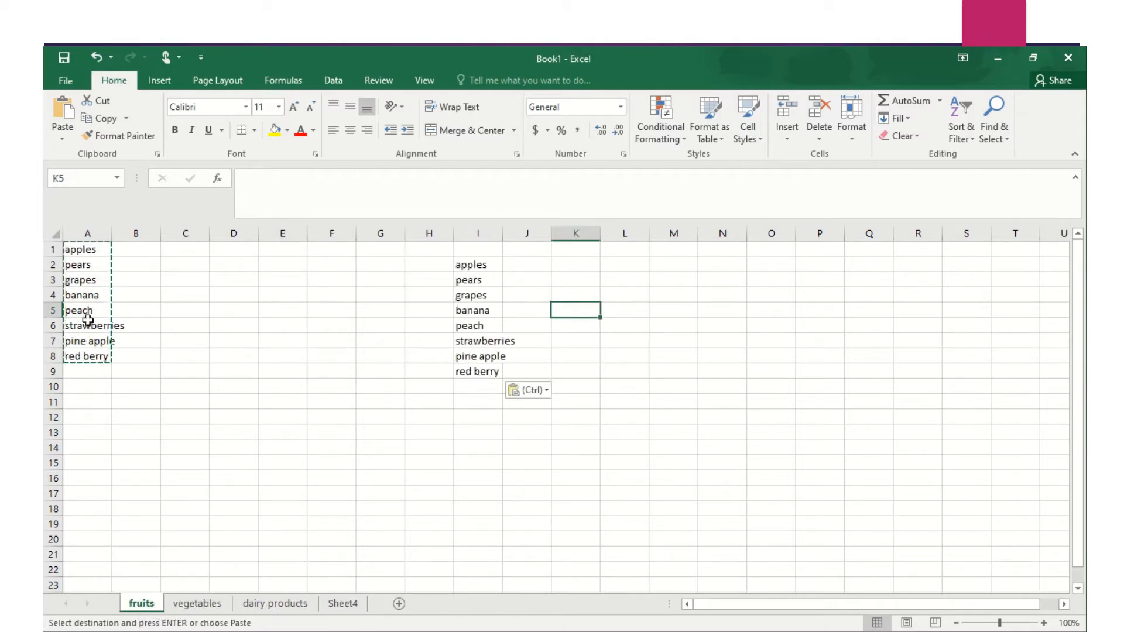
{"action": "left_click", "coordinate": [104, 117]}
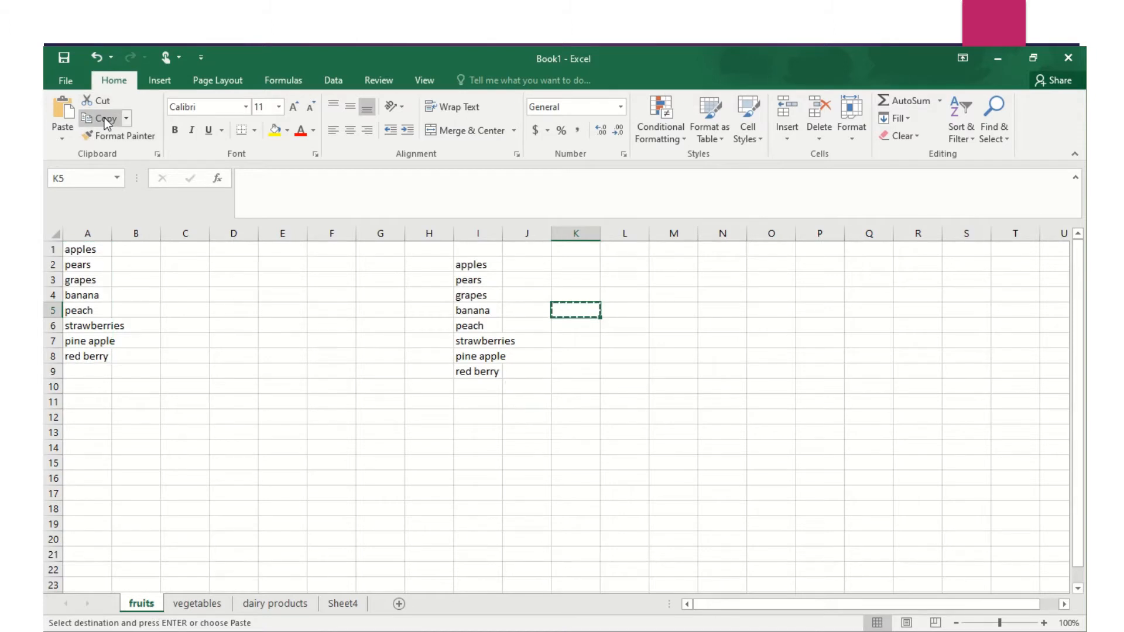
{"action": "left_click", "coordinate": [191, 608]}
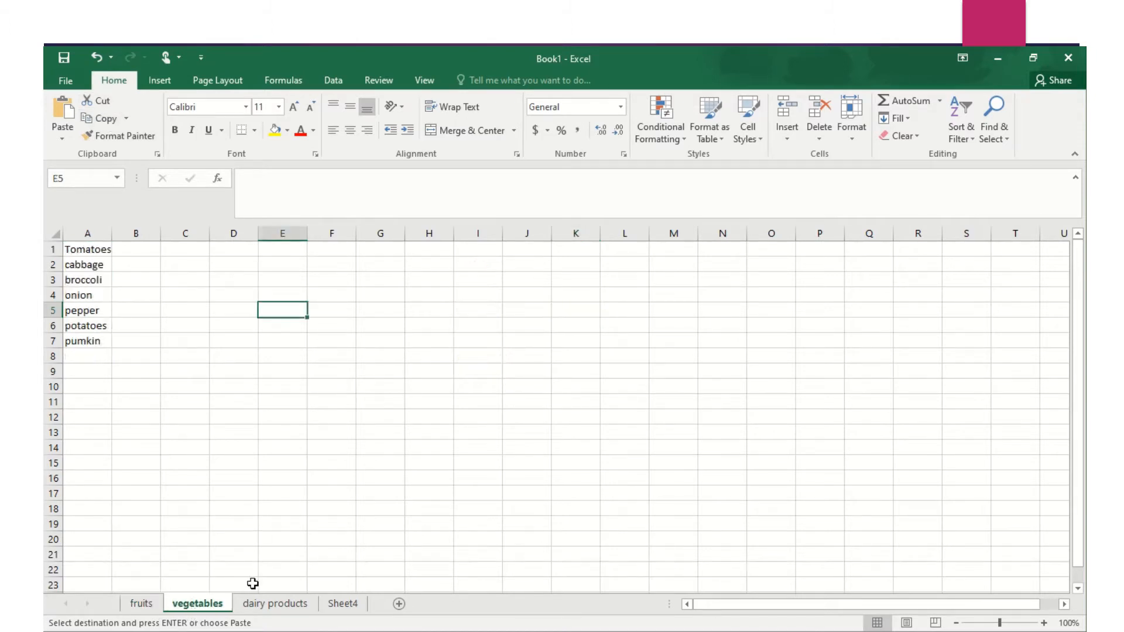
{"action": "right_click", "coordinate": [273, 249]}
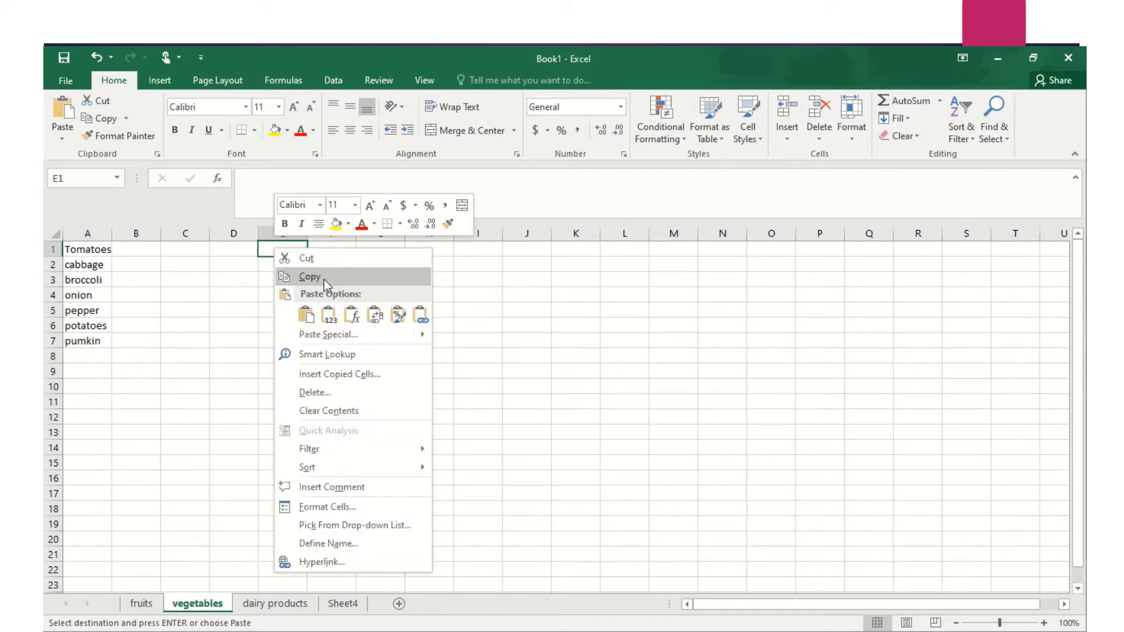
{"action": "left_click", "coordinate": [307, 316]}
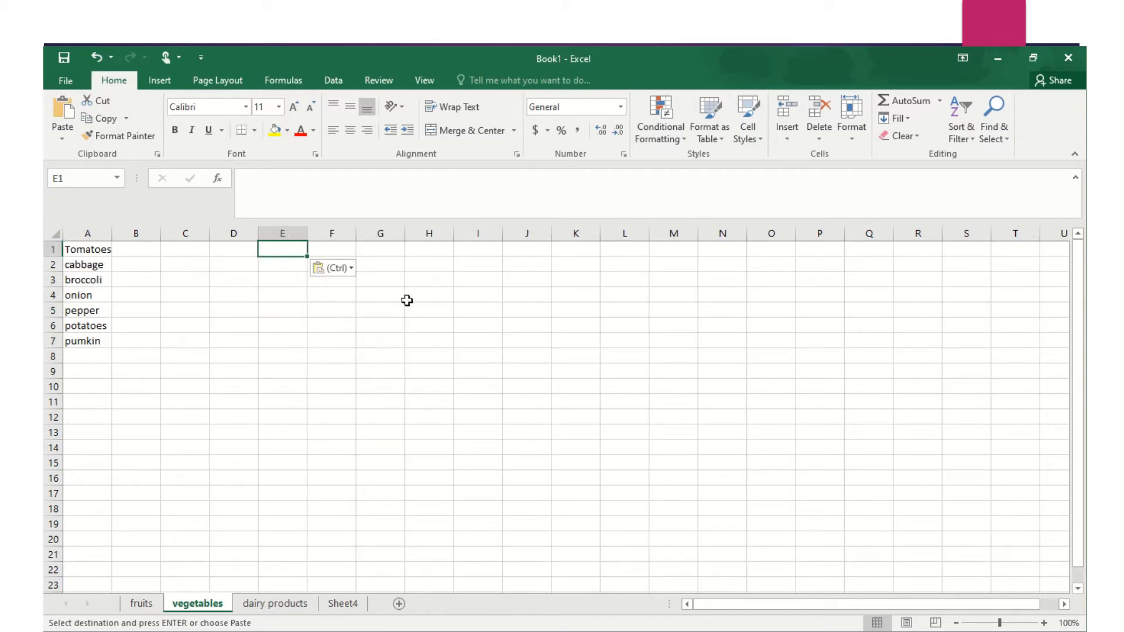
Copy the fruit list in A1:A8 of the fruits sheet, paste it at E1 of the vegetables sheet, and compare both sheets
{"action": "left_click", "coordinate": [141, 604]}
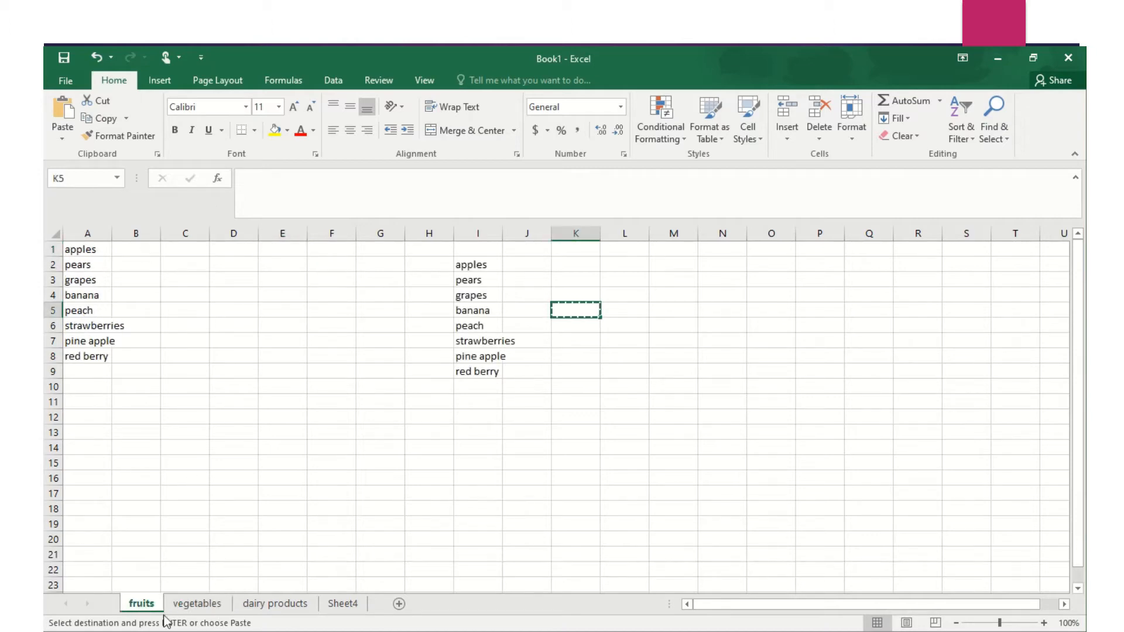
{"action": "left_click_drag", "start_coordinate": [75, 249], "coordinate": [94, 359]}
{"action": "left_click", "coordinate": [98, 118]}
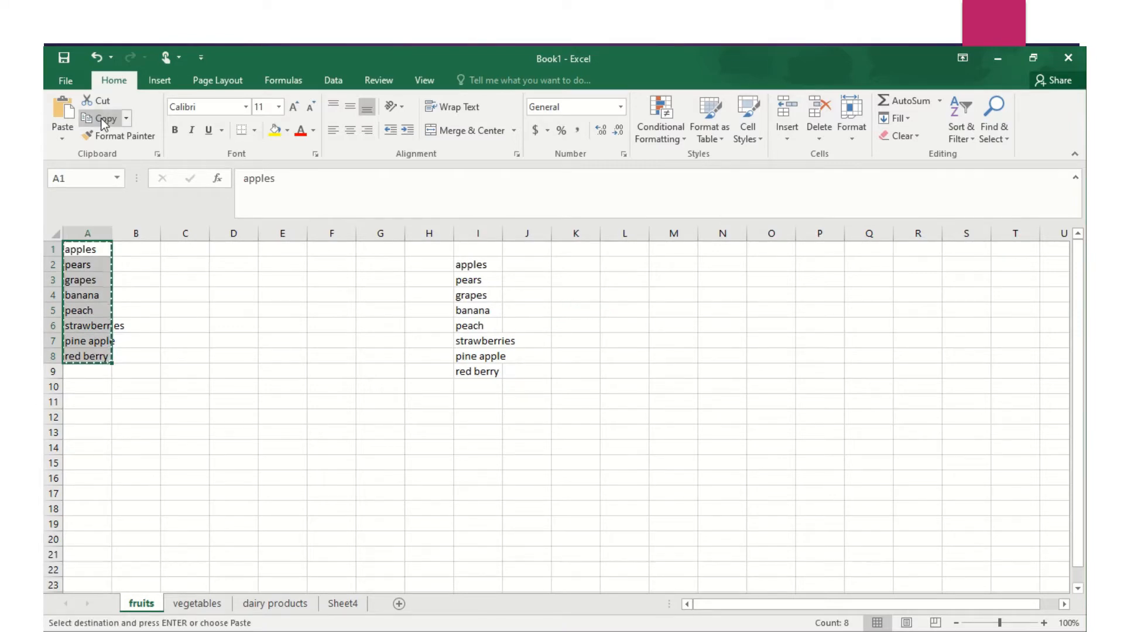
{"action": "left_click", "coordinate": [205, 606]}
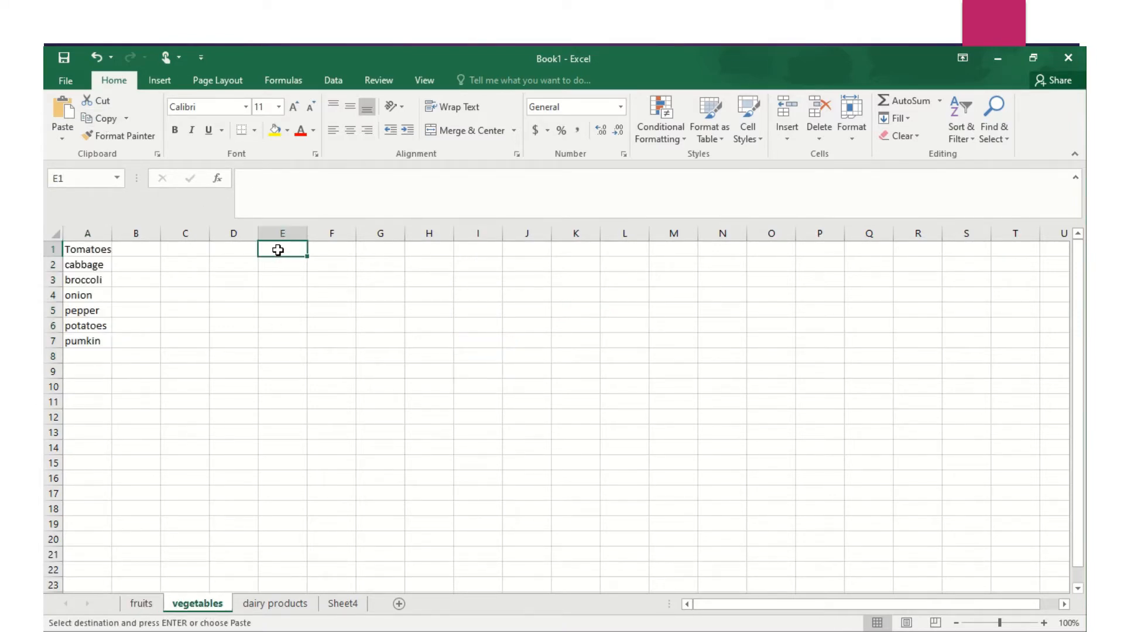
{"action": "right_click", "coordinate": [278, 250]}
{"action": "left_click", "coordinate": [307, 319]}
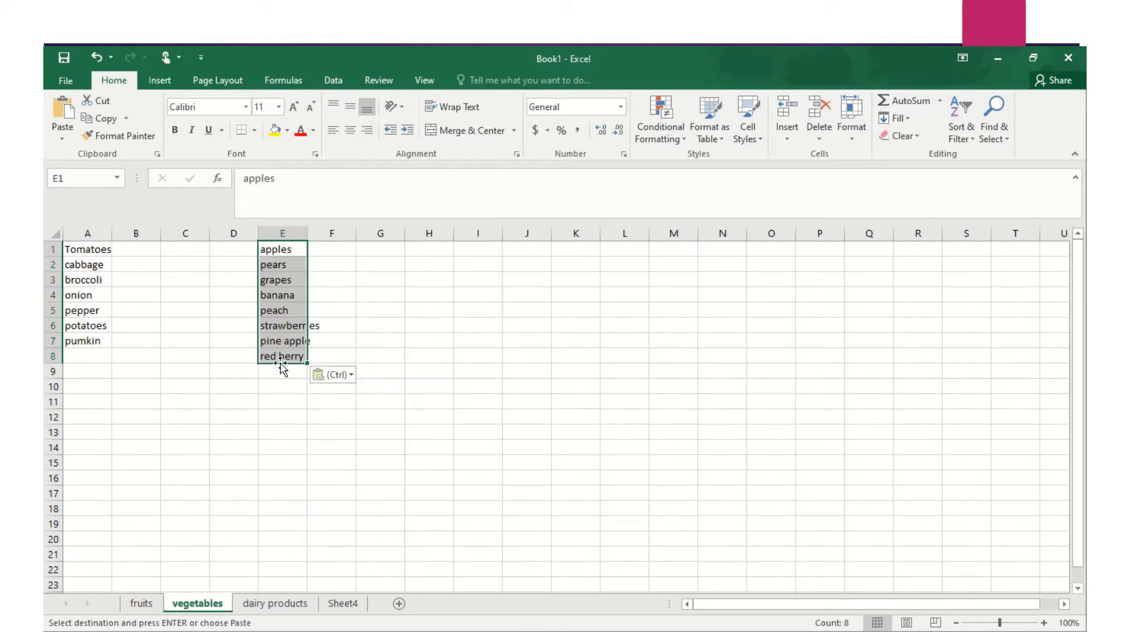
{"action": "left_click", "coordinate": [241, 411]}
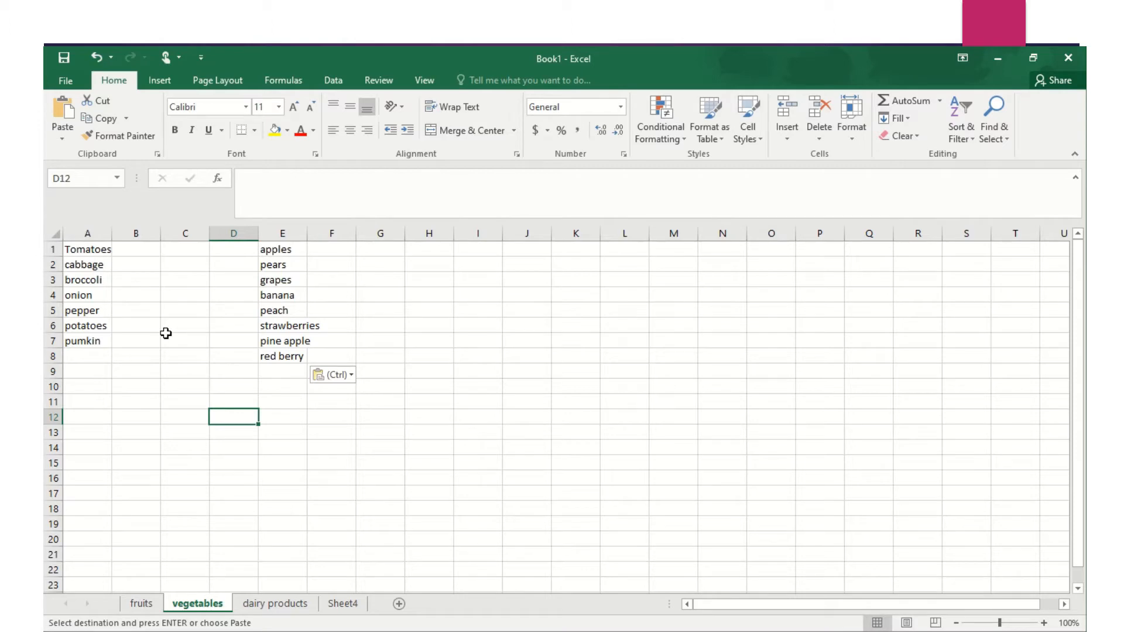
{"action": "left_click", "coordinate": [147, 605]}
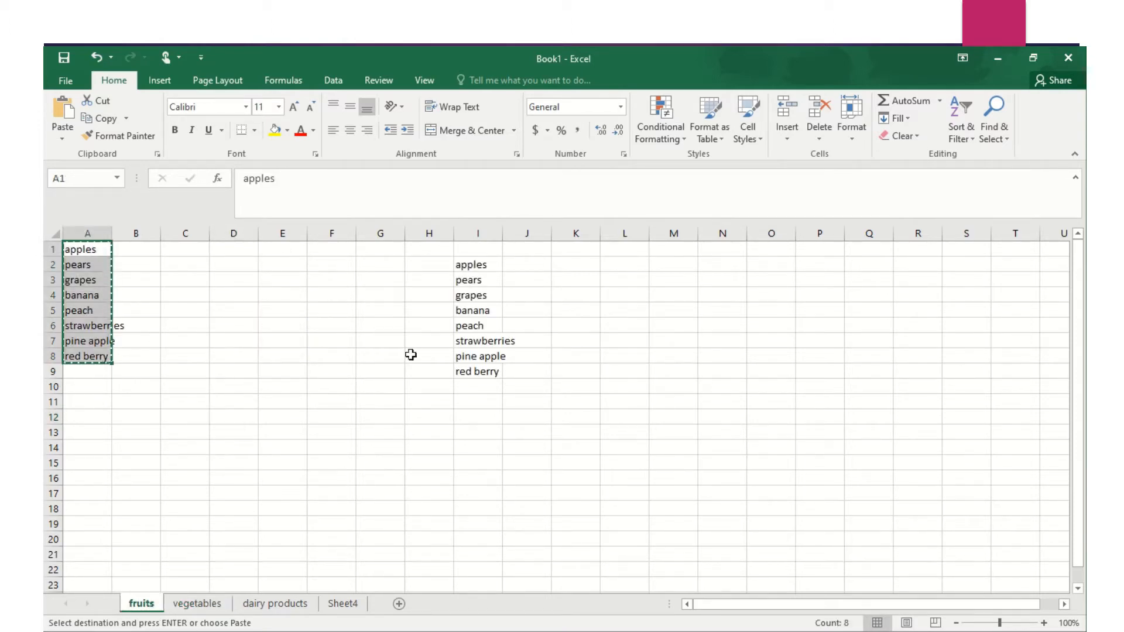
{"action": "left_click", "coordinate": [197, 603]}
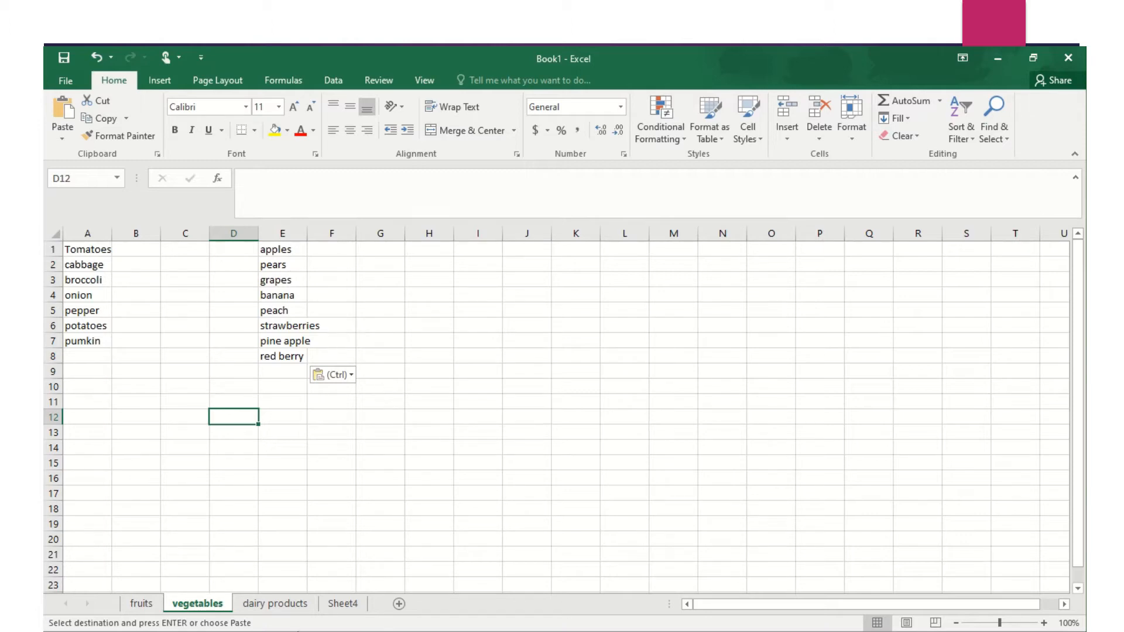
{"action": "left_click", "coordinate": [148, 607]}
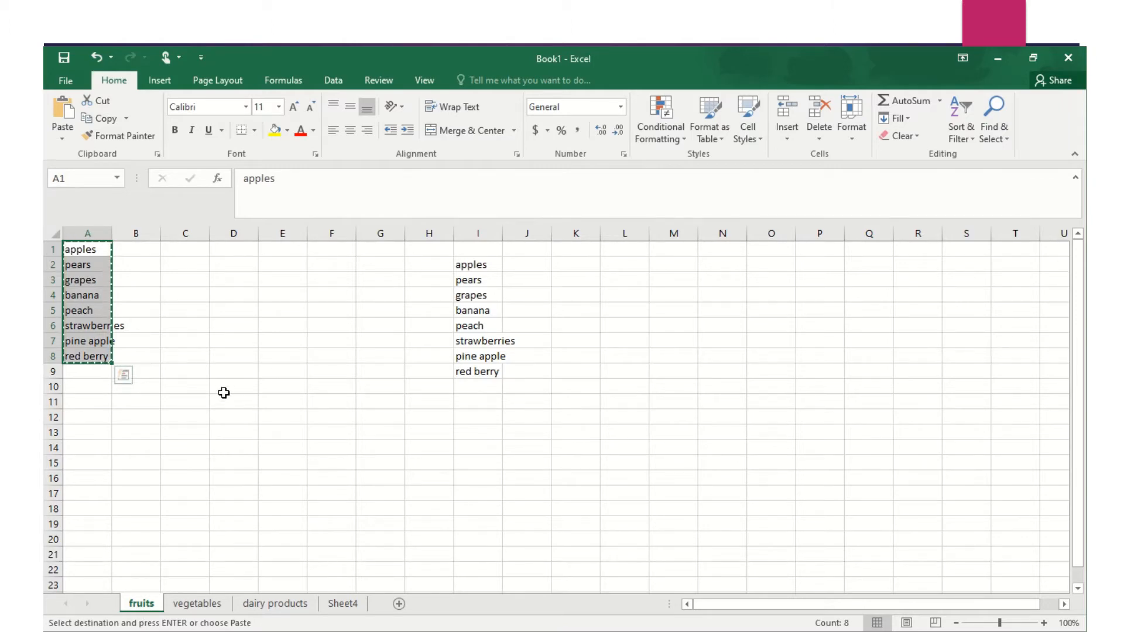
{"action": "left_click", "coordinate": [220, 609]}
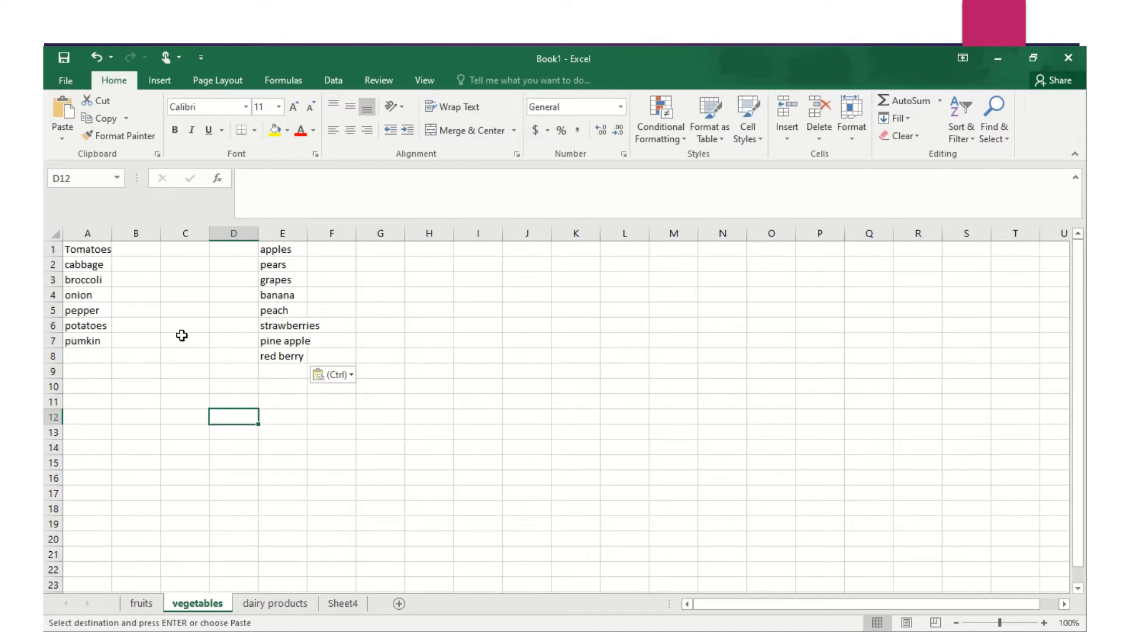
Move the fruits sheet within Book1 so that it sits before Sheet4, without creating a copy
{"action": "left_click", "coordinate": [145, 605]}
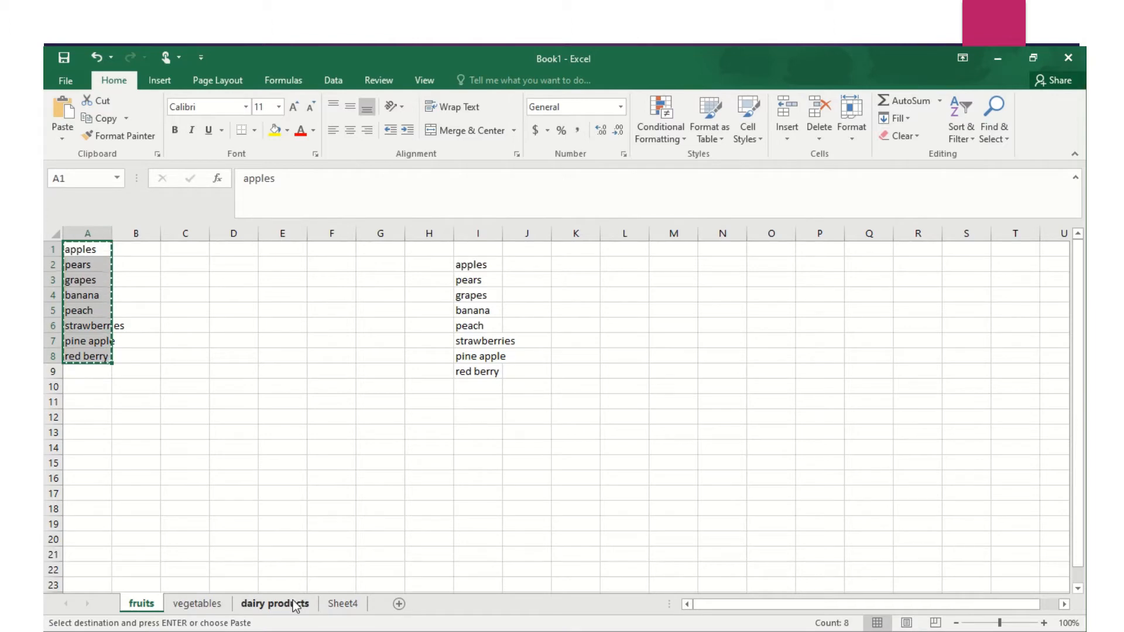
{"action": "right_click", "coordinate": [139, 609]}
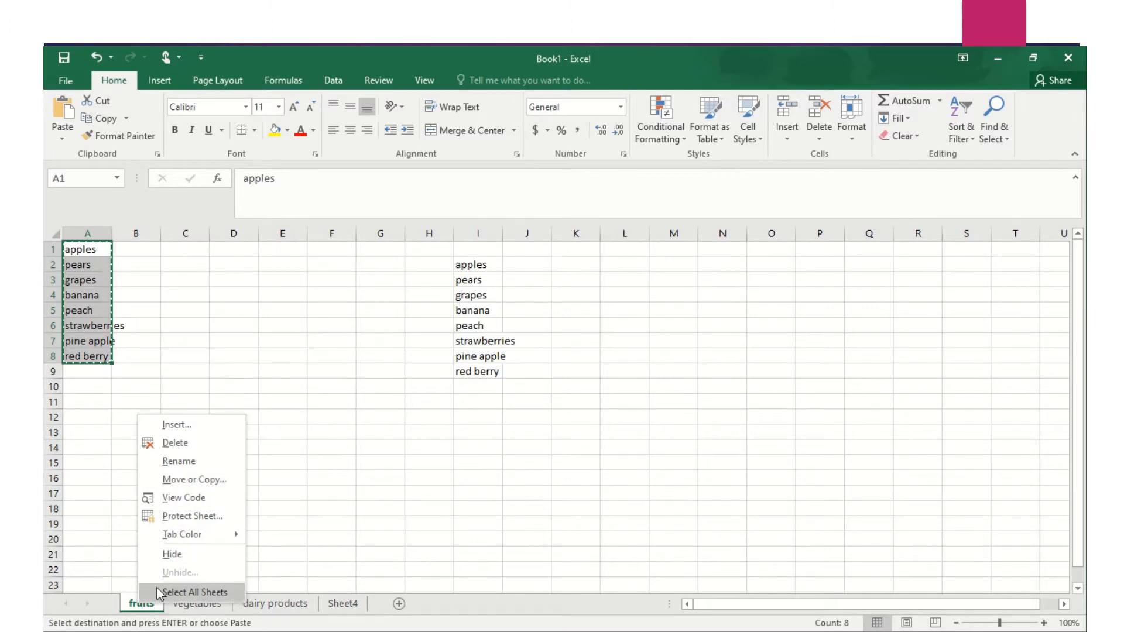
{"action": "left_click", "coordinate": [172, 481]}
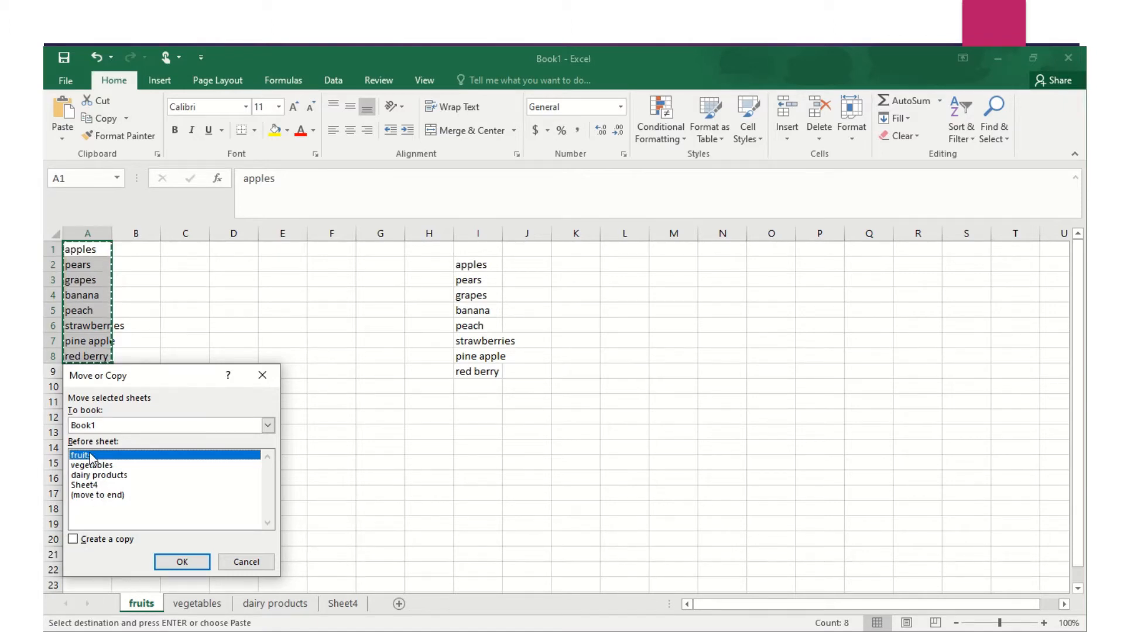
{"action": "left_click", "coordinate": [267, 426]}
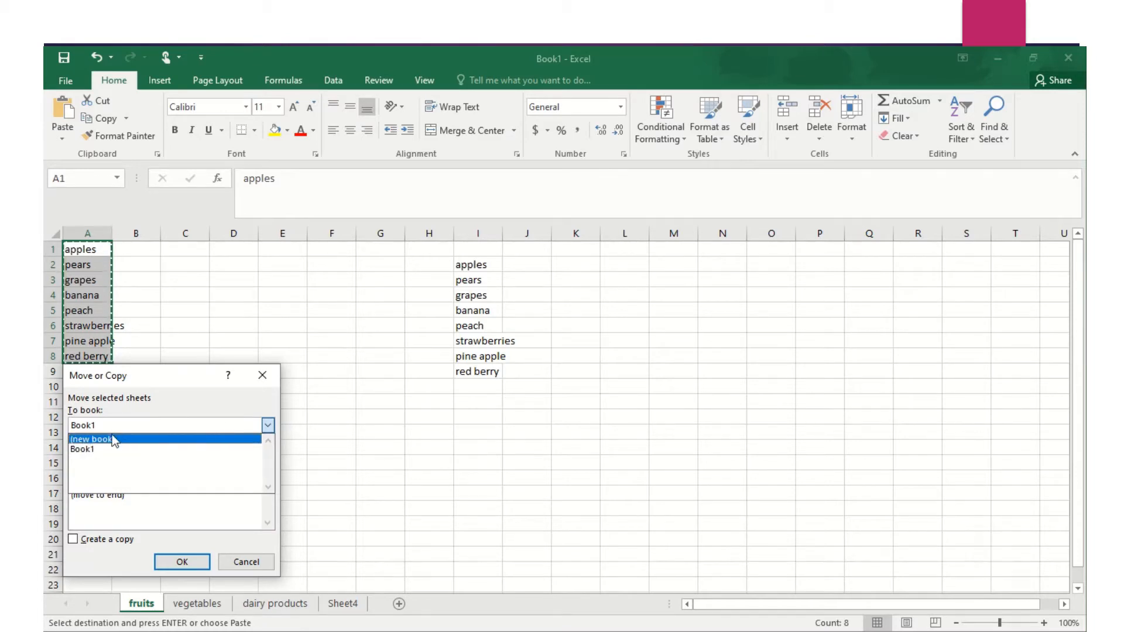
{"action": "left_click", "coordinate": [94, 448]}
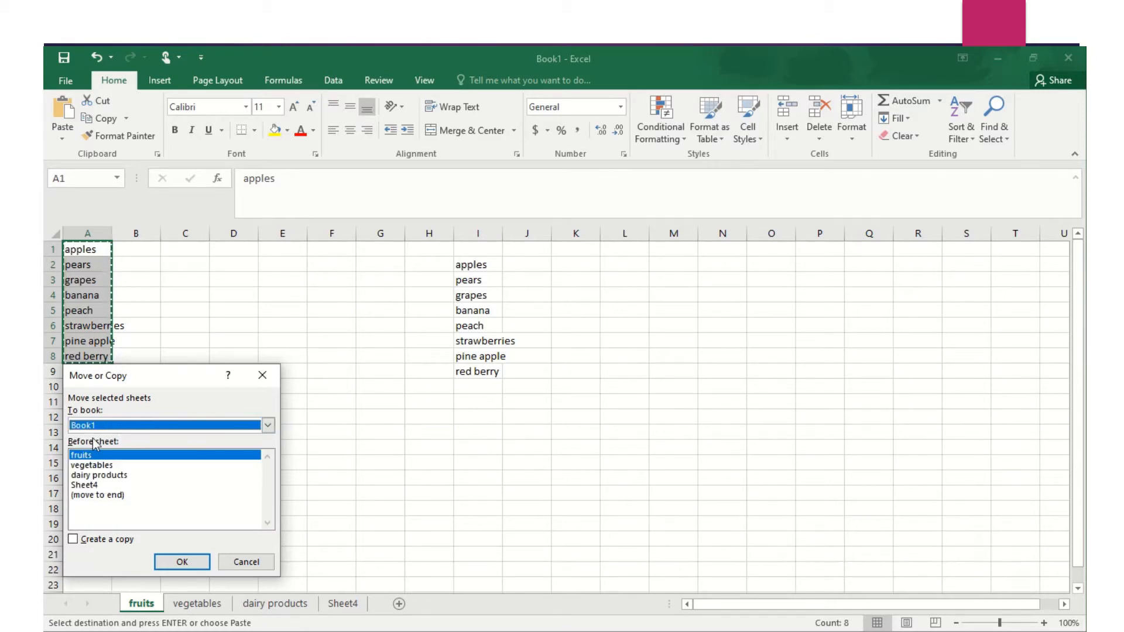
{"action": "left_click", "coordinate": [87, 485]}
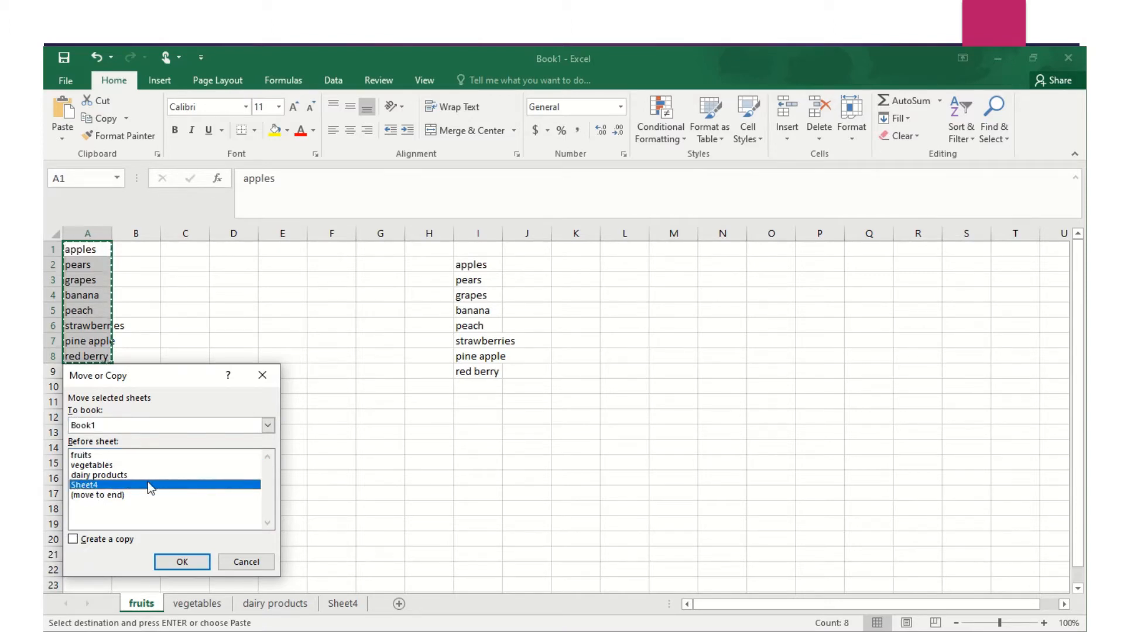
{"action": "left_click", "coordinate": [93, 495]}
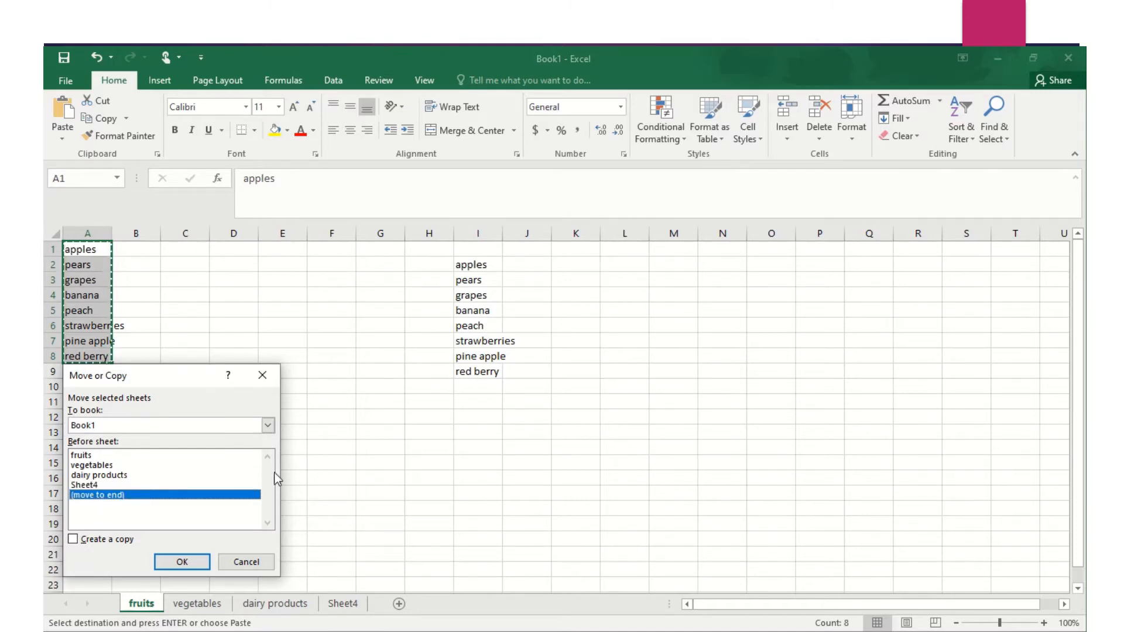
{"action": "left_click", "coordinate": [88, 483]}
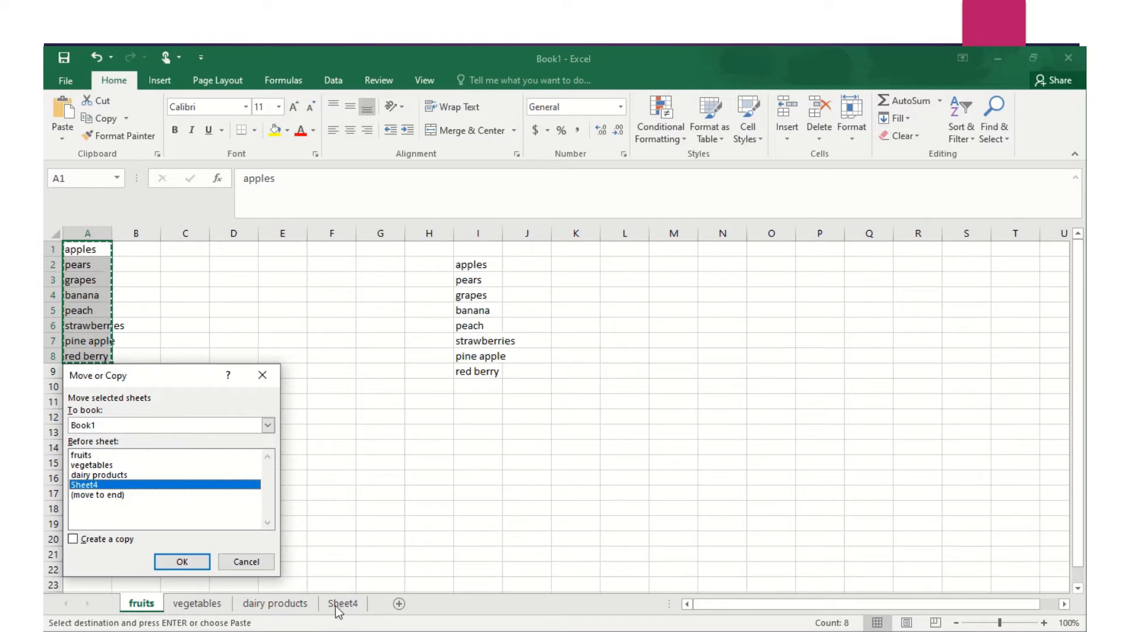
{"action": "left_click", "coordinate": [181, 563]}
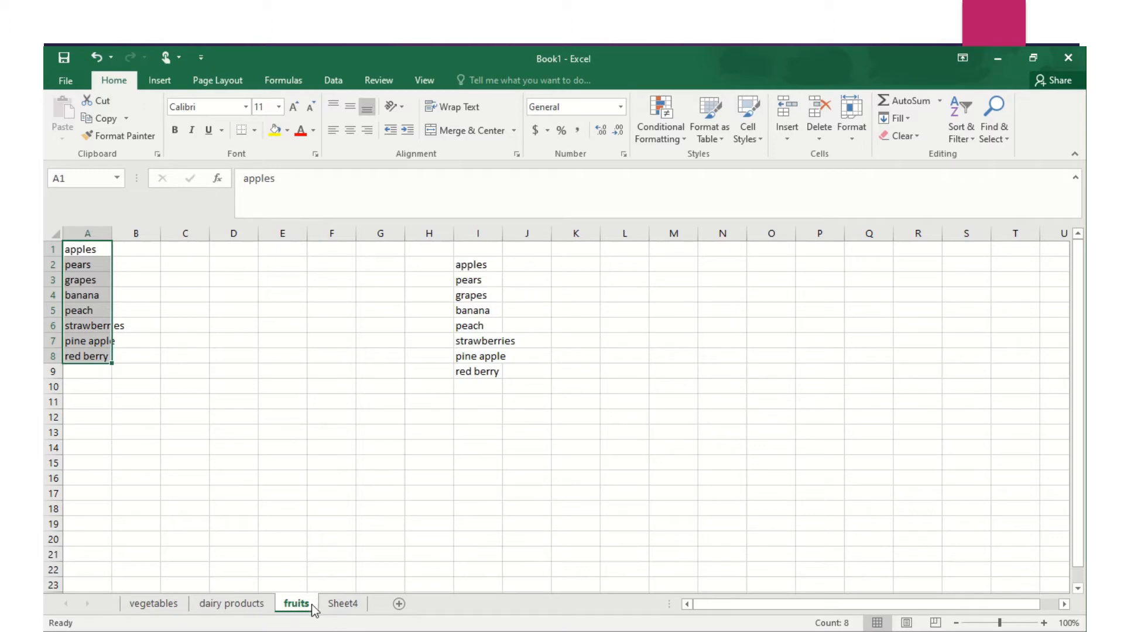
Move the vegetables sheet to the end of Book1 without creating a copy
{"action": "left_click", "coordinate": [154, 603]}
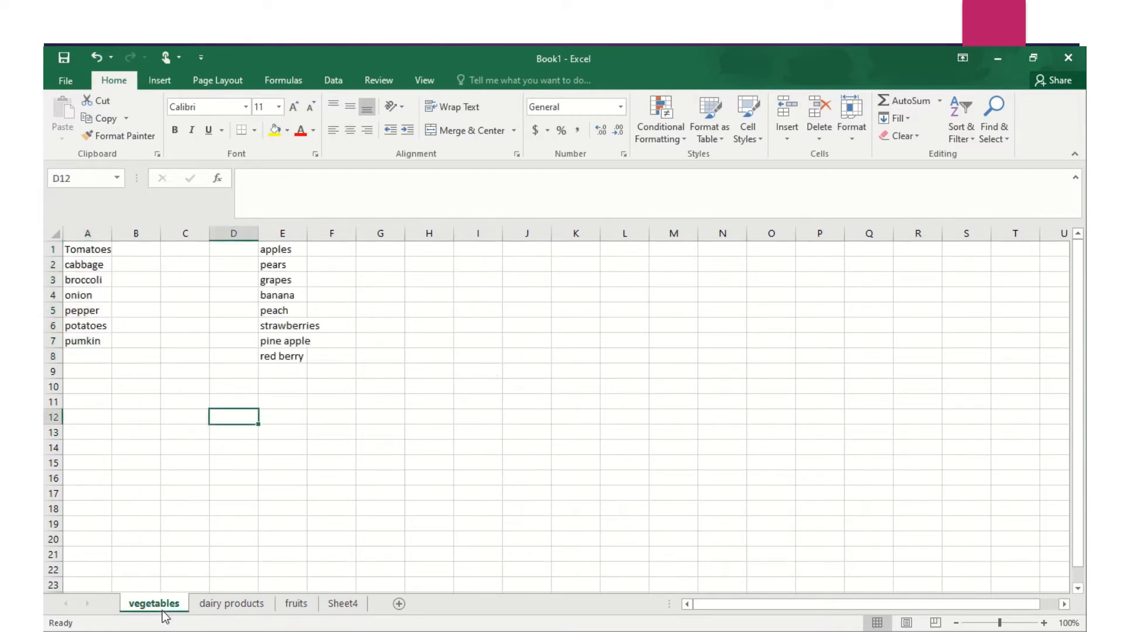
{"action": "right_click", "coordinate": [163, 610]}
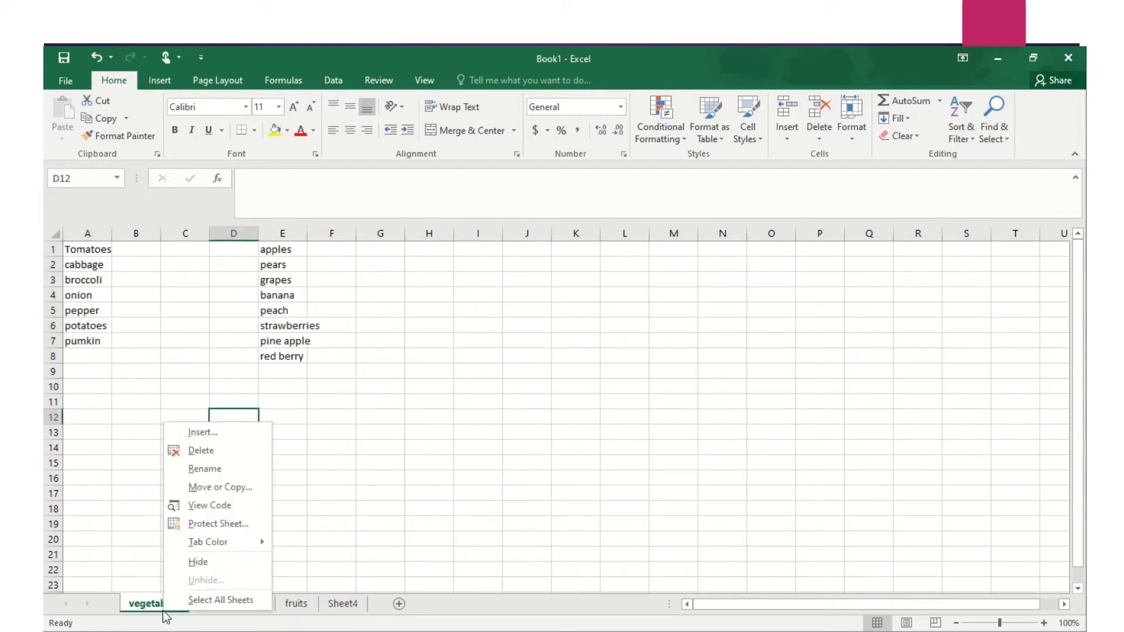
{"action": "left_click", "coordinate": [219, 488]}
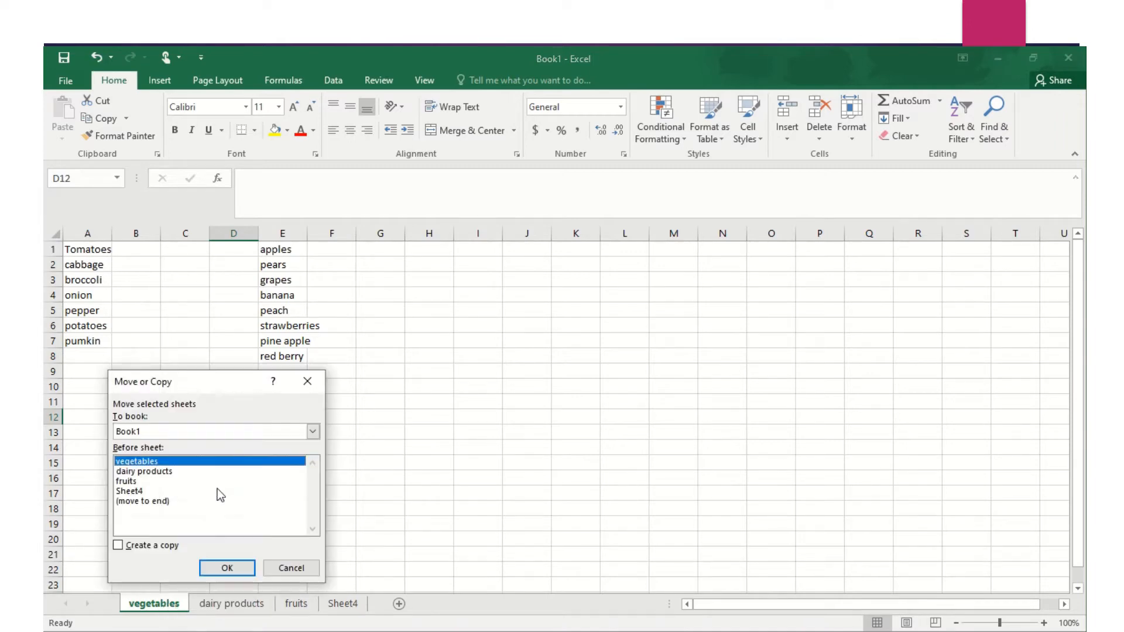
{"action": "left_click", "coordinate": [173, 502]}
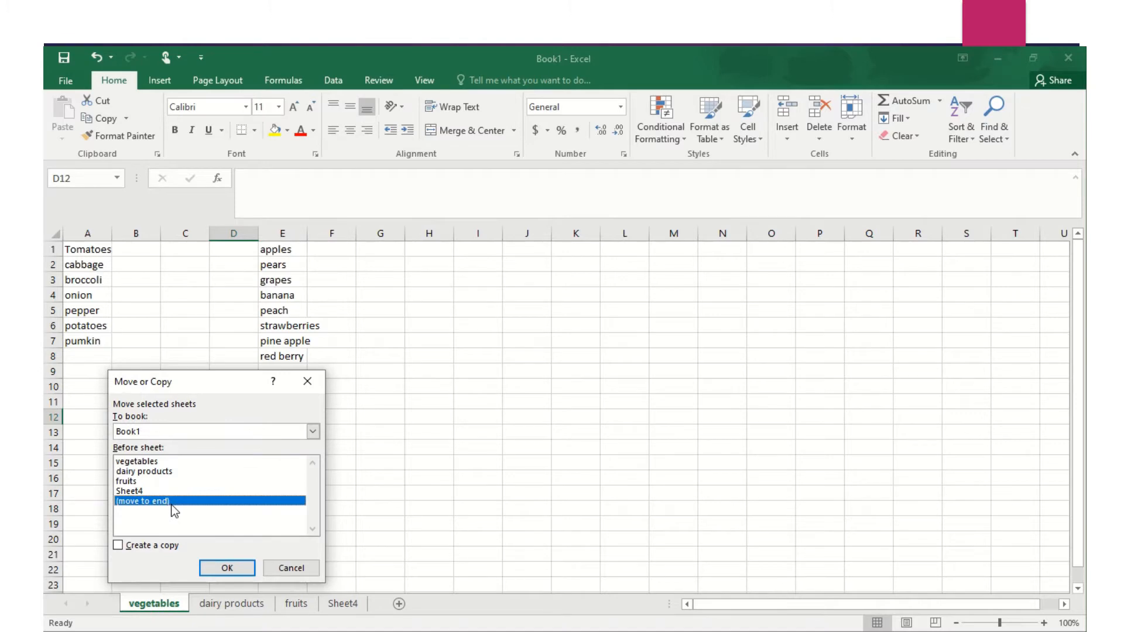
{"action": "left_click", "coordinate": [227, 568]}
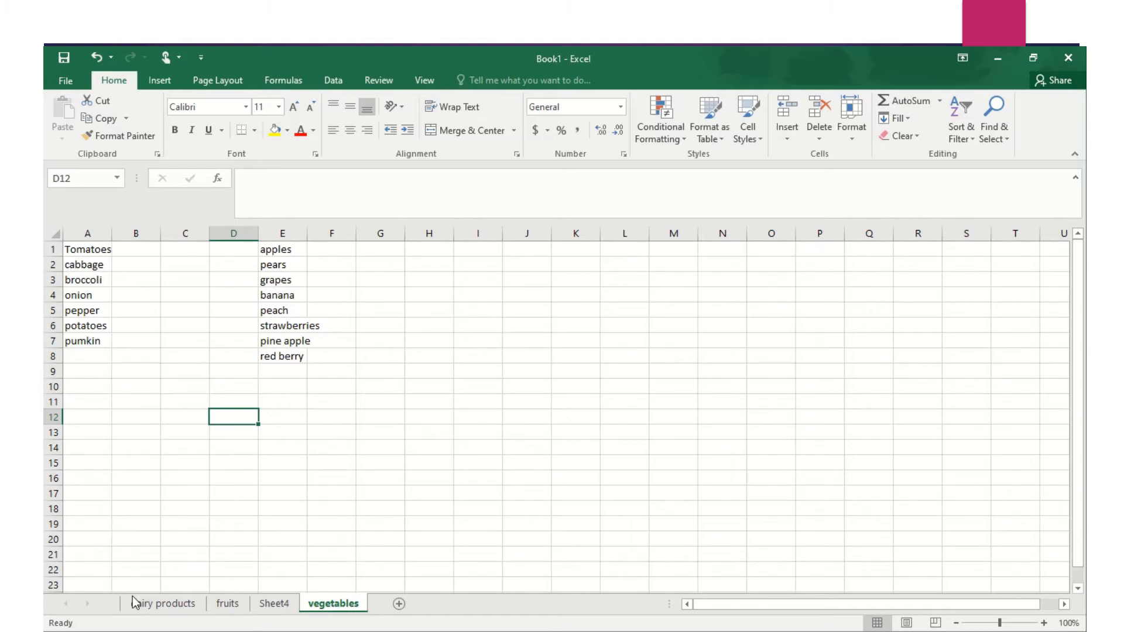
On the dairy products sheet, select the list in A1:A6 and widen column A to fit its longest entry
{"action": "left_click", "coordinate": [157, 609]}
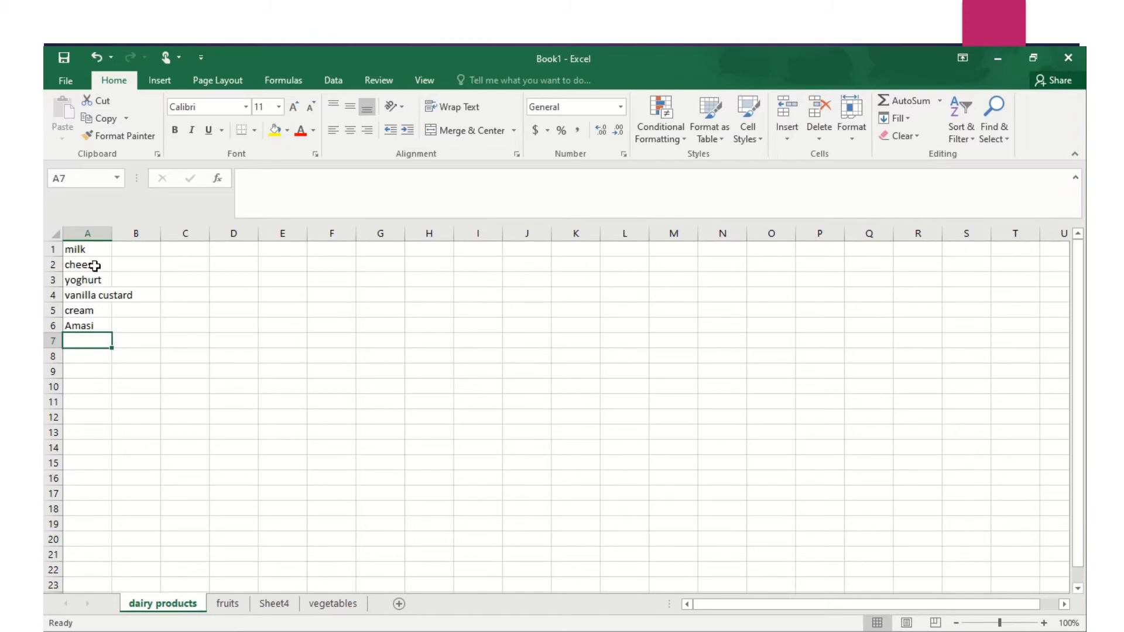
{"action": "left_click_drag", "start_coordinate": [92, 245], "coordinate": [96, 326]}
{"action": "left_click_drag", "start_coordinate": [111, 232], "coordinate": [142, 231]}
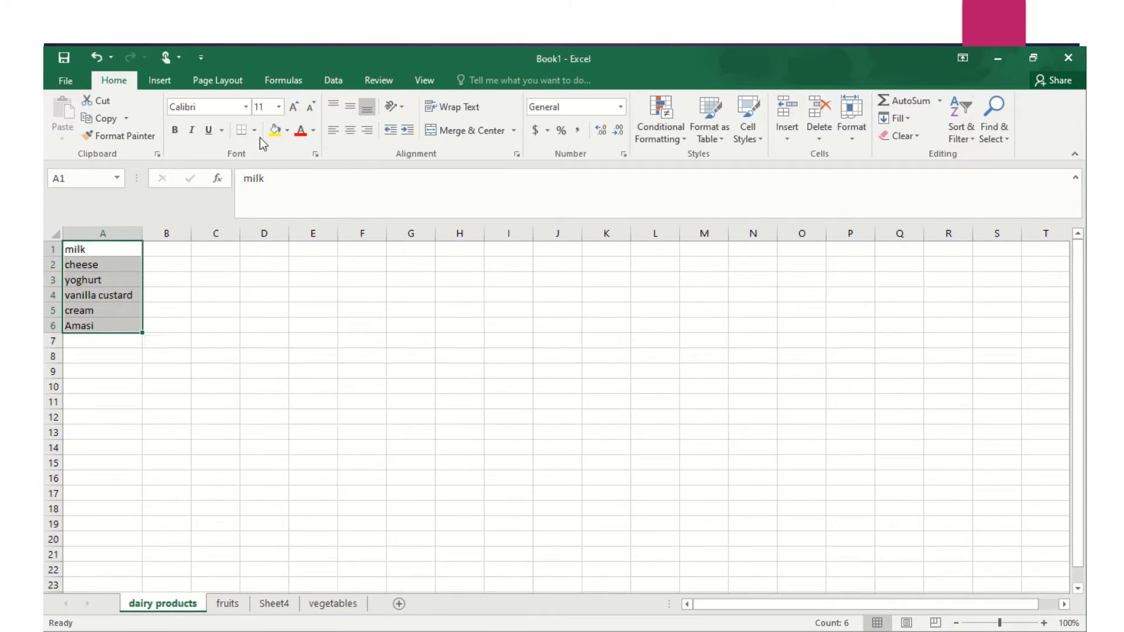
Set the dairy products list in A1:A6 to font size 14 and red font color
{"action": "left_click", "coordinate": [279, 107]}
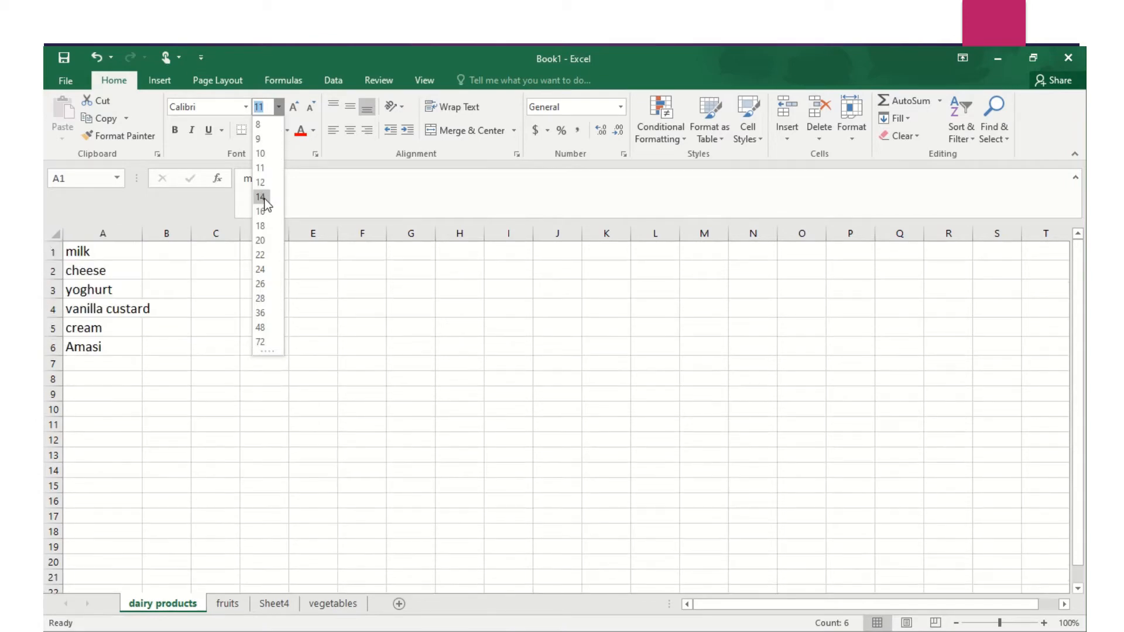
{"action": "left_click", "coordinate": [262, 197]}
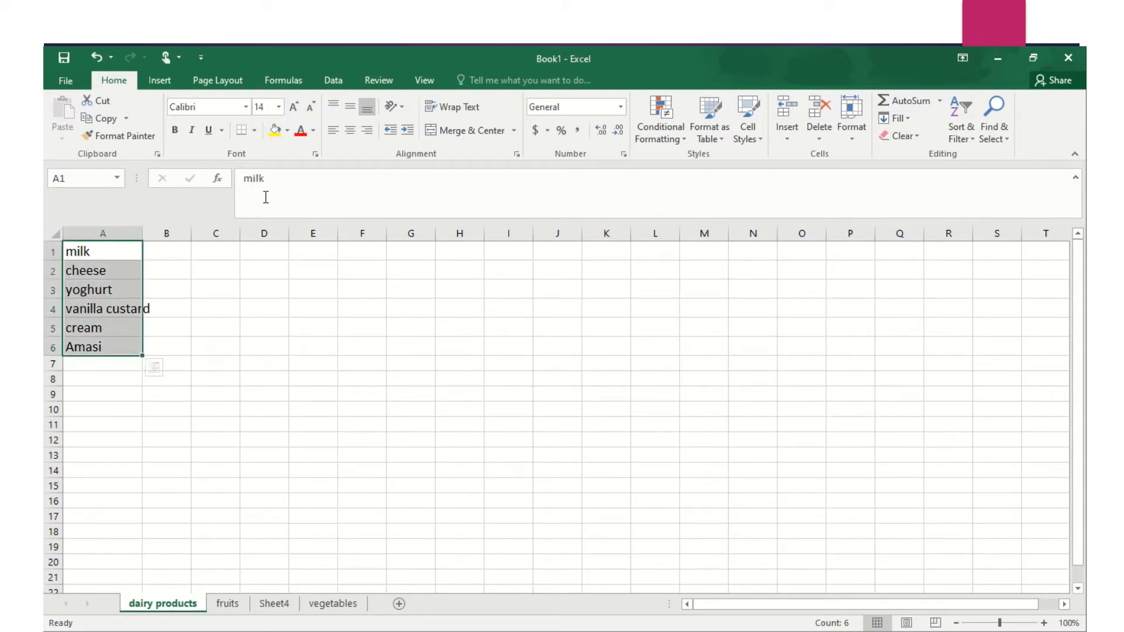
{"action": "left_click", "coordinate": [303, 135]}
{"action": "left_click", "coordinate": [173, 344]}
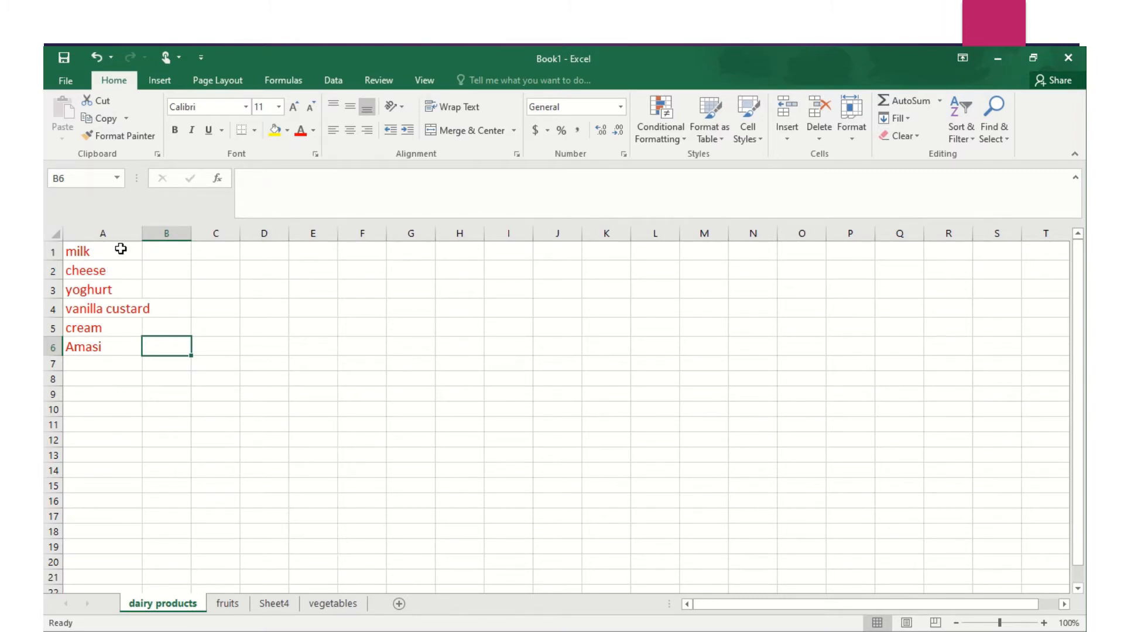
Widen column A on the dairy products sheet so that "vanilla custard" fits within it
{"action": "left_click_drag", "start_coordinate": [120, 249], "coordinate": [121, 348]}
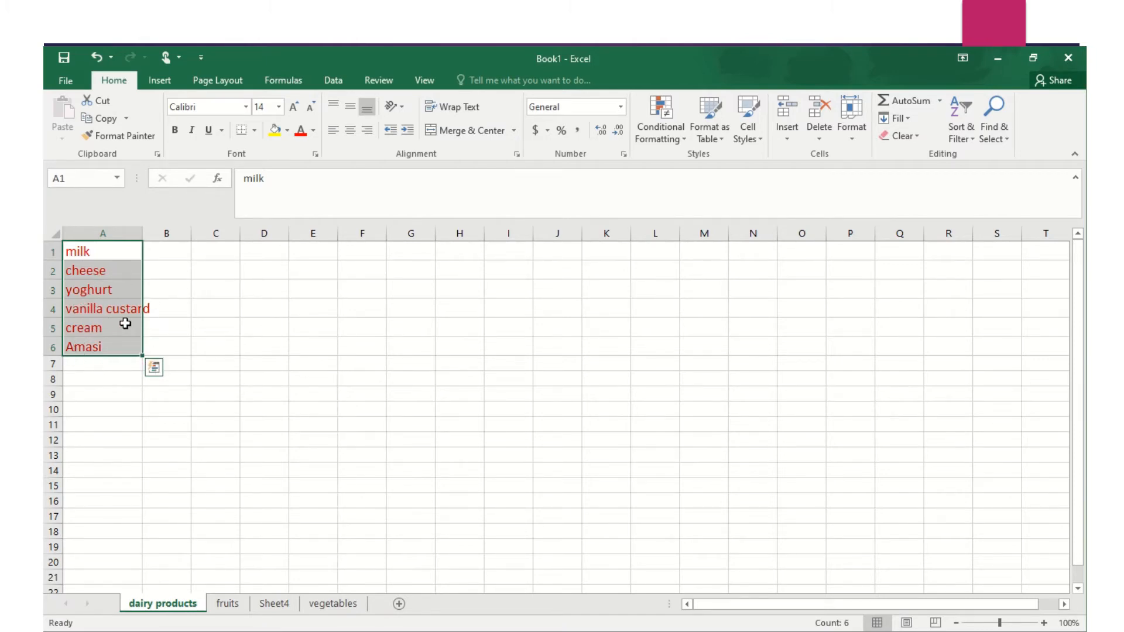
{"action": "left_click", "coordinate": [156, 256]}
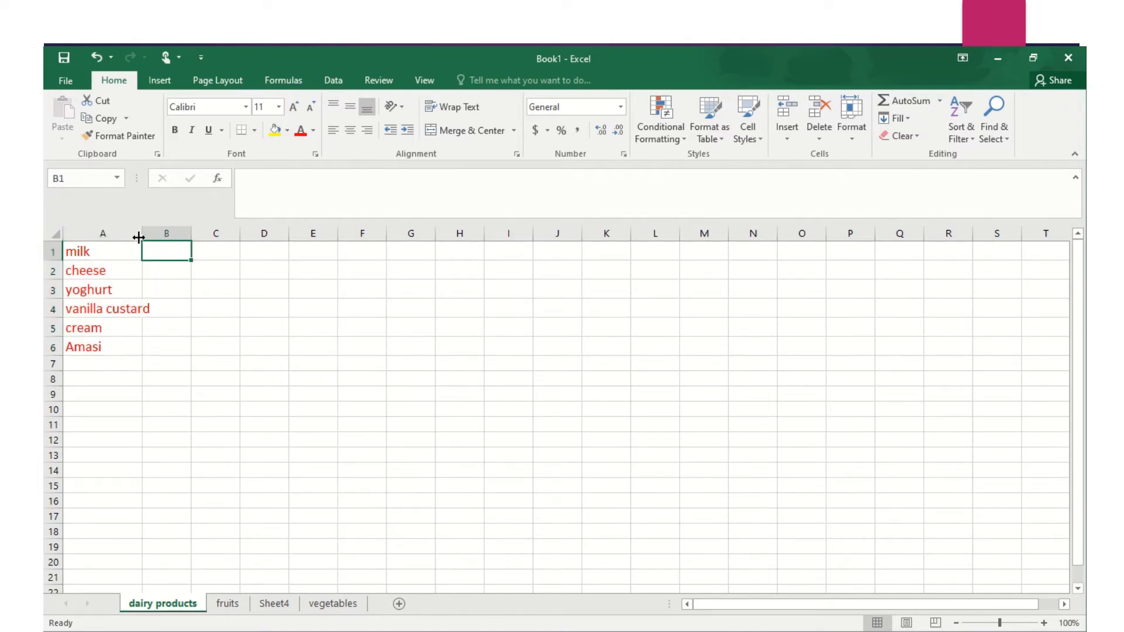
{"action": "left_click_drag", "start_coordinate": [141, 233], "coordinate": [126, 354]}
Copy the dairy products list in A1:A6 and switch to Sheet4
{"action": "left_click", "coordinate": [123, 249]}
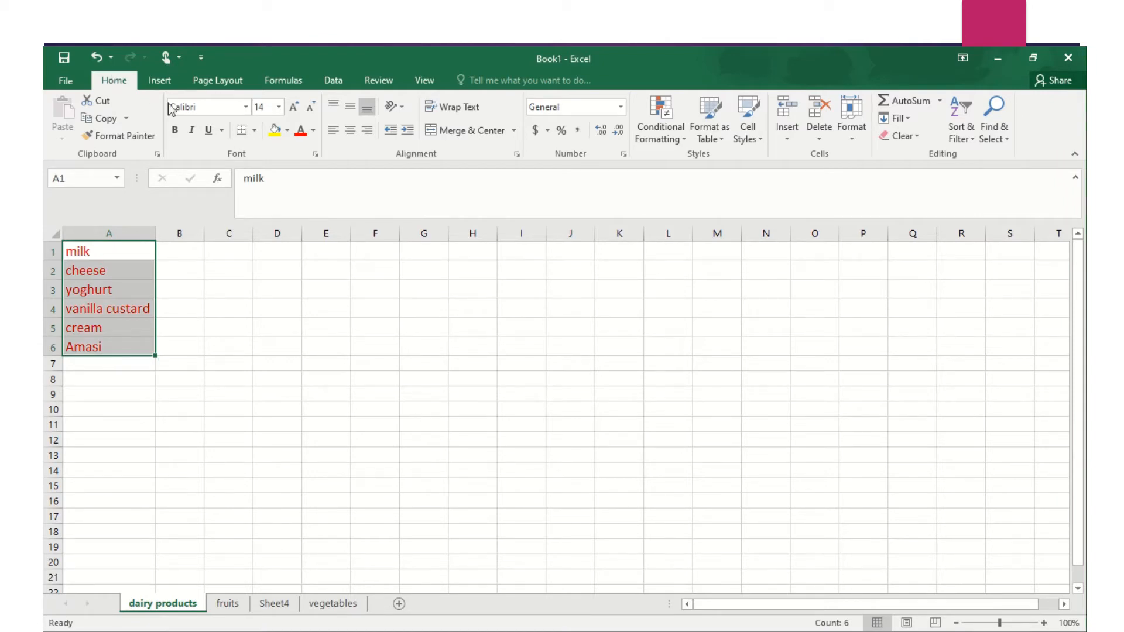
{"action": "left_click", "coordinate": [103, 117]}
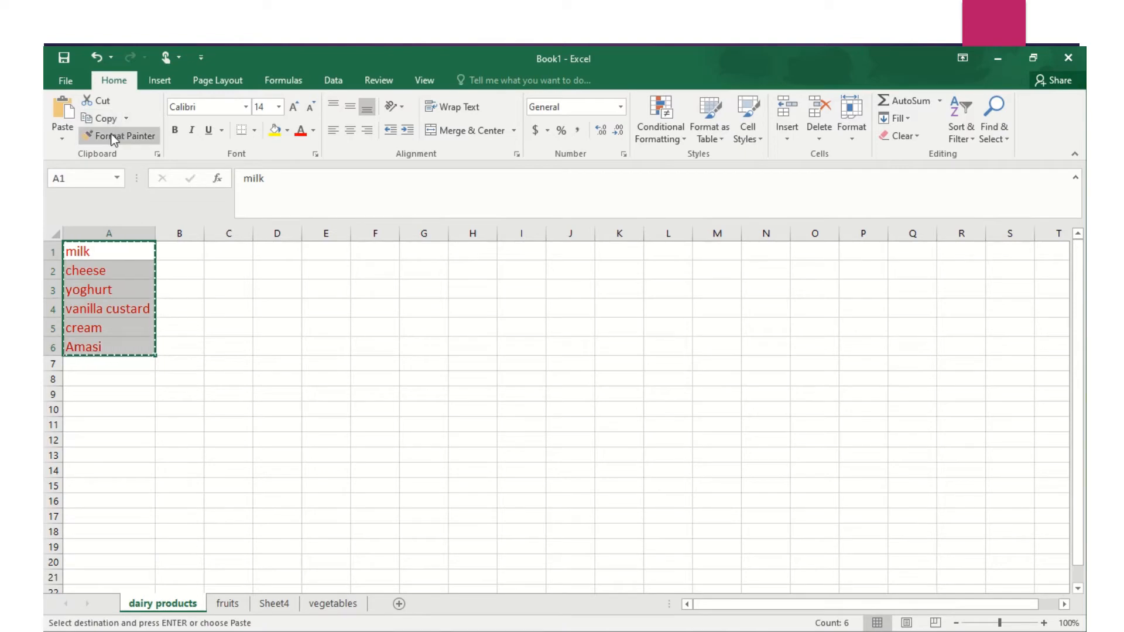
{"action": "left_click", "coordinate": [279, 605]}
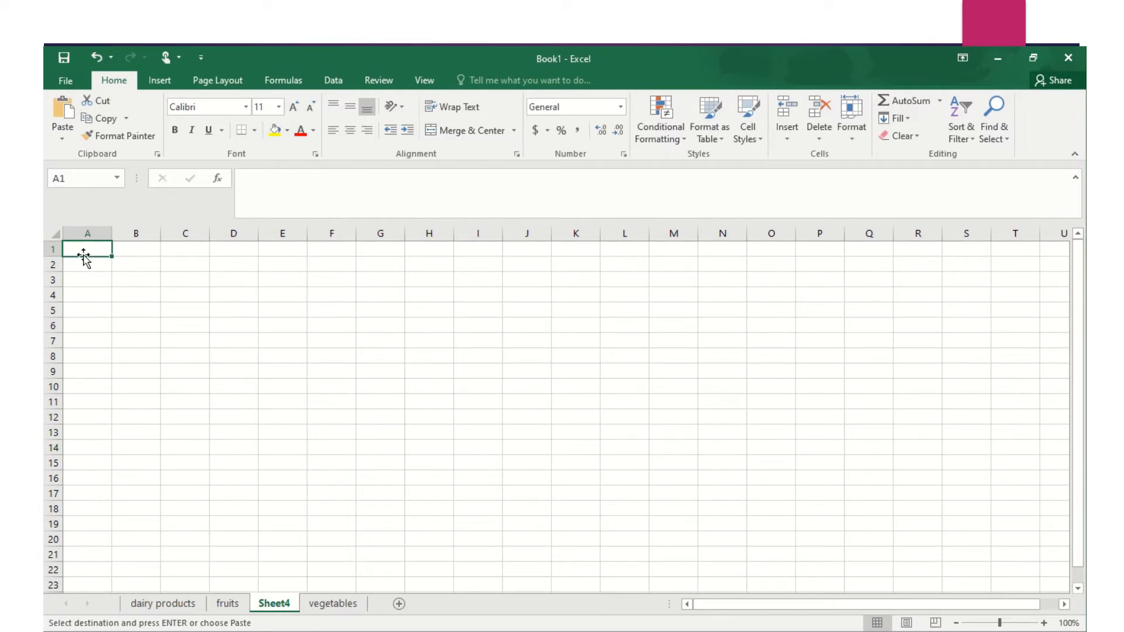
Try a regular paste of the copied list at A1 on Sheet4, and undo it
{"action": "right_click", "coordinate": [88, 250]}
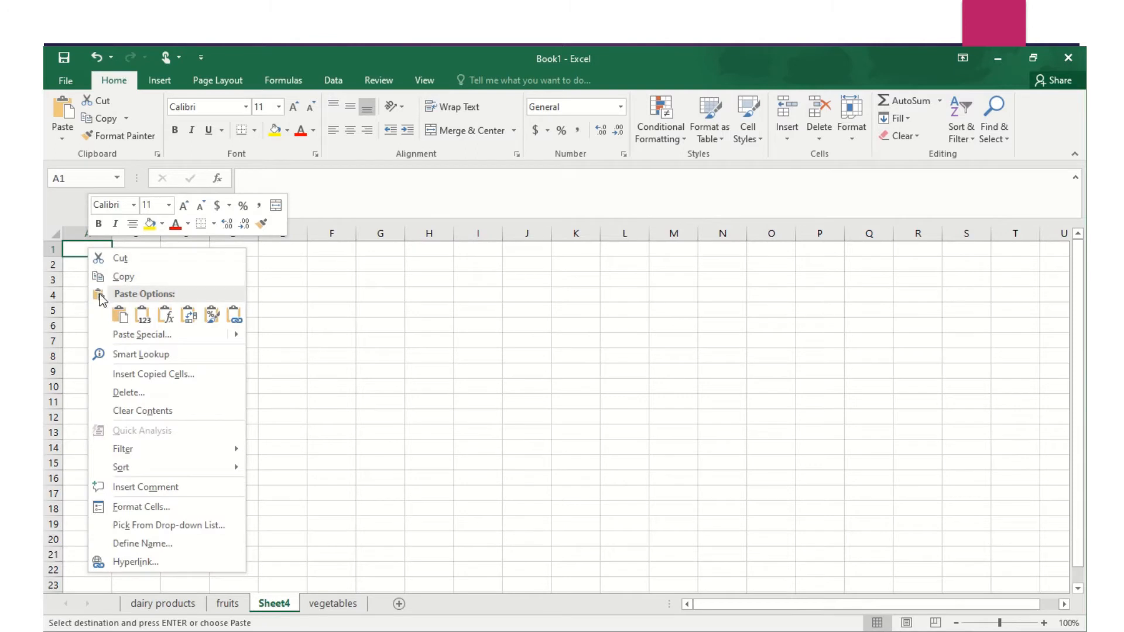
{"action": "left_click", "coordinate": [120, 315]}
{"action": "mouse_move", "coordinate": [200, 336]}
{"action": "left_click", "coordinate": [62, 109]}
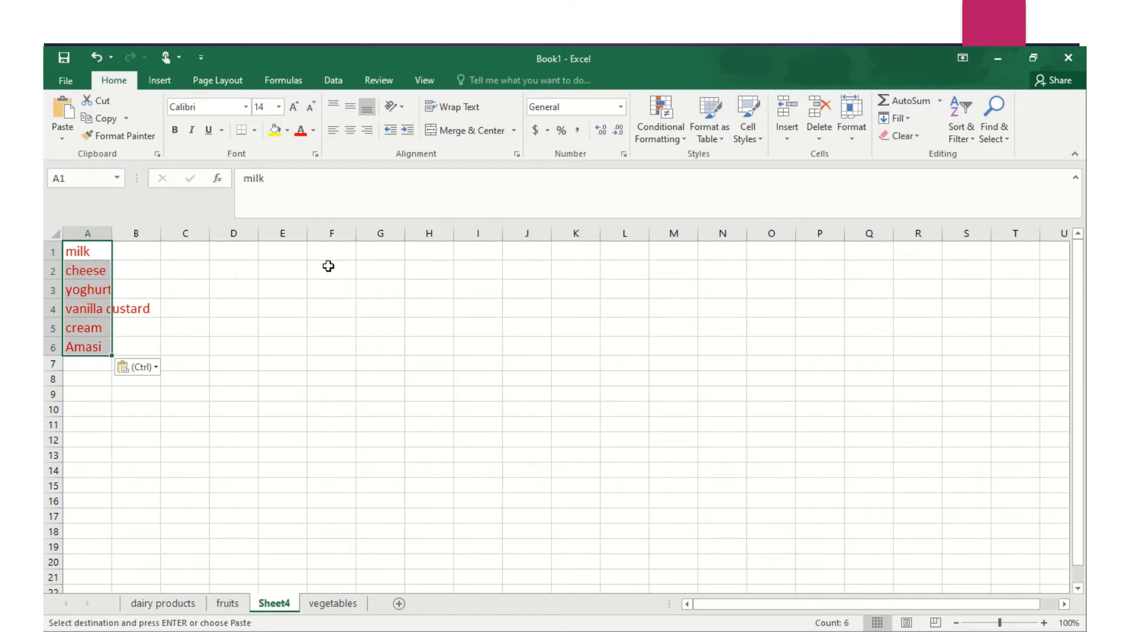
{"action": "left_click", "coordinate": [90, 55]}
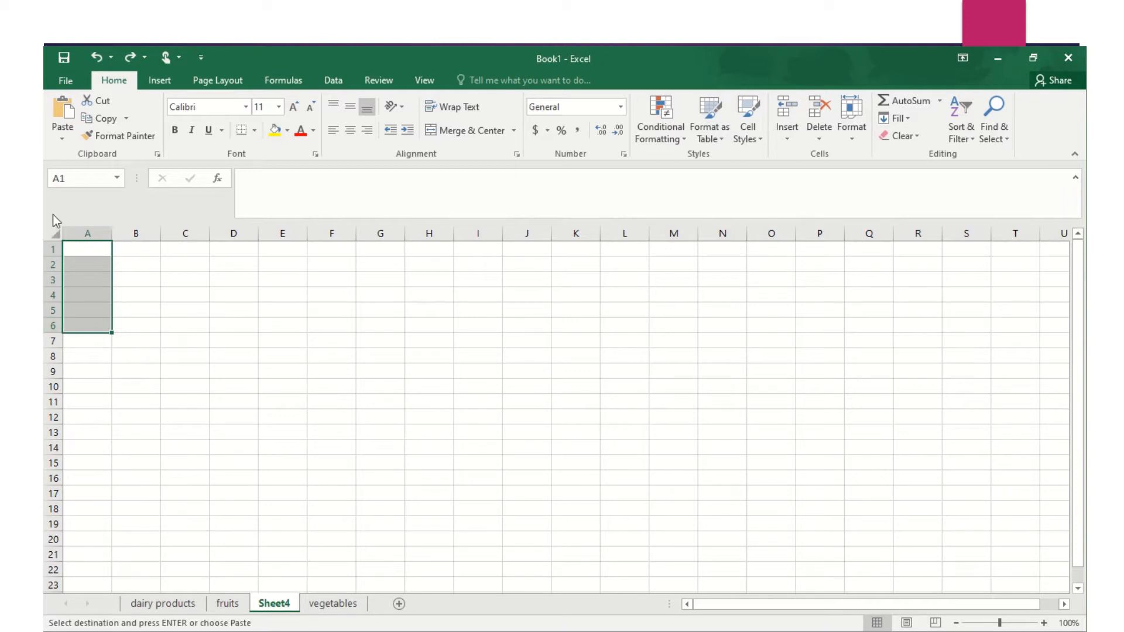
Use Paste Special to apply only the copied list's column widths at A1 on Sheet4
{"action": "left_click", "coordinate": [62, 139]}
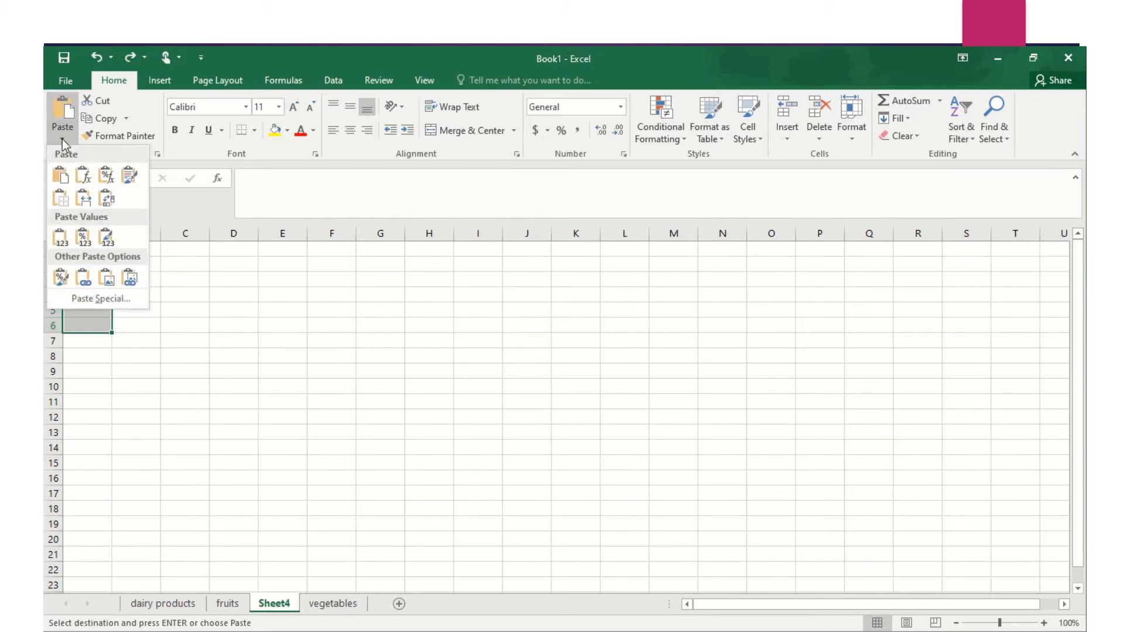
{"action": "left_click", "coordinate": [101, 299]}
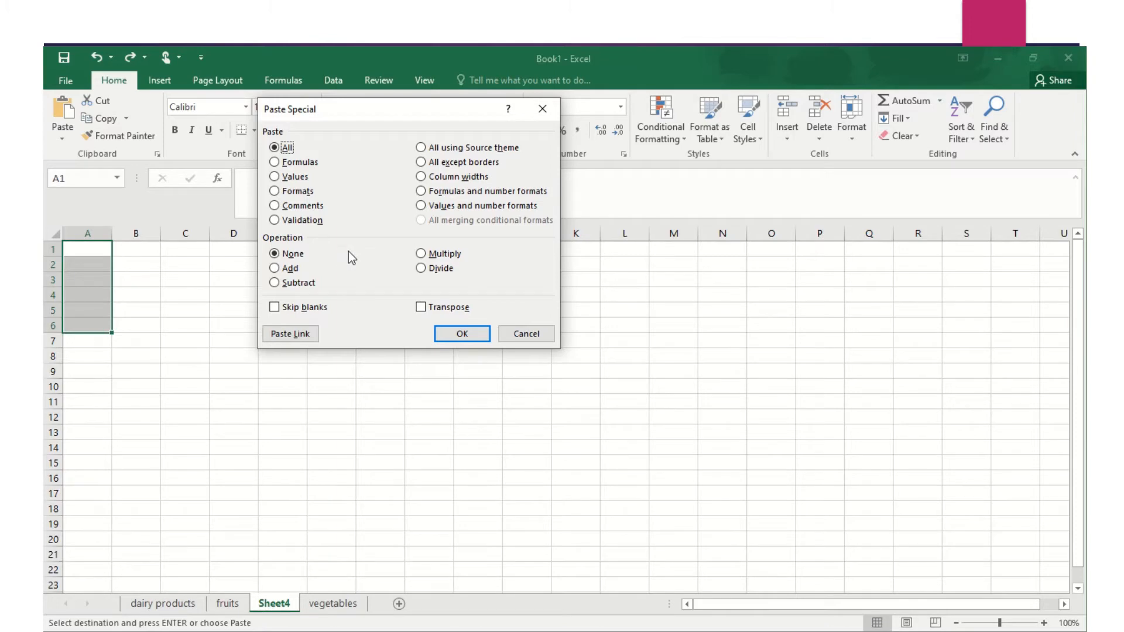
{"action": "left_click", "coordinate": [421, 177]}
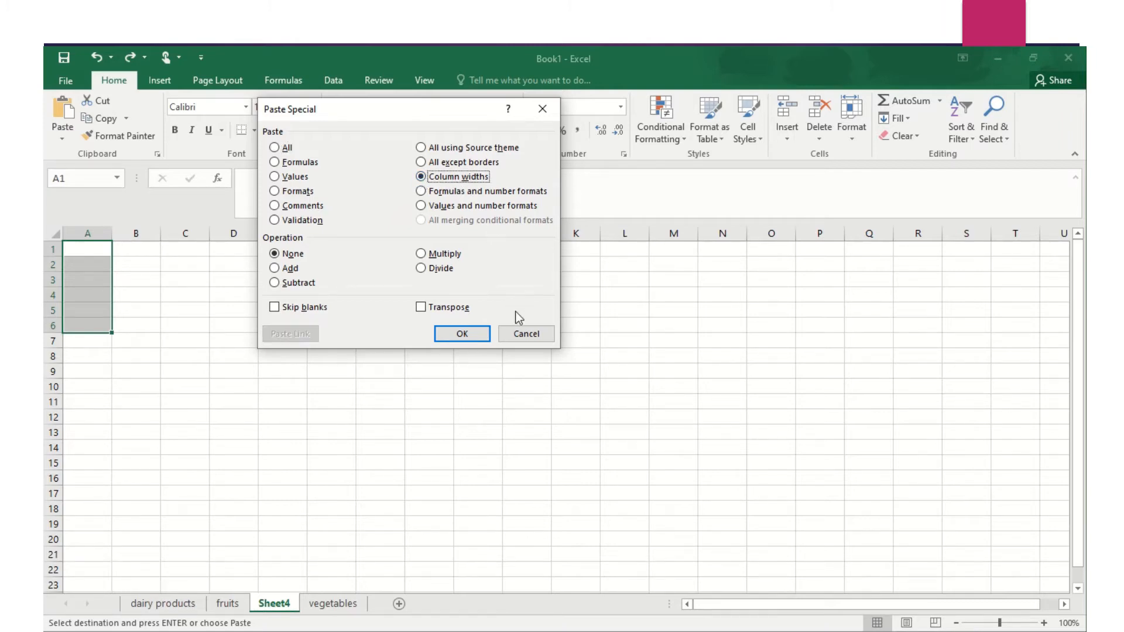
{"action": "left_click", "coordinate": [462, 334]}
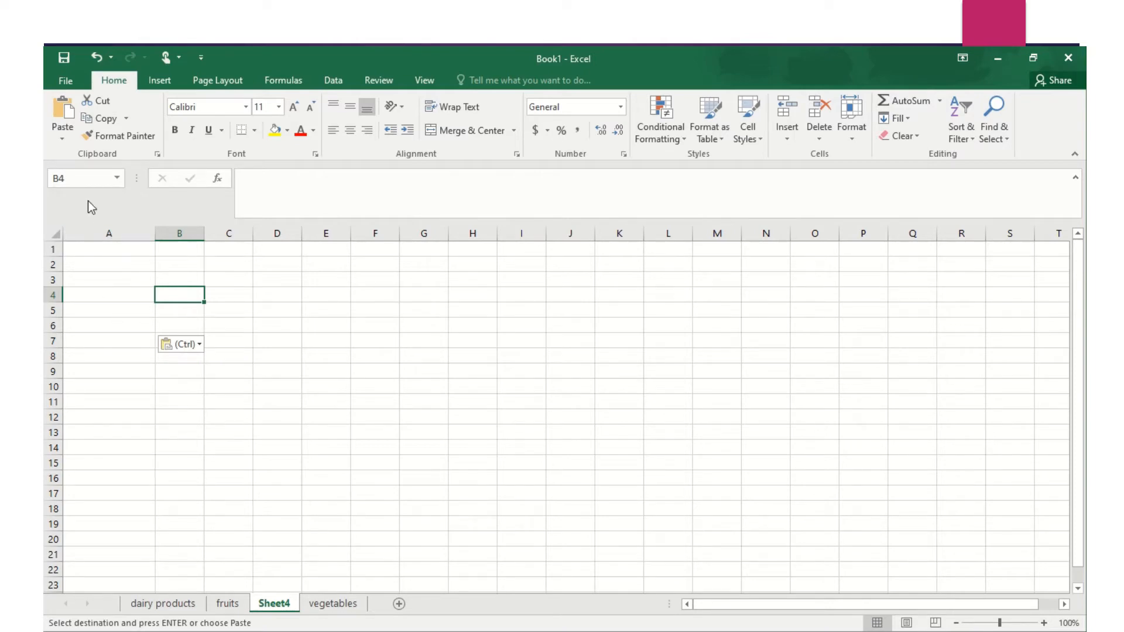
Try pasting the copied list at B4 with Paste Special set to All, and undo the paste
{"action": "left_click", "coordinate": [62, 141]}
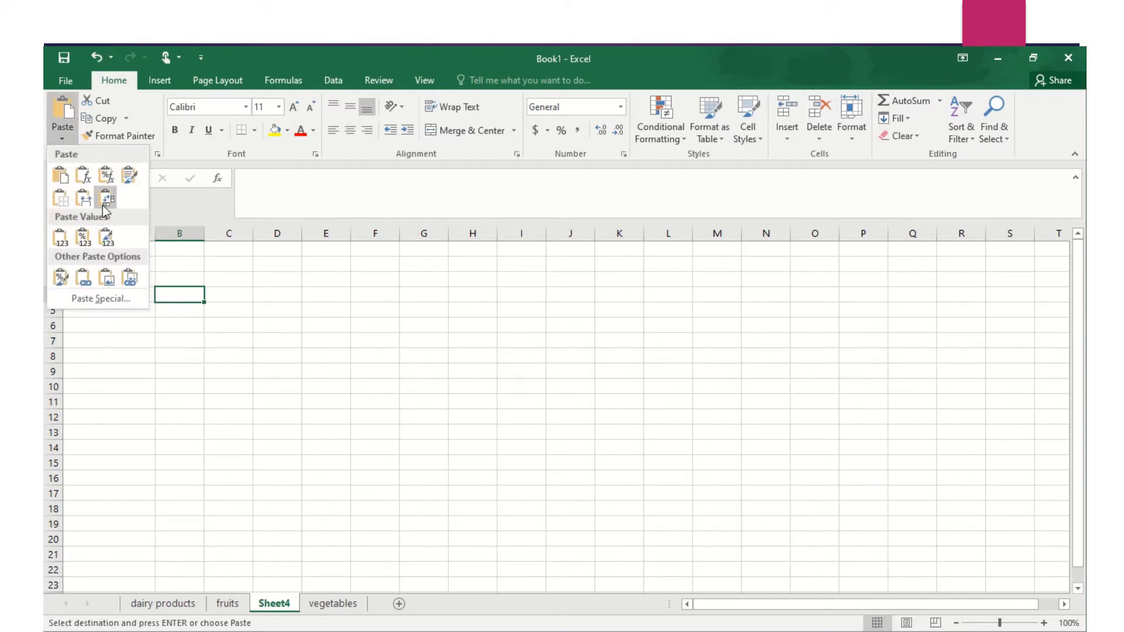
{"action": "left_click", "coordinate": [100, 300]}
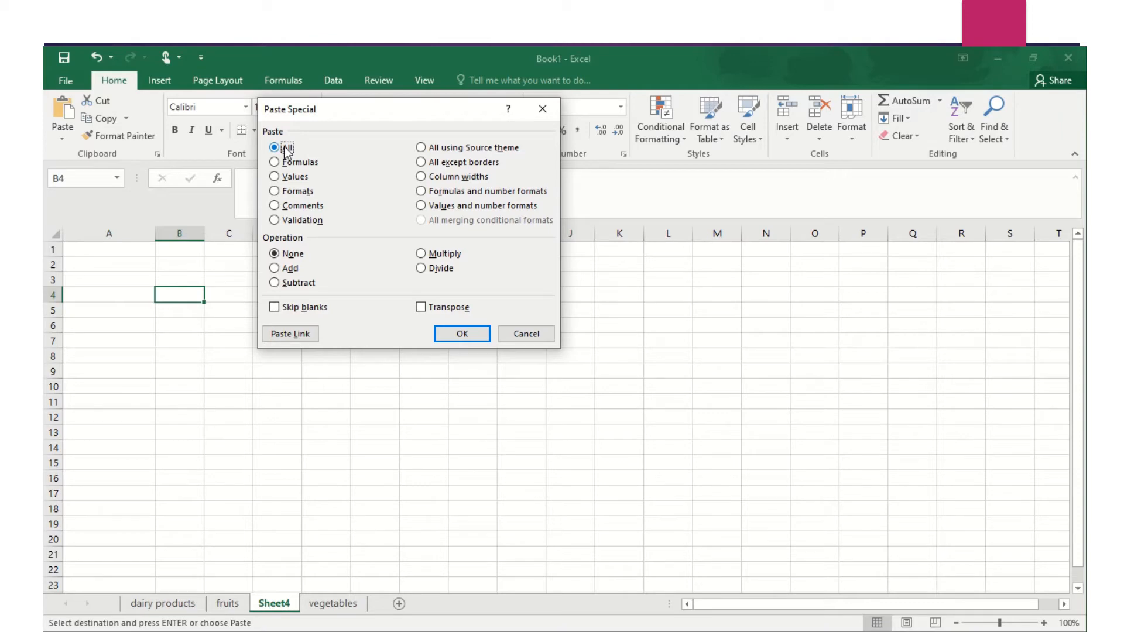
{"action": "left_click", "coordinate": [460, 334]}
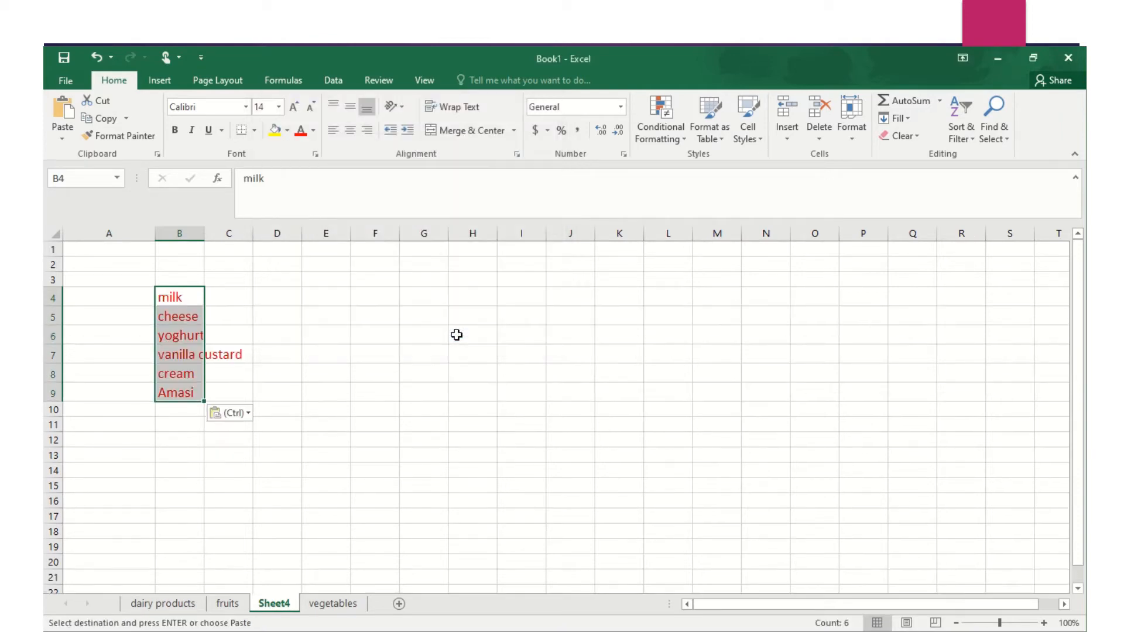
{"action": "left_click", "coordinate": [106, 246]}
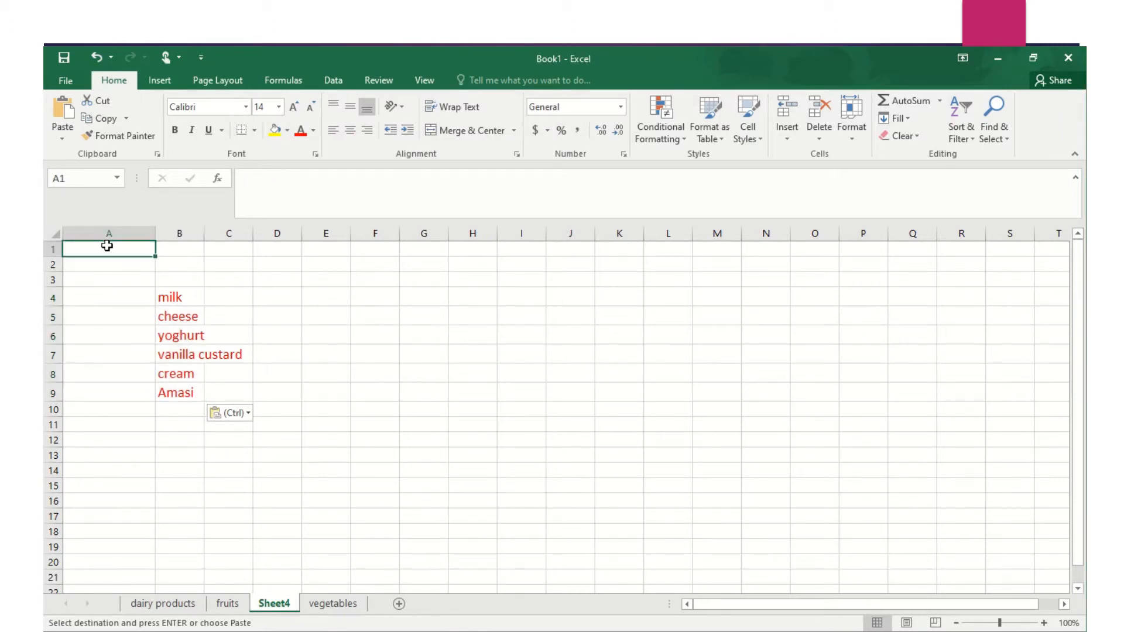
{"action": "left_click", "coordinate": [100, 56]}
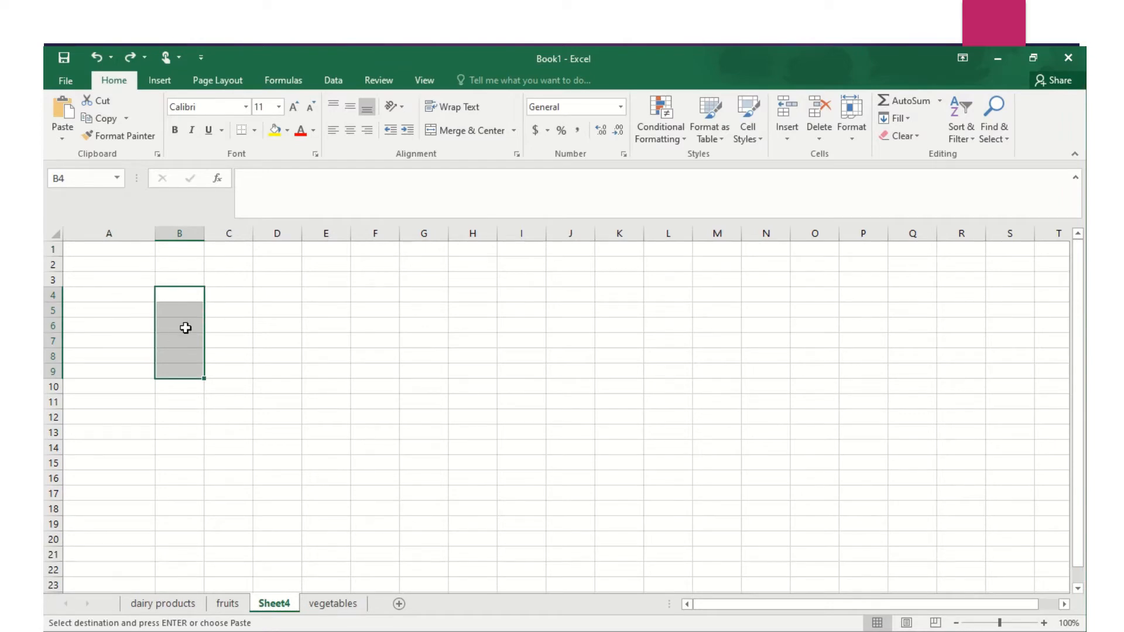
Paste the copied list into A1 on Sheet4 using Paste Special with the All option
{"action": "left_click", "coordinate": [75, 251]}
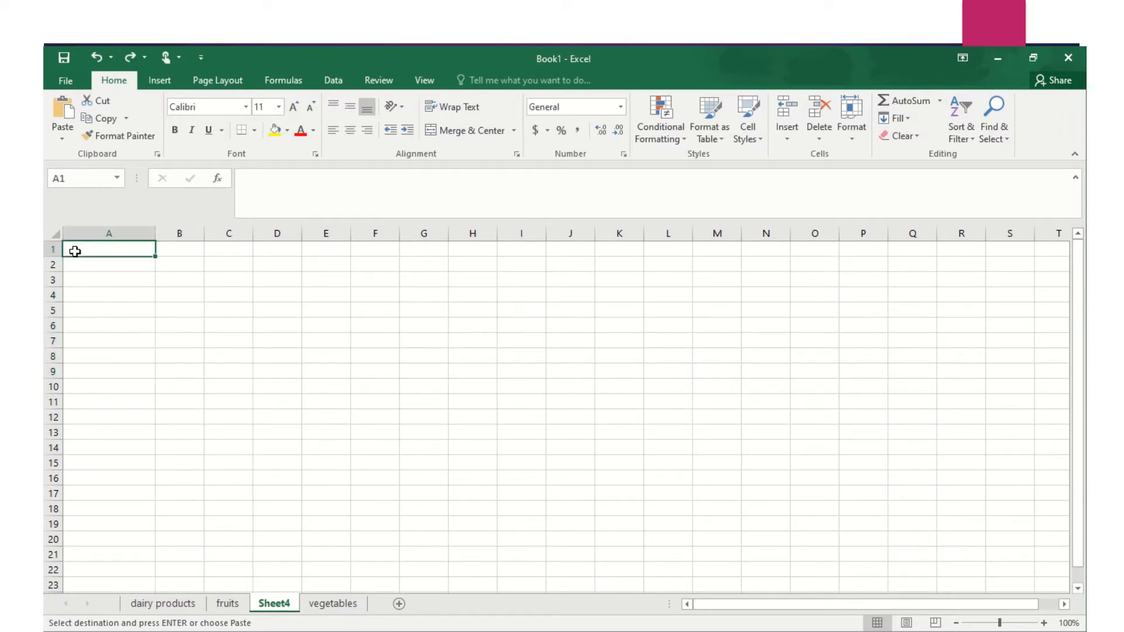
{"action": "left_click", "coordinate": [69, 138]}
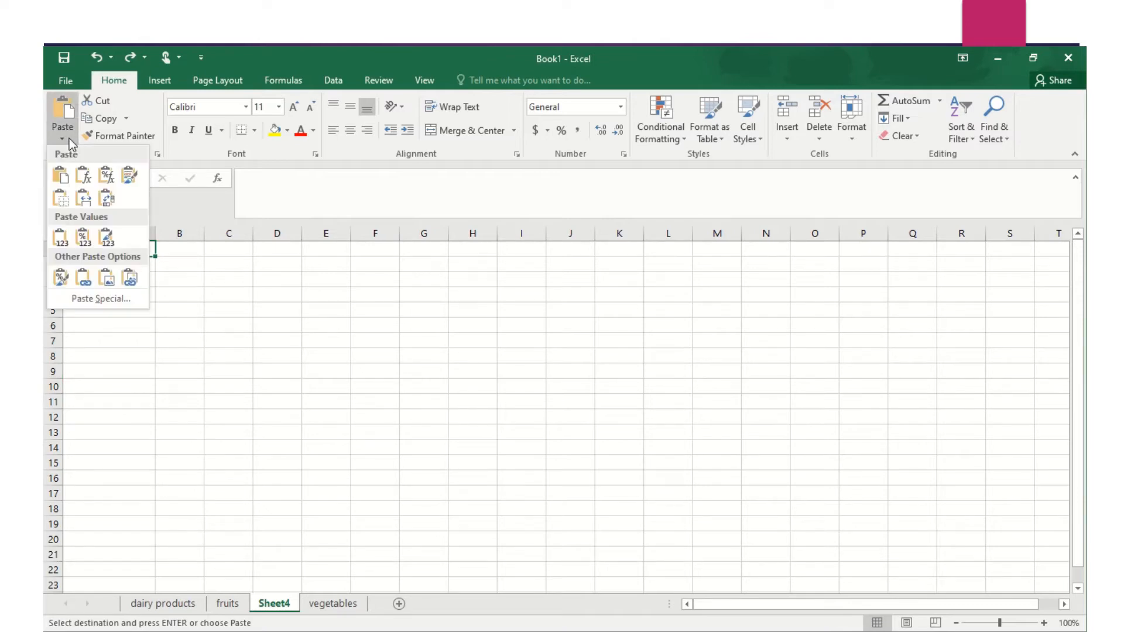
{"action": "left_click", "coordinate": [94, 300]}
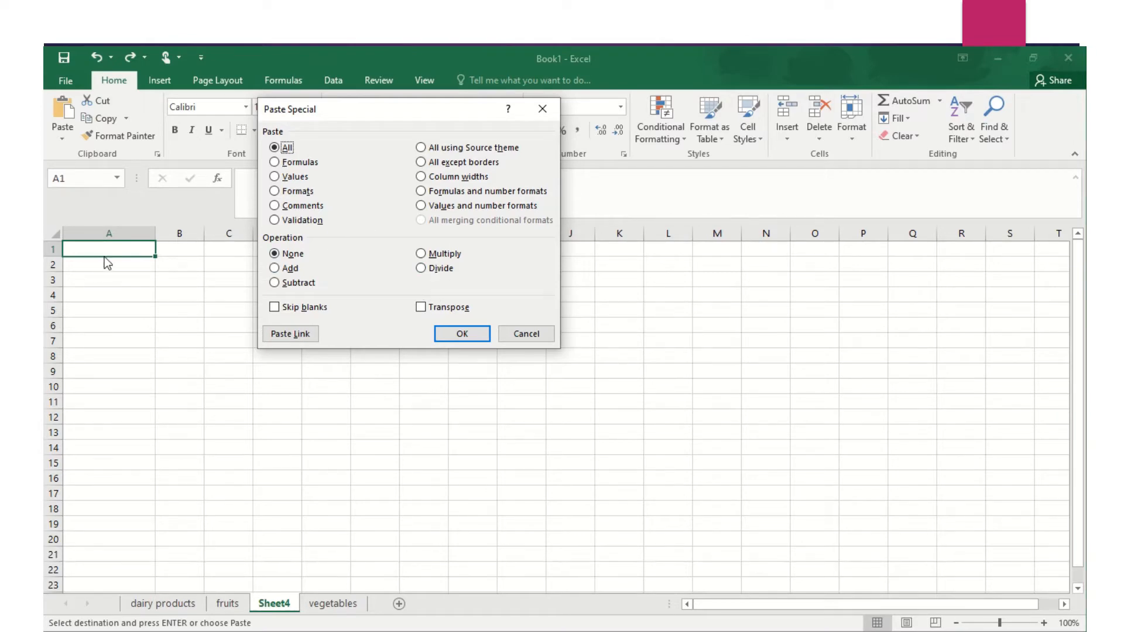
{"action": "left_click", "coordinate": [462, 334]}
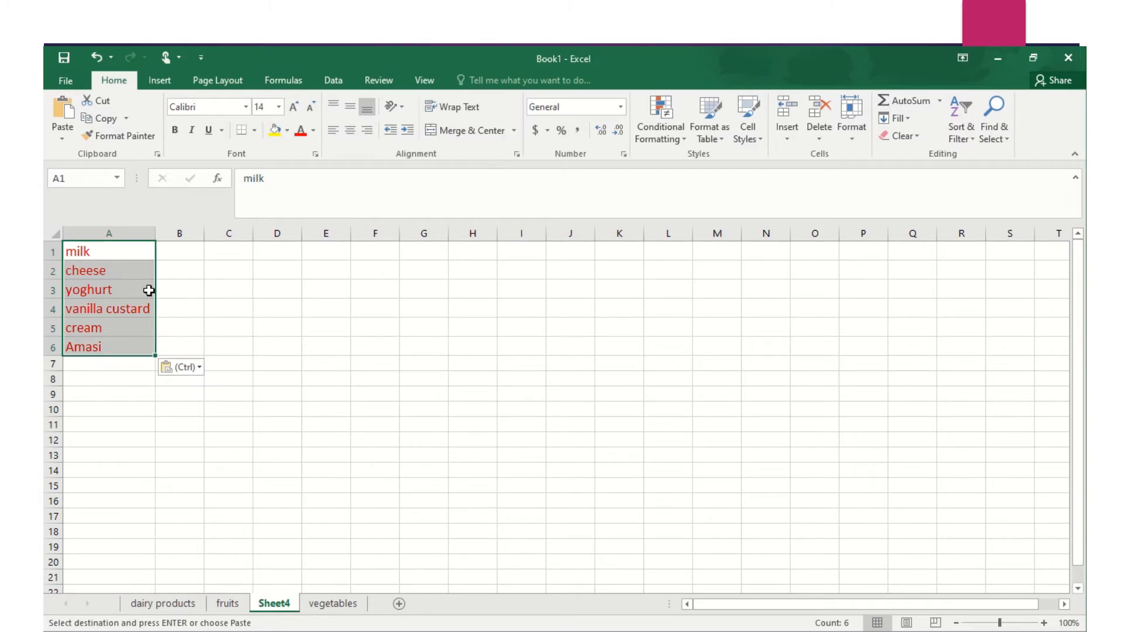
{"action": "left_click", "coordinate": [193, 262]}
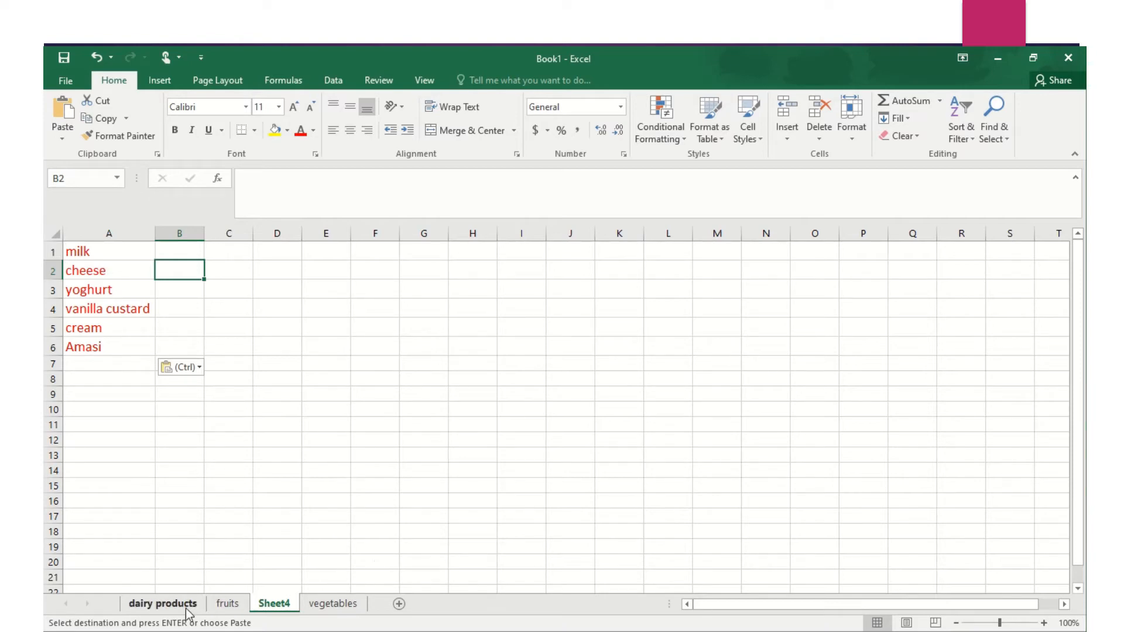
Compare the original list on the dairy products sheet with the pasted copy on Sheet4
{"action": "left_click", "coordinate": [166, 605]}
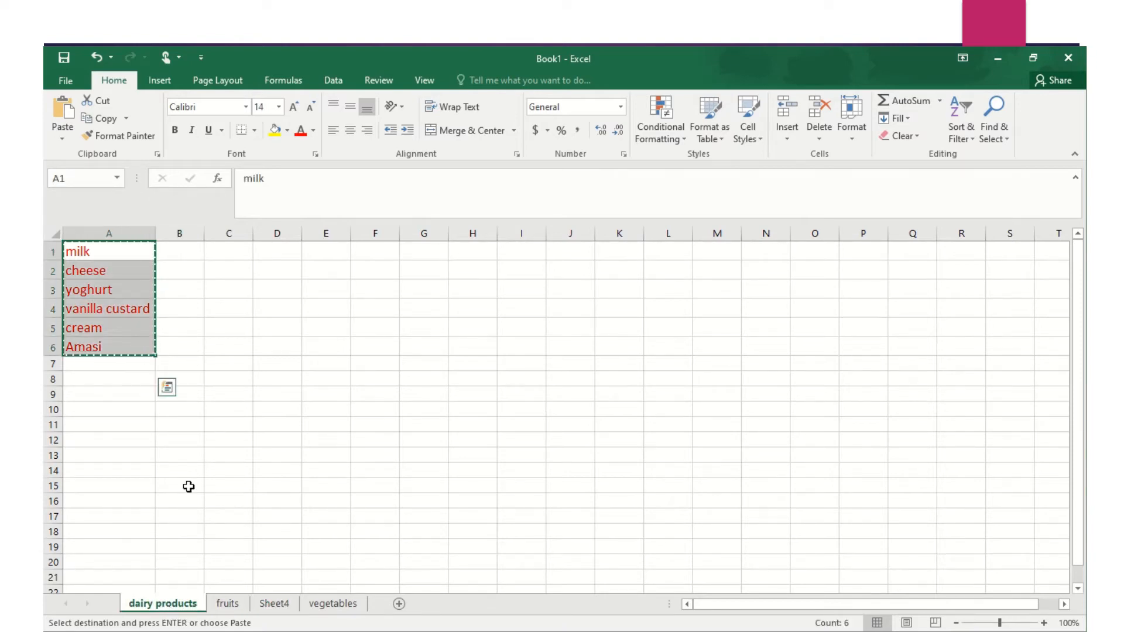
{"action": "left_click", "coordinate": [188, 485]}
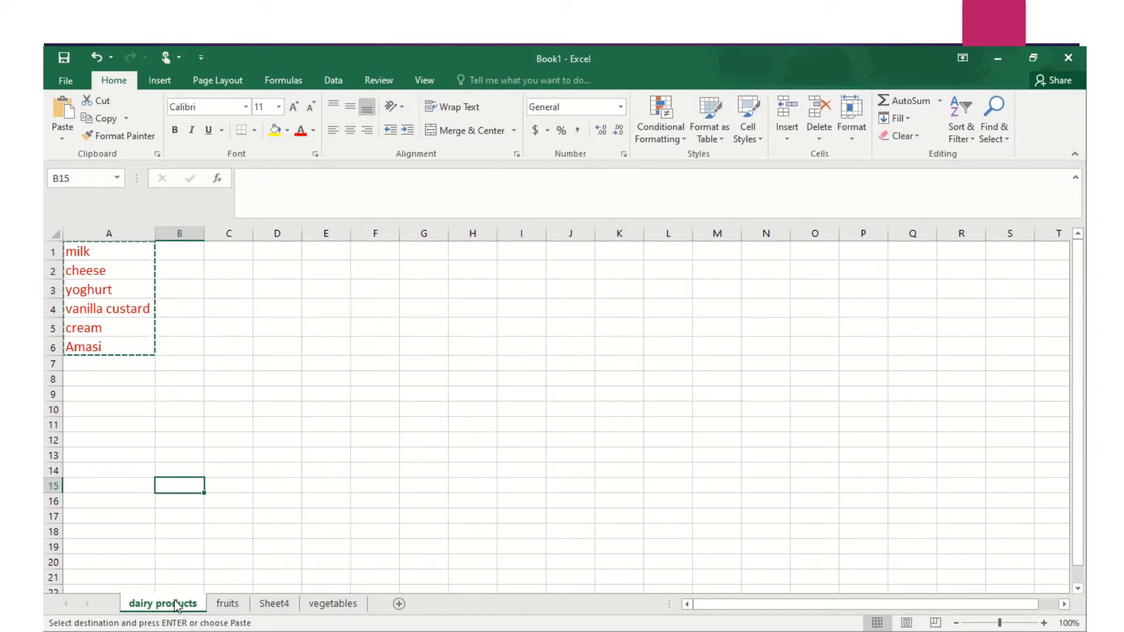
{"action": "left_click", "coordinate": [274, 604]}
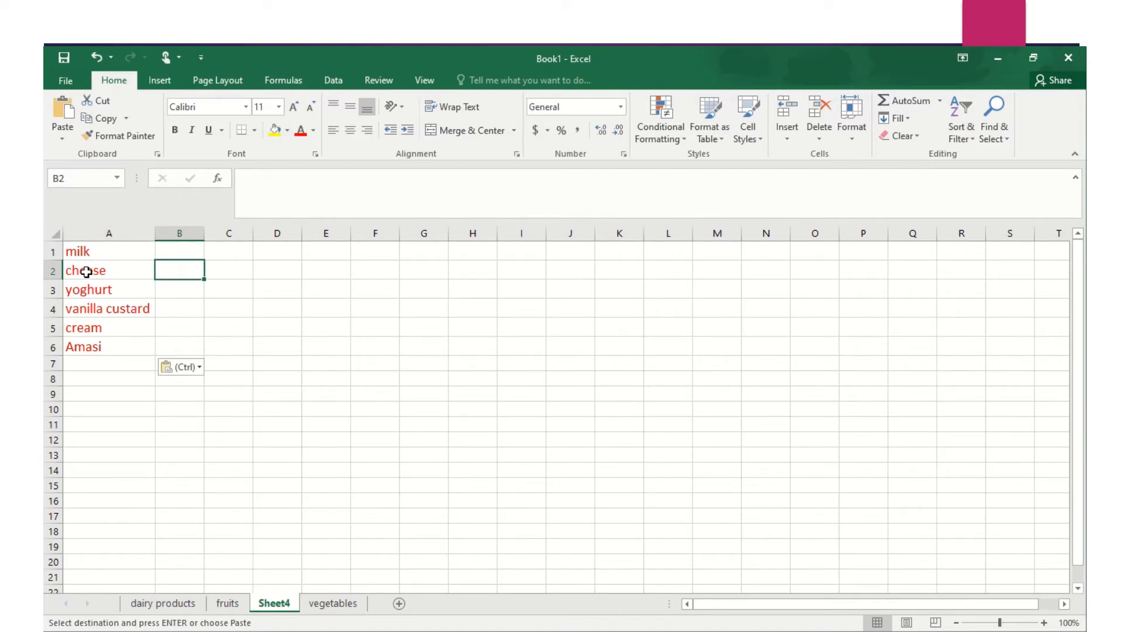
{"action": "left_click", "coordinate": [186, 323]}
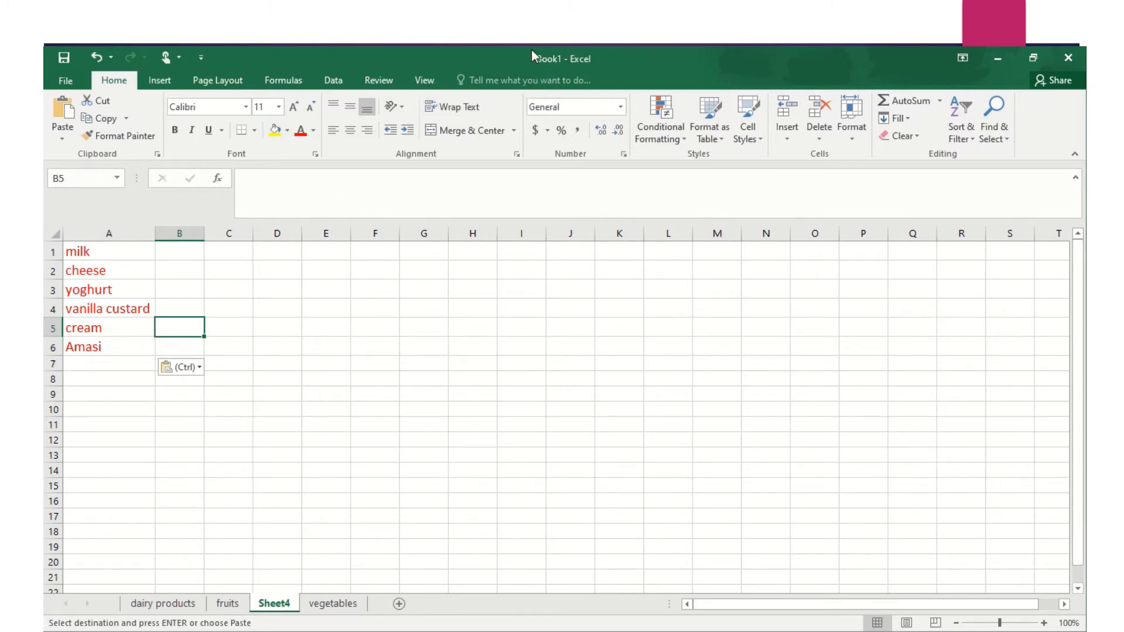
{"action": "mouse_move", "coordinate": [531, 50]}
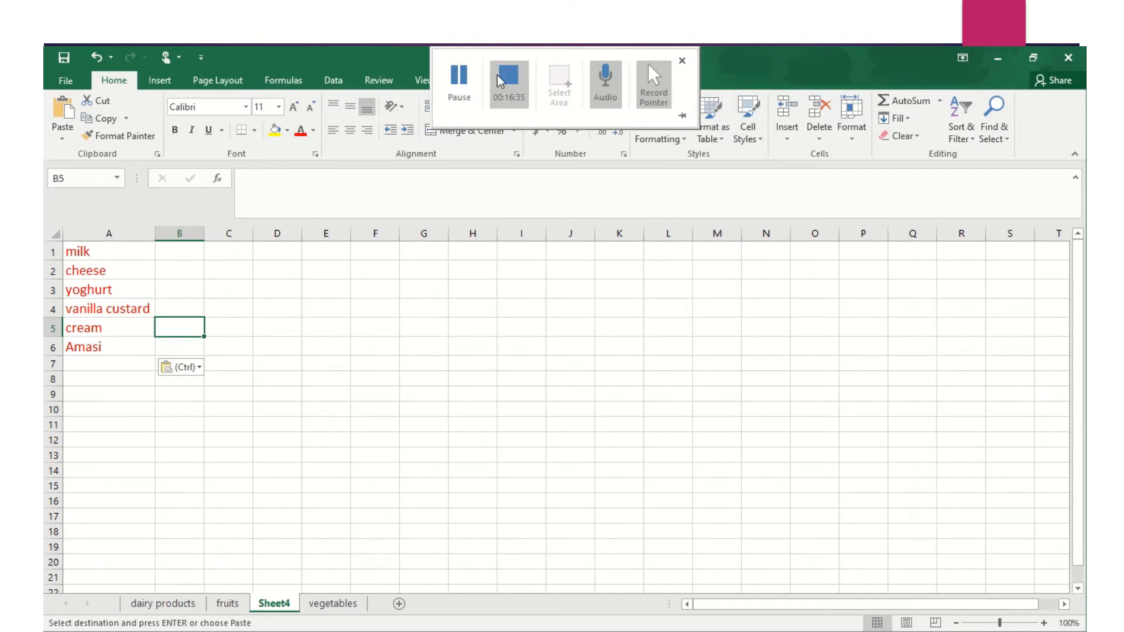
{"action": "left_click", "coordinate": [498, 80]}
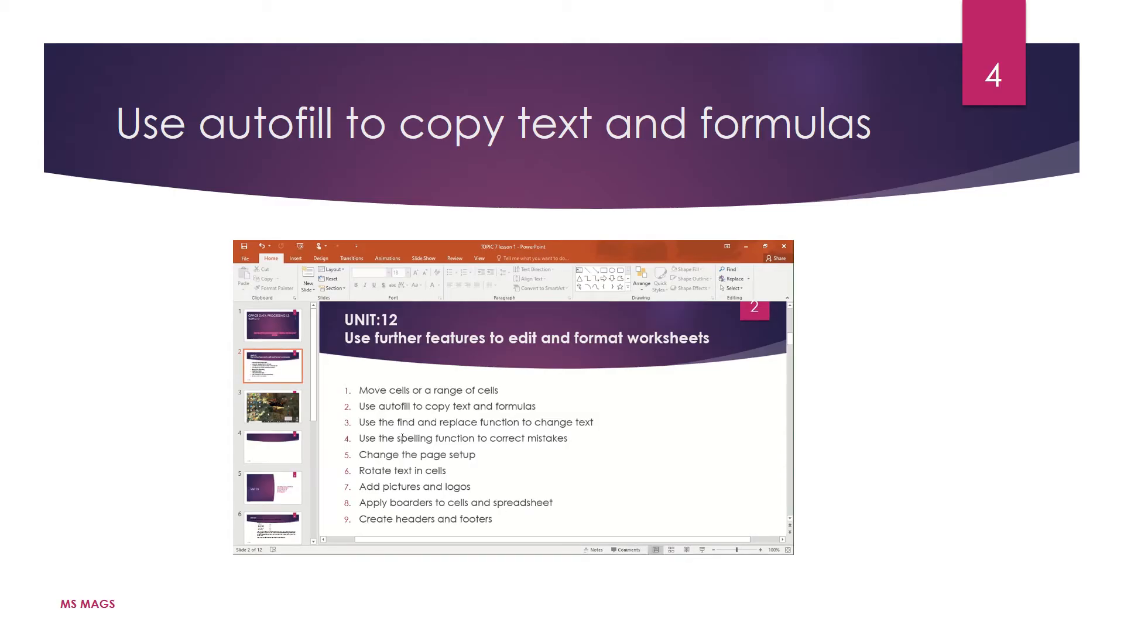
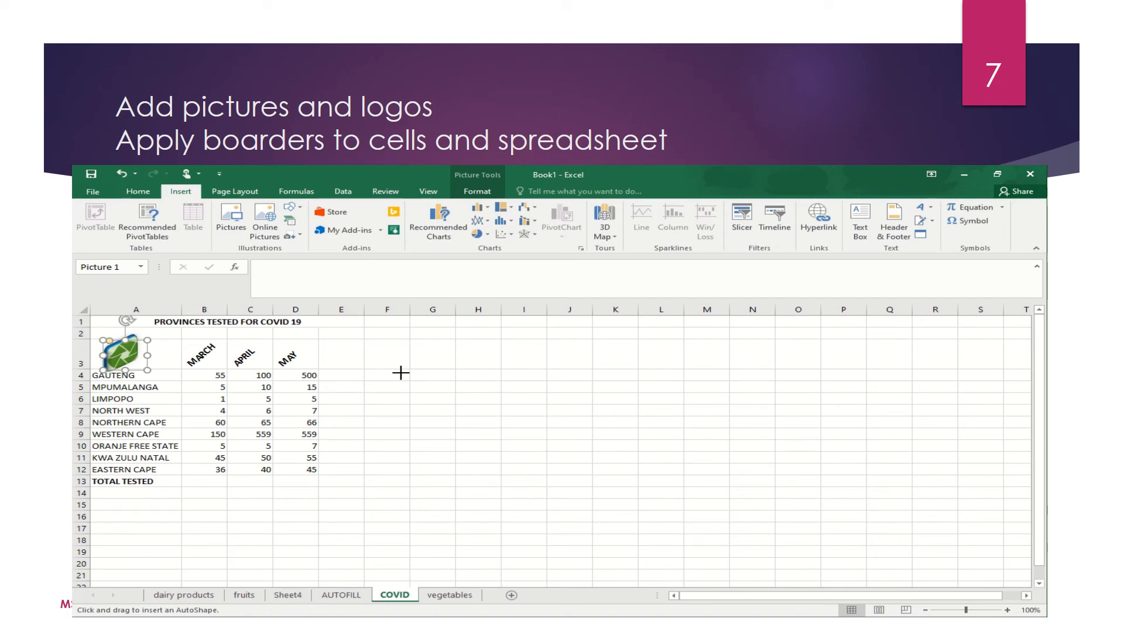
Draw a smiley face about 1.57" high and 1.76" wide beside the COVID sheet's table and fill it with orange
{"action": "mouse_move", "coordinate": [400, 372]}
{"action": "left_mouse_down"}
{"action": "mouse_move", "coordinate": [432, 375]}
{"action": "mouse_move", "coordinate": [457, 434]}
{"action": "mouse_move", "coordinate": [521, 461]}
{"action": "left_mouse_up"}
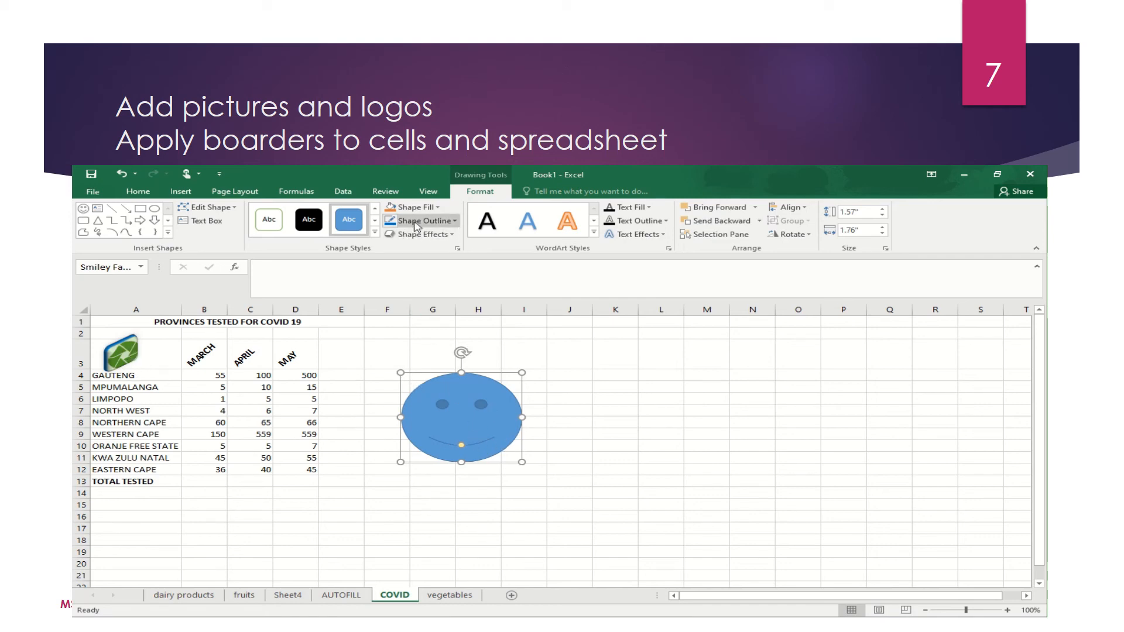
{"action": "left_click", "coordinate": [436, 208]}
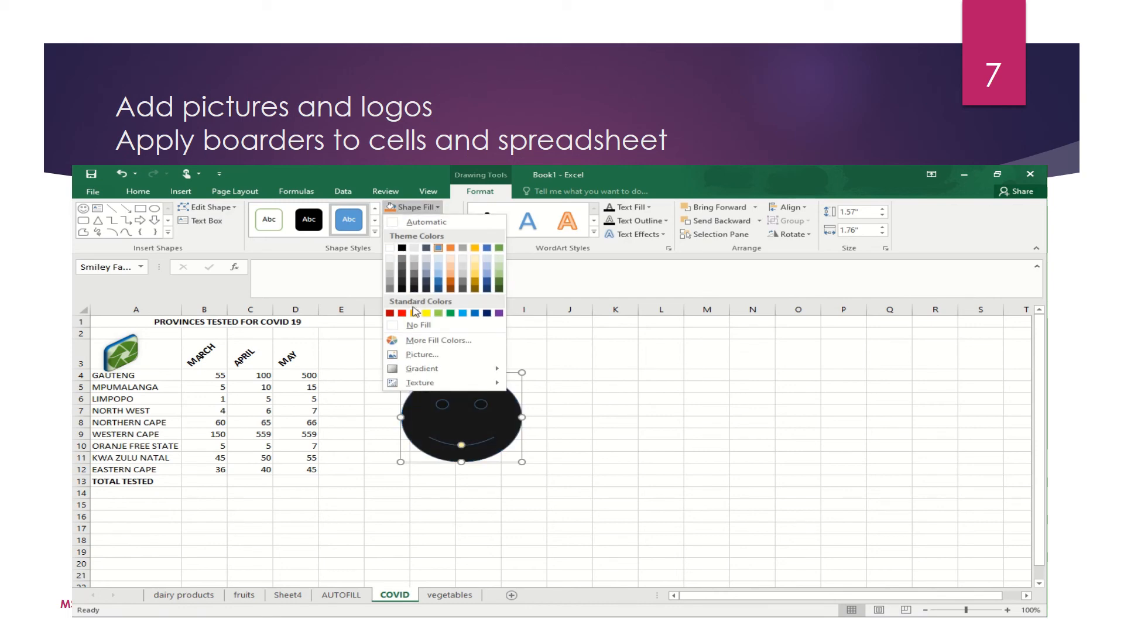
{"action": "left_click", "coordinate": [413, 314]}
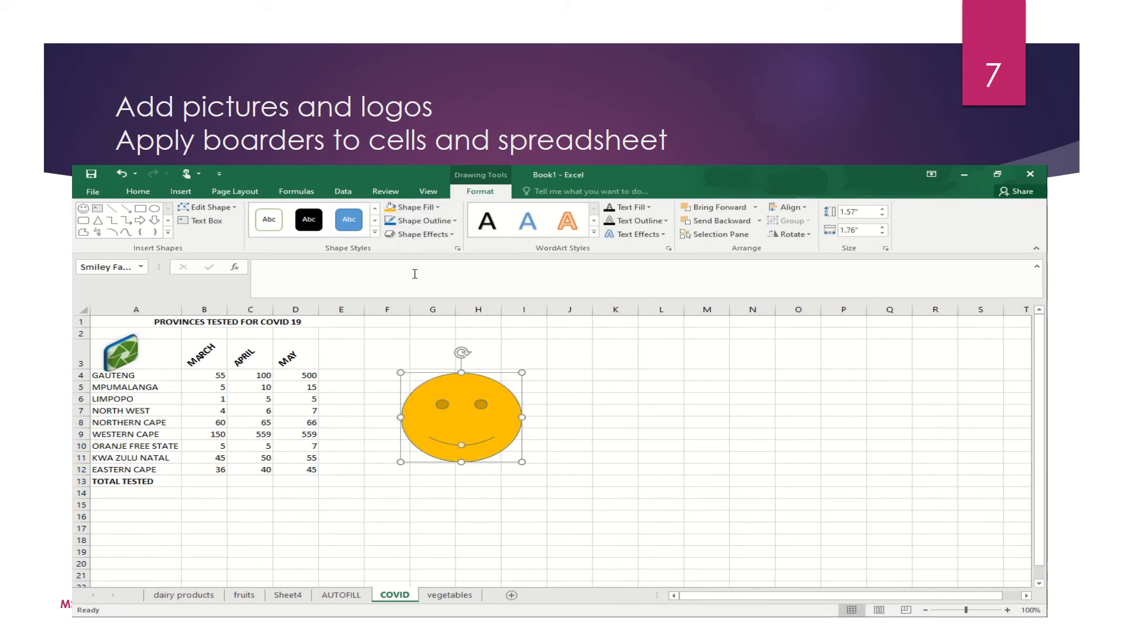
Give the smiley face a dark green outline and apply the first preset in the third row of Perspective 3-D rotations
{"action": "left_click", "coordinate": [454, 221]}
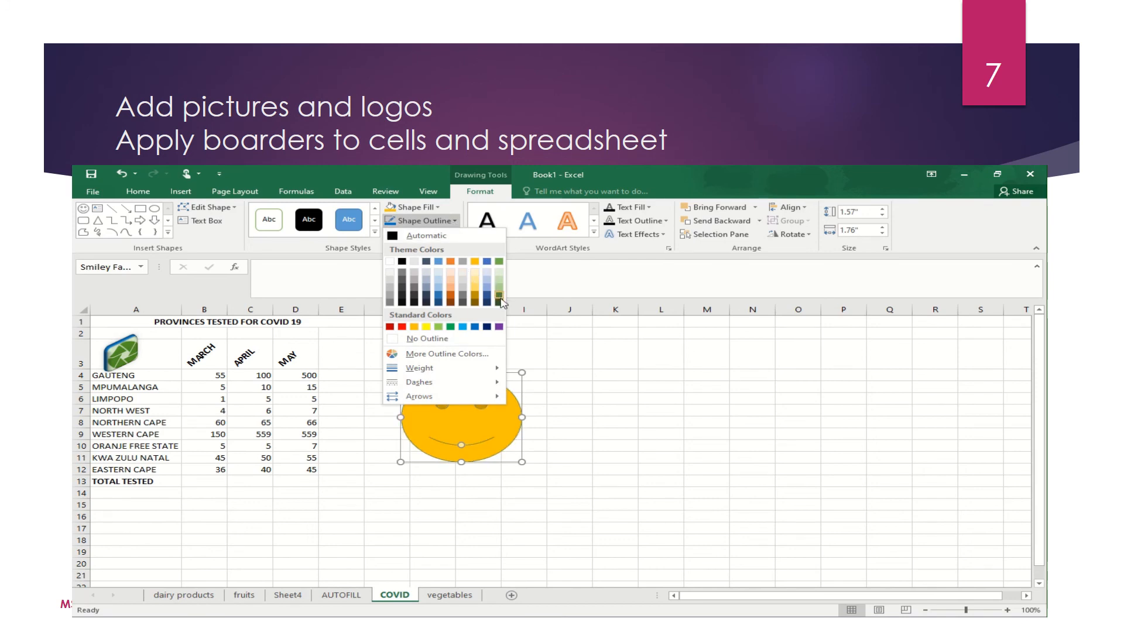
{"action": "left_click", "coordinate": [499, 296]}
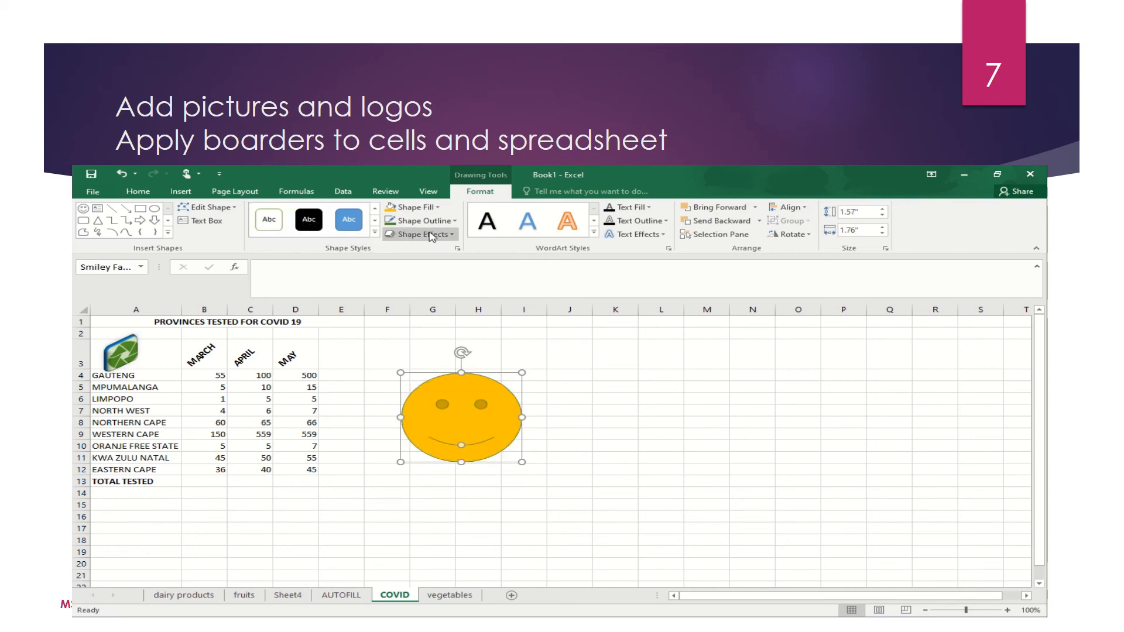
{"action": "left_click", "coordinate": [453, 234]}
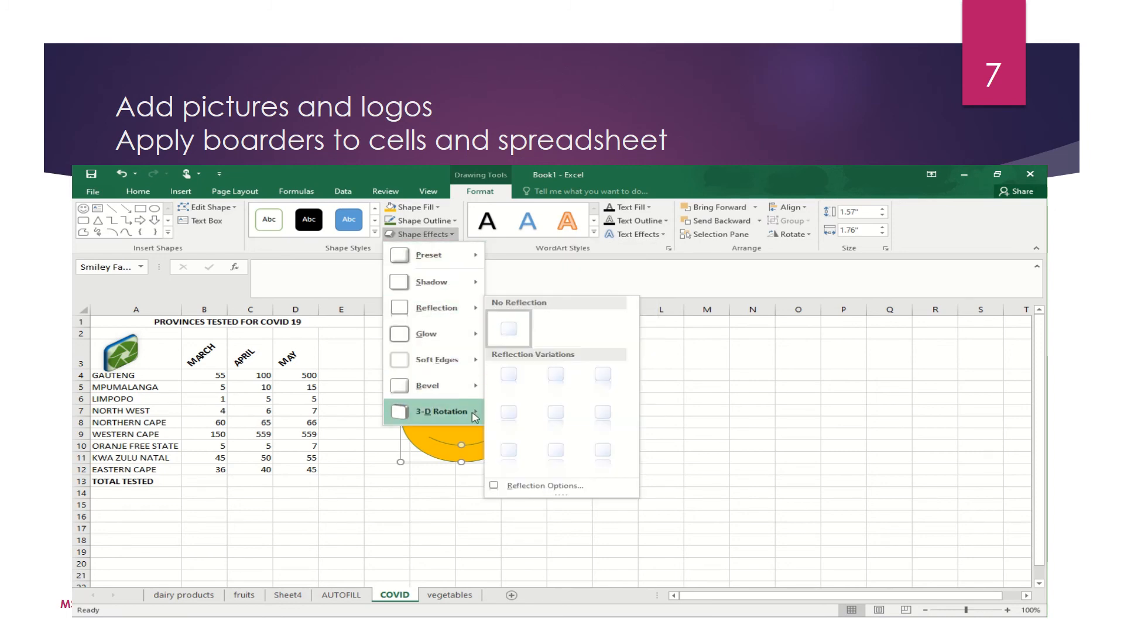
{"action": "mouse_move", "coordinate": [472, 419]}
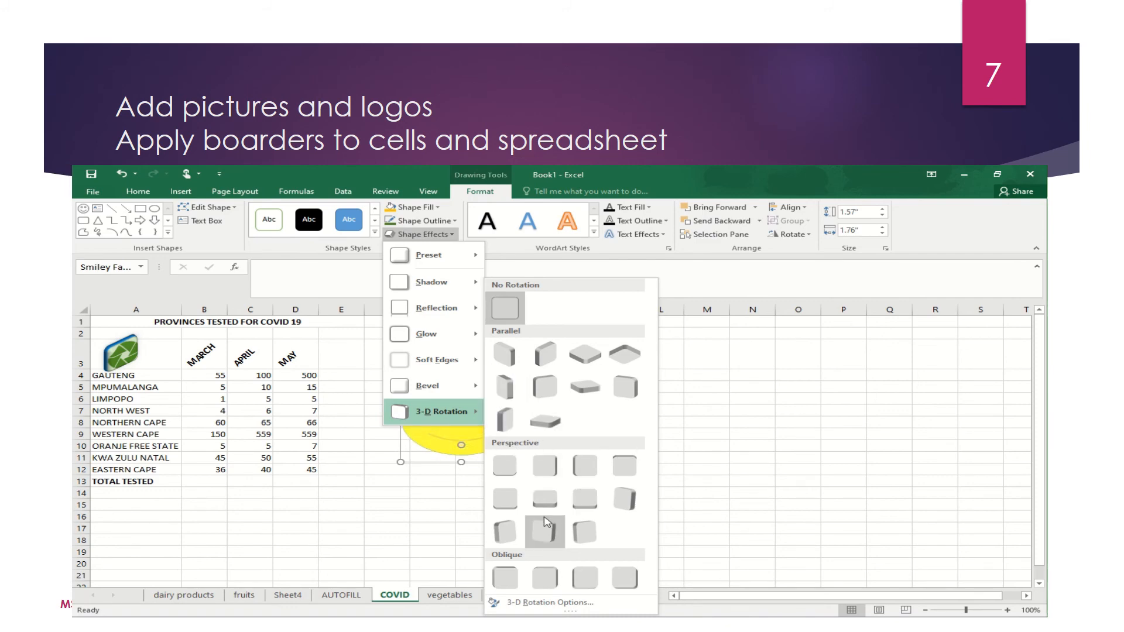
{"action": "left_click", "coordinate": [499, 528]}
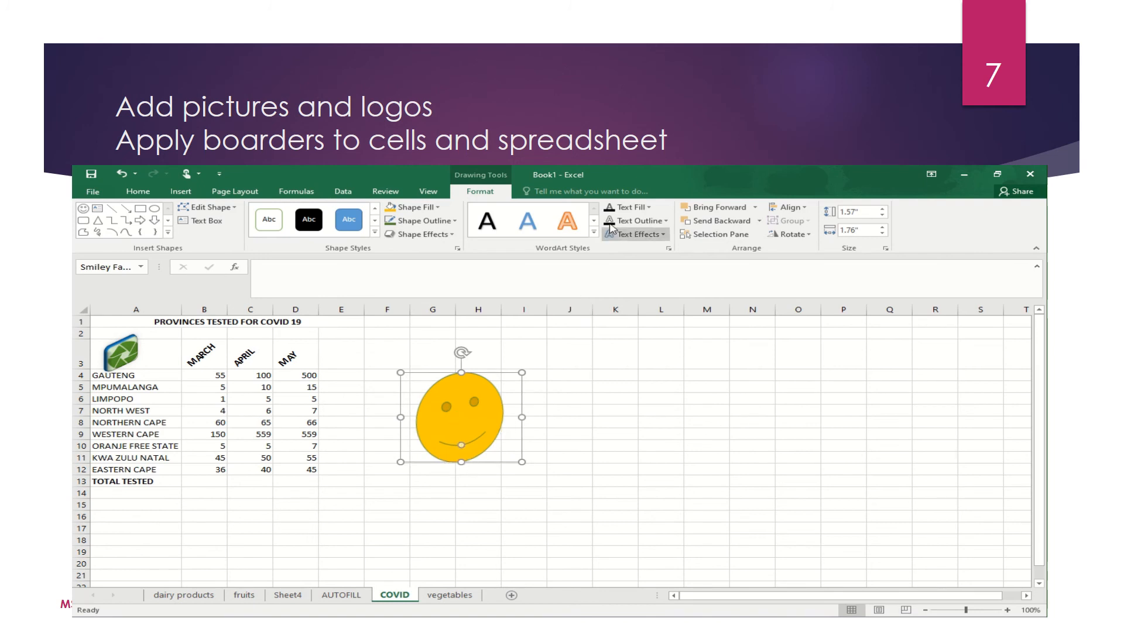
Set the smiley face's text fill to the radial from-centre gradient variation and its text outline to blue
{"action": "left_click", "coordinate": [650, 209]}
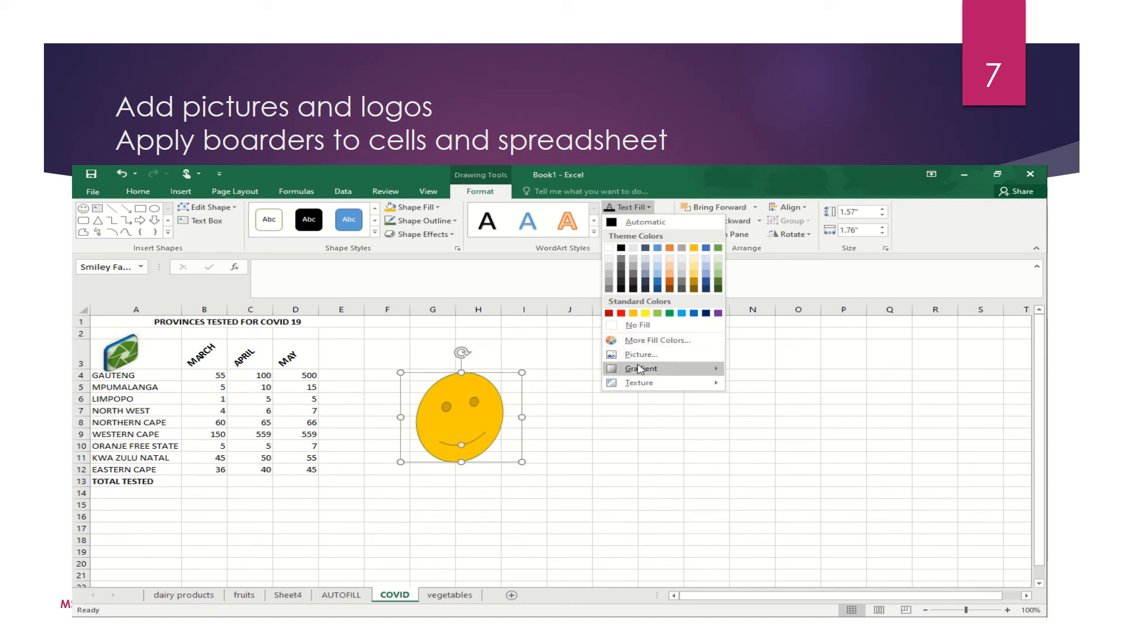
{"action": "mouse_move", "coordinate": [648, 372]}
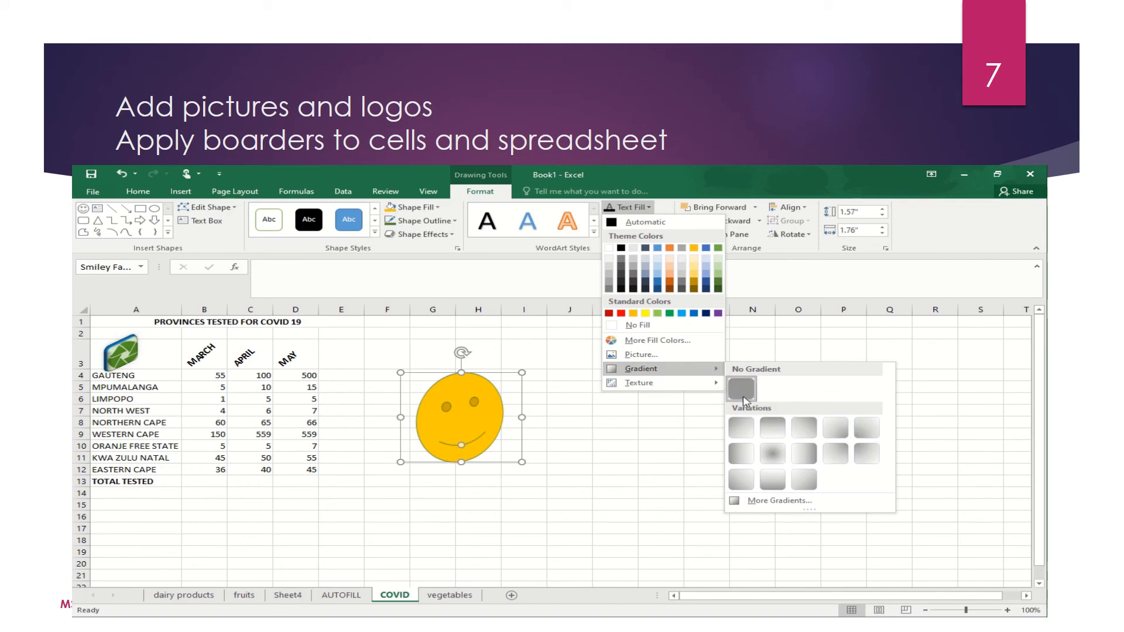
{"action": "left_click", "coordinate": [773, 455]}
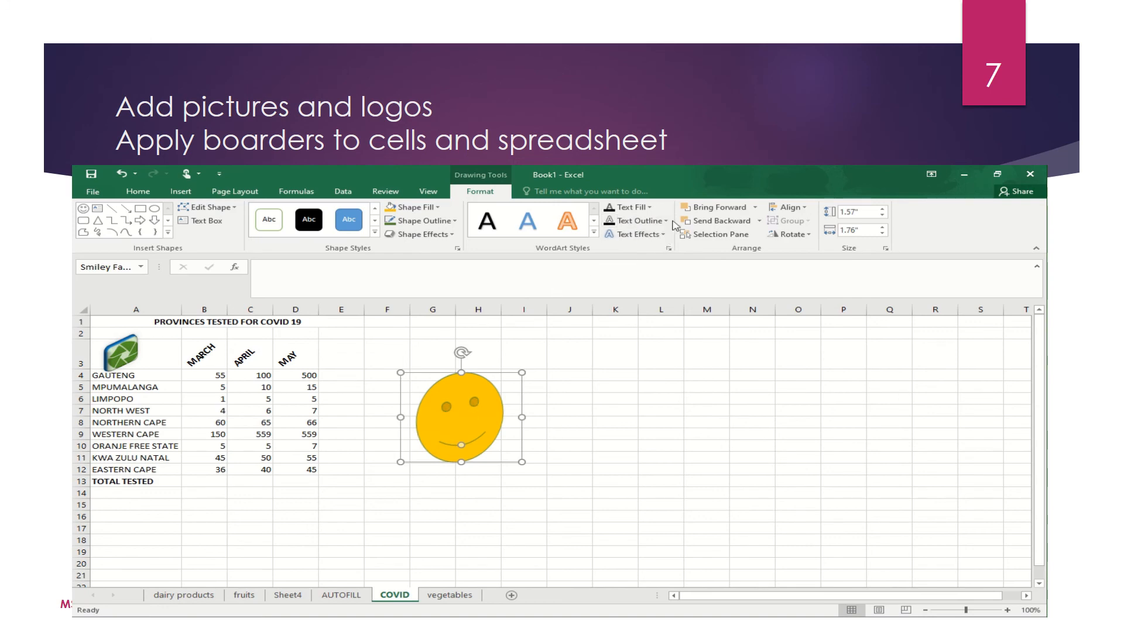
{"action": "left_click", "coordinate": [666, 220]}
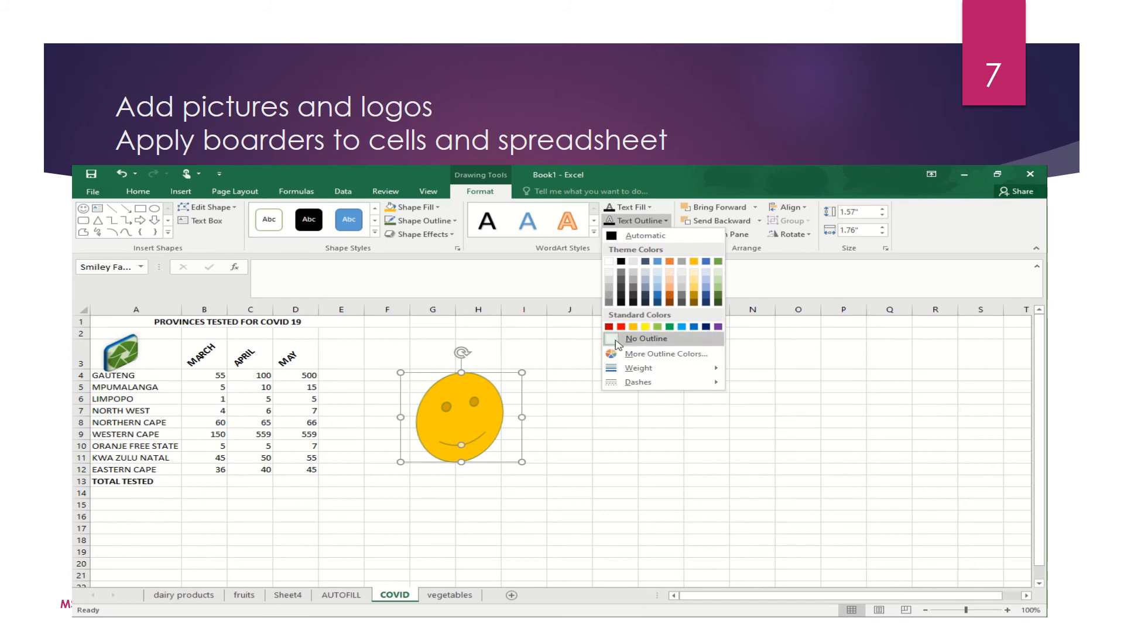
{"action": "left_click", "coordinate": [659, 300]}
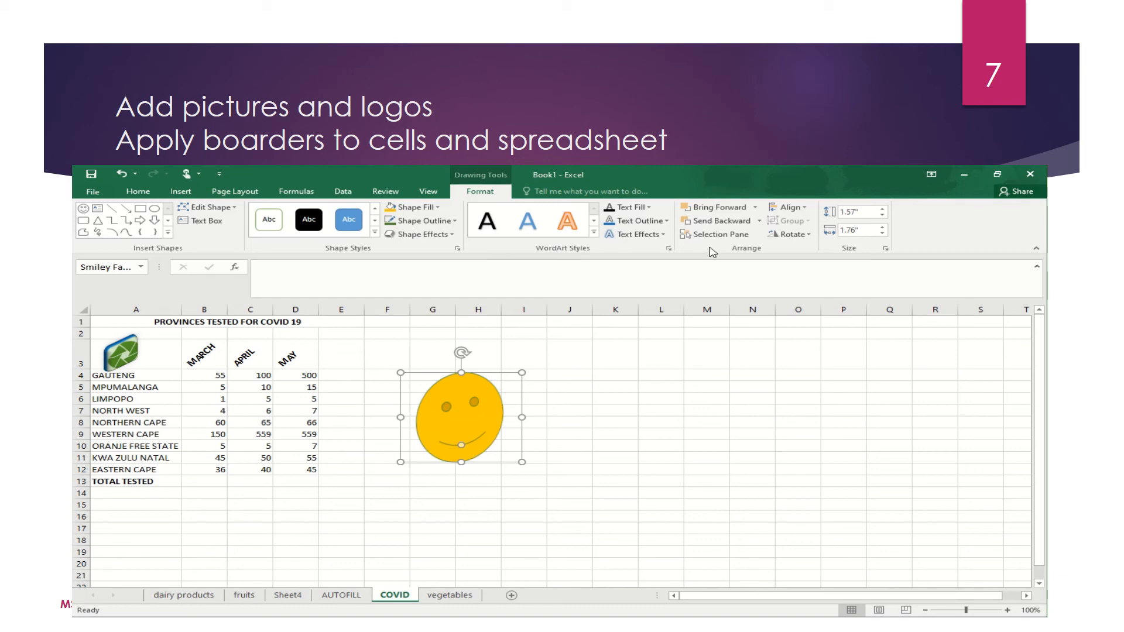
Flip the smiley face horizontally and move it onto the table's March to May figures
{"action": "left_click", "coordinate": [802, 236]}
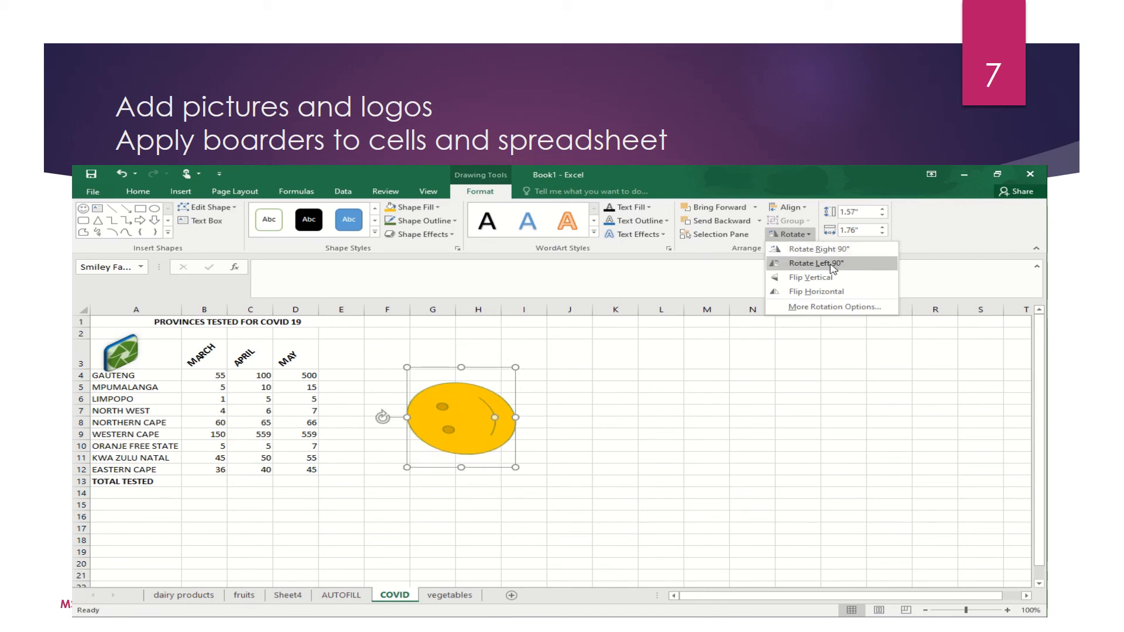
{"action": "left_click", "coordinate": [825, 292]}
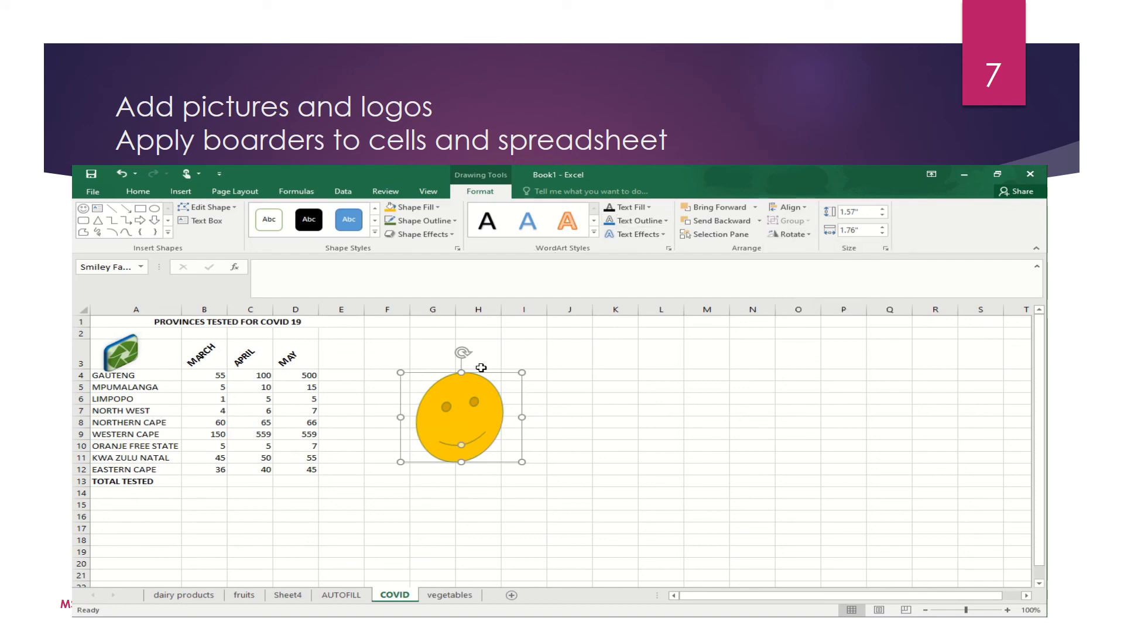
{"action": "left_click_drag", "start_coordinate": [443, 417], "coordinate": [253, 427]}
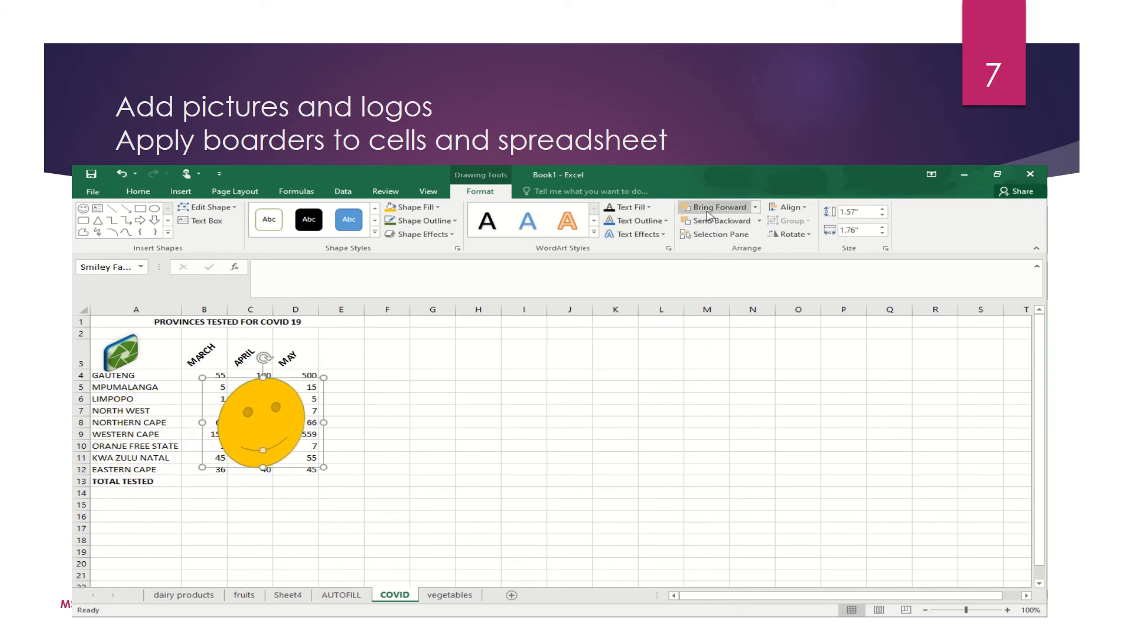
Change the smiley face's stacking order using Send Backward, Send to Back and Bring Forward in turn
{"action": "left_click", "coordinate": [759, 221]}
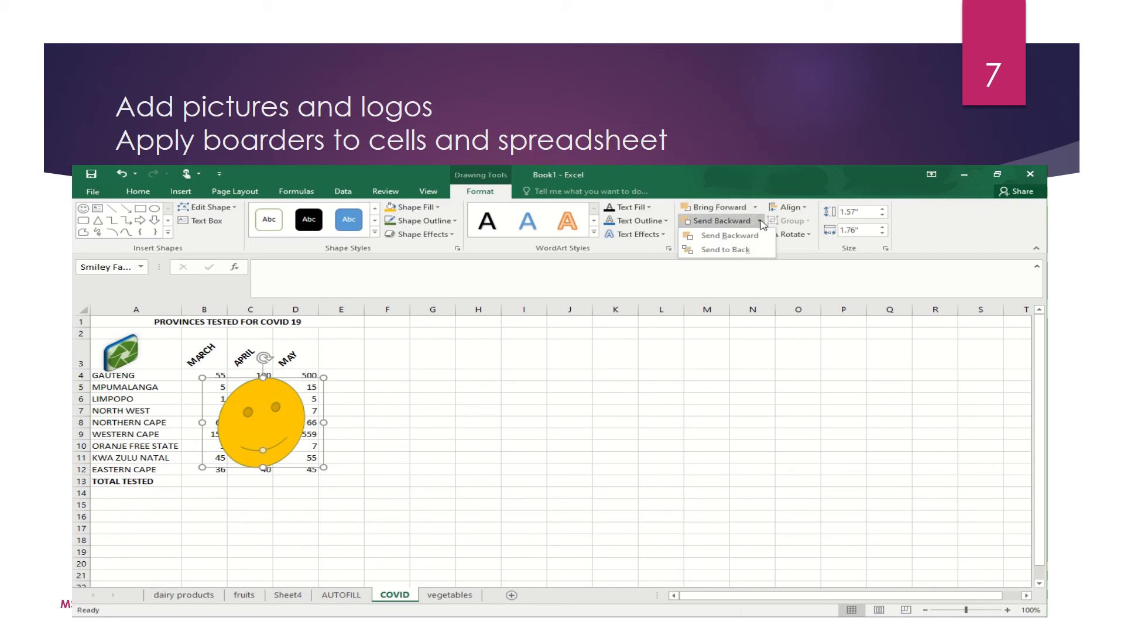
{"action": "left_click", "coordinate": [724, 240]}
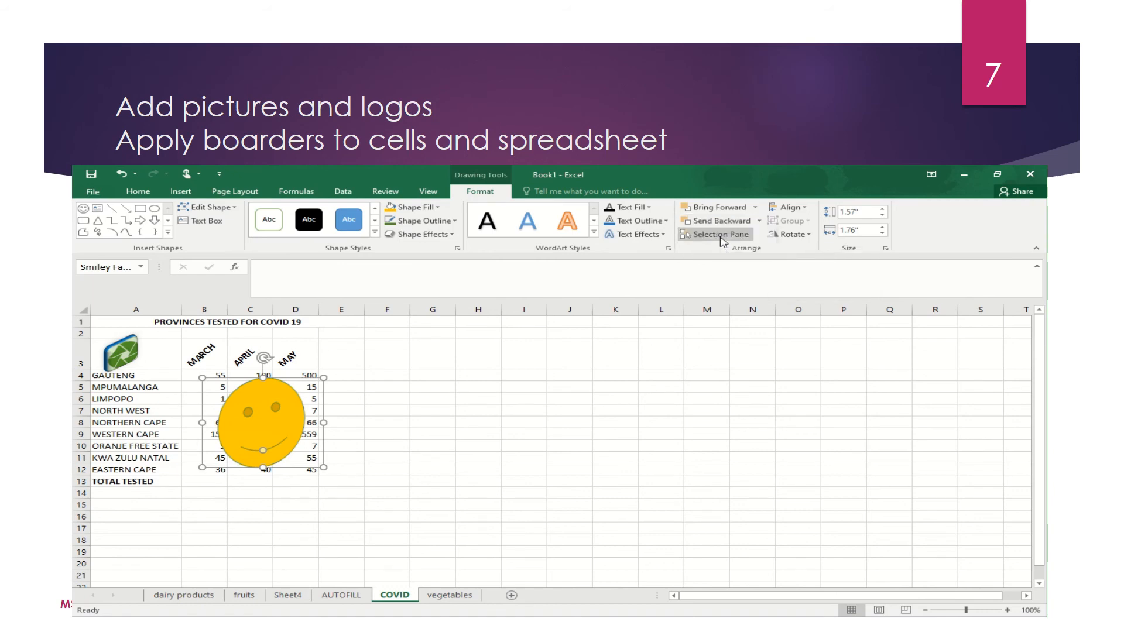
{"action": "left_click", "coordinate": [759, 221]}
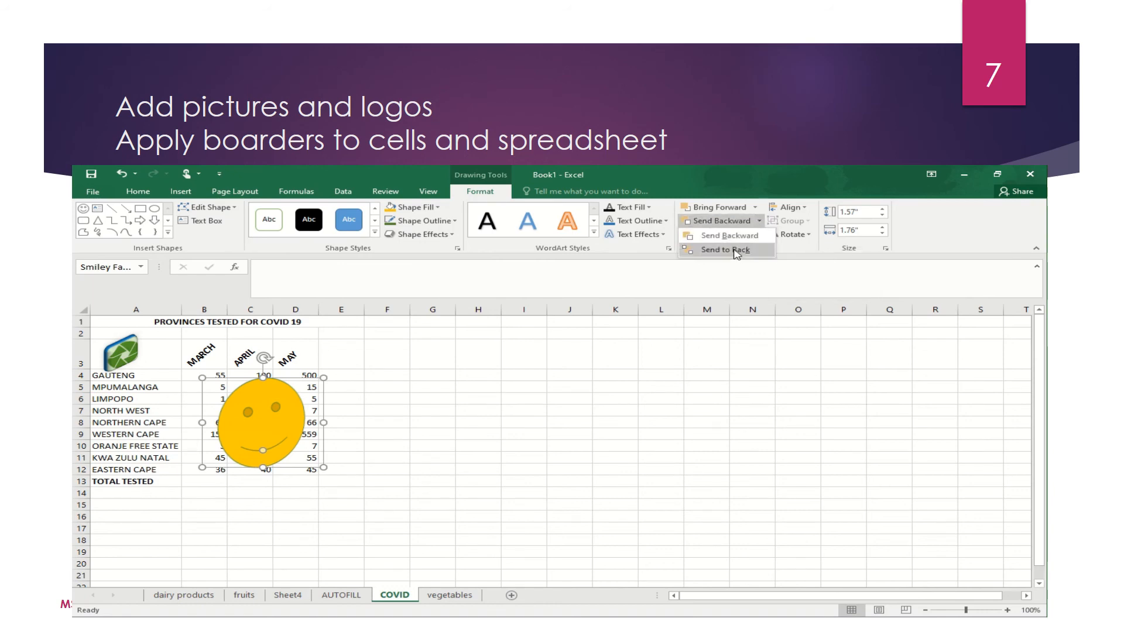
{"action": "left_click", "coordinate": [736, 253]}
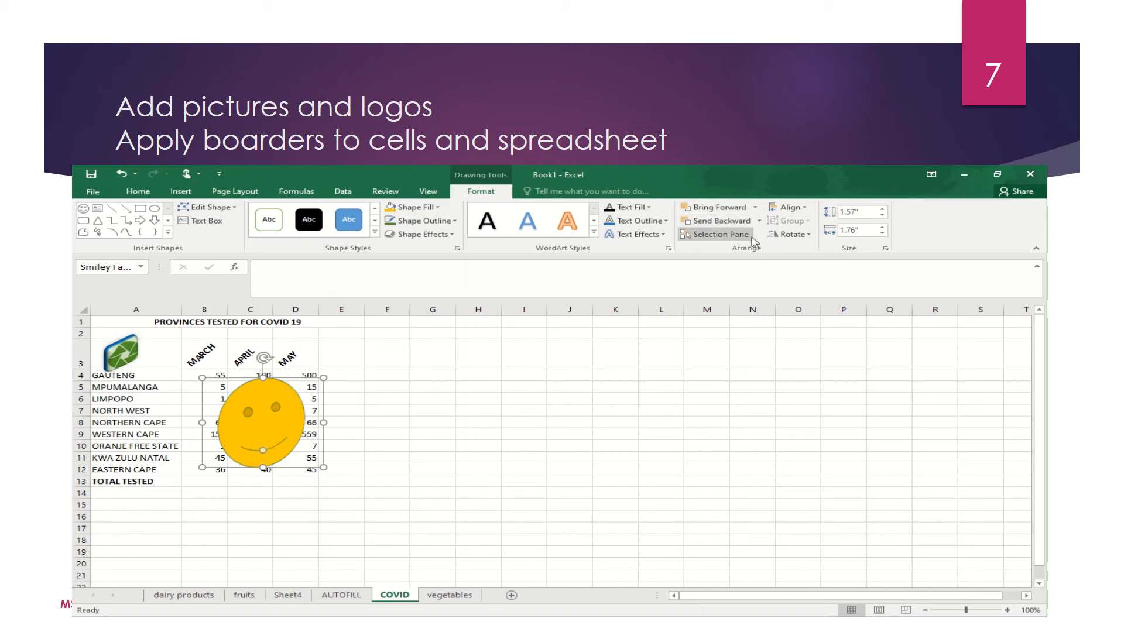
{"action": "left_click", "coordinate": [756, 208]}
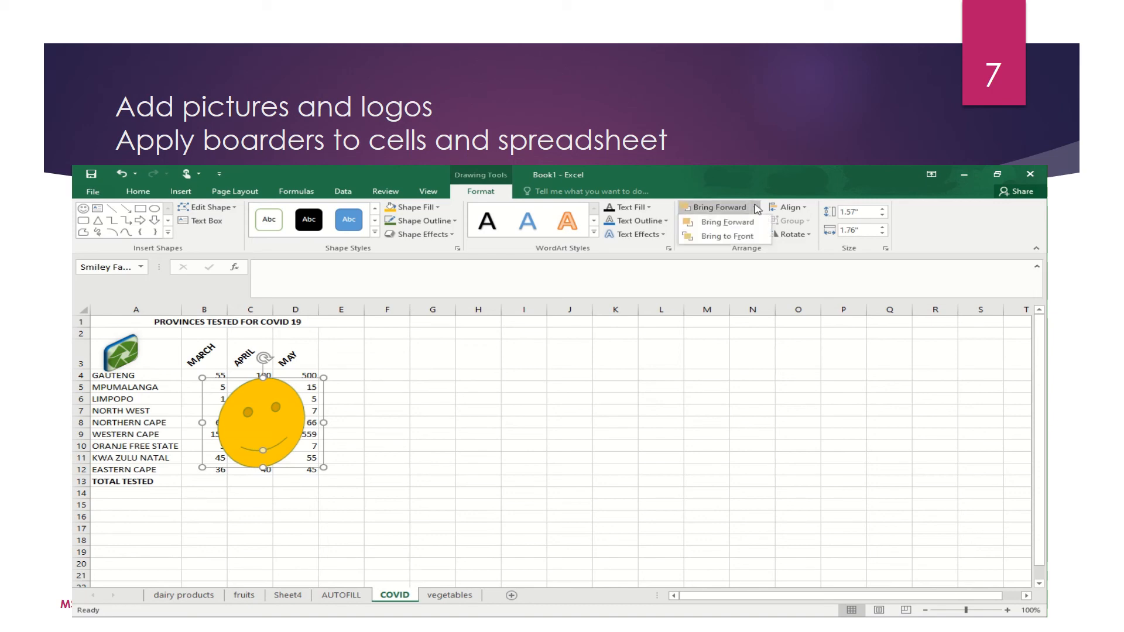
{"action": "left_click", "coordinate": [736, 223]}
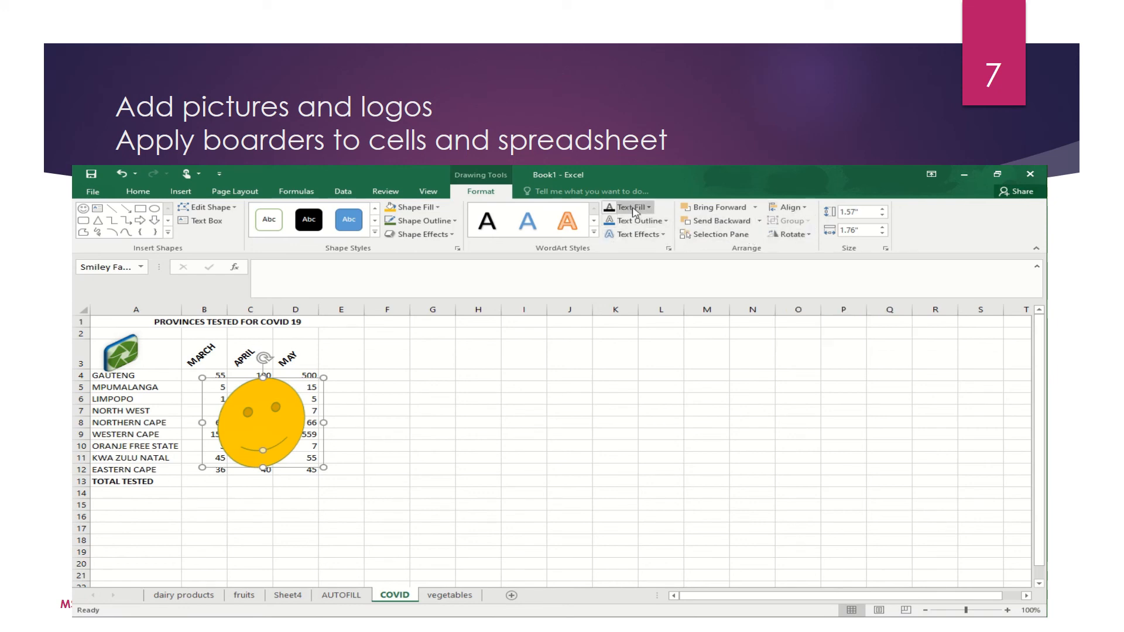
Apply the largest blue Glow text effect to the smiley face and move it off the table into columns E to G
{"action": "left_click", "coordinate": [663, 234]}
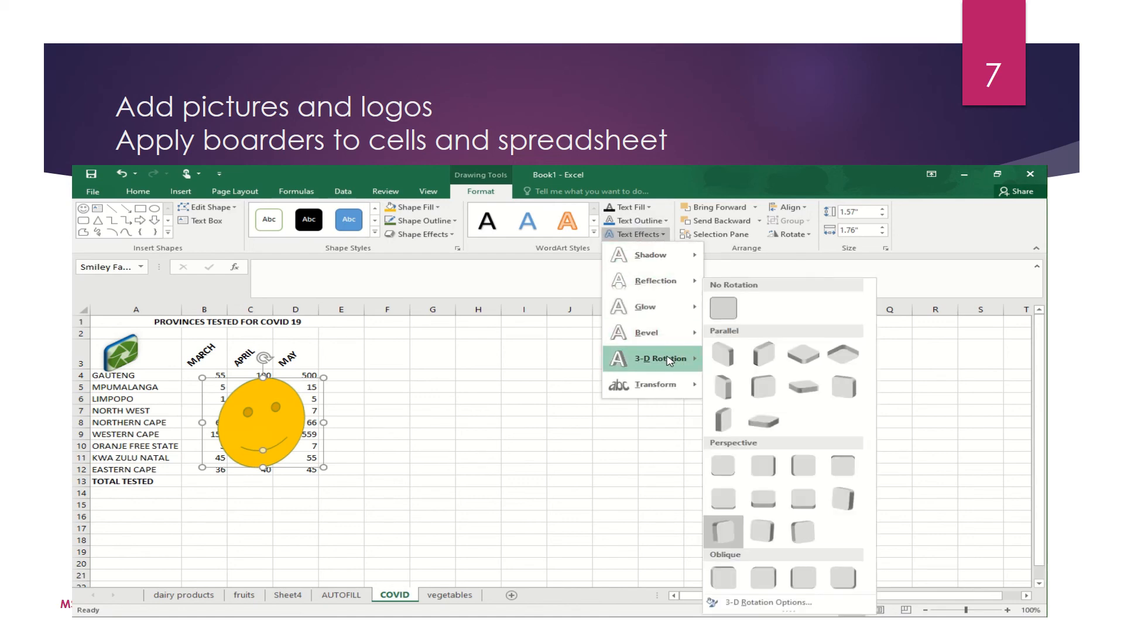
{"action": "mouse_move", "coordinate": [702, 312]}
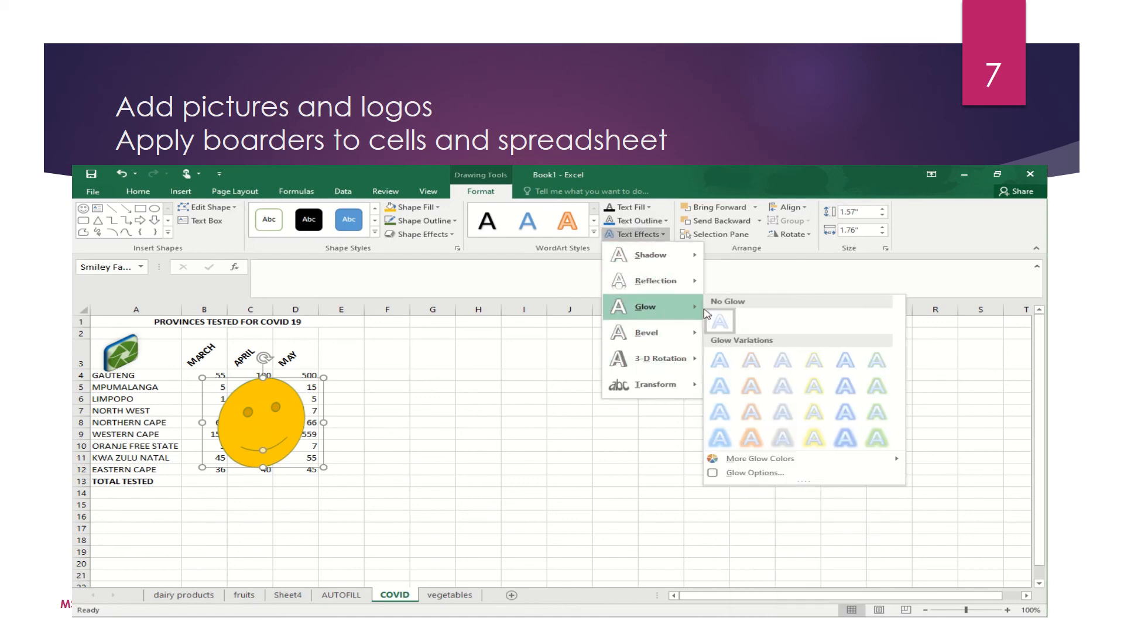
{"action": "left_click", "coordinate": [723, 440]}
{"action": "left_click_drag", "start_coordinate": [258, 404], "coordinate": [396, 410]}
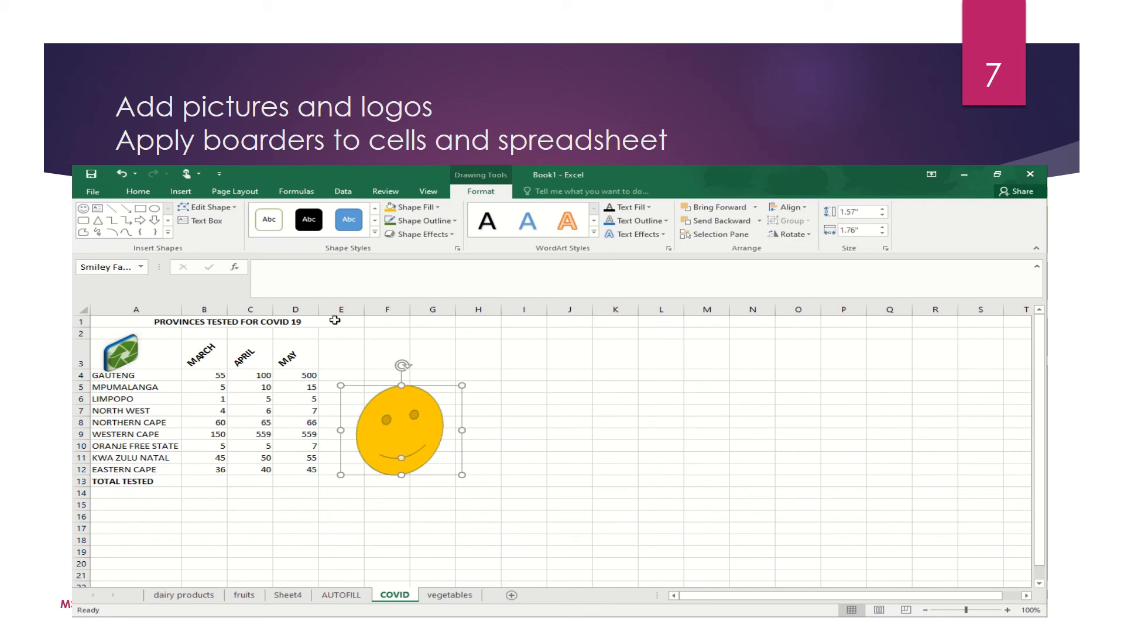
Change the smiley face into the Horizontal Scroll shape from Stars and Banners
{"action": "left_click", "coordinate": [234, 209]}
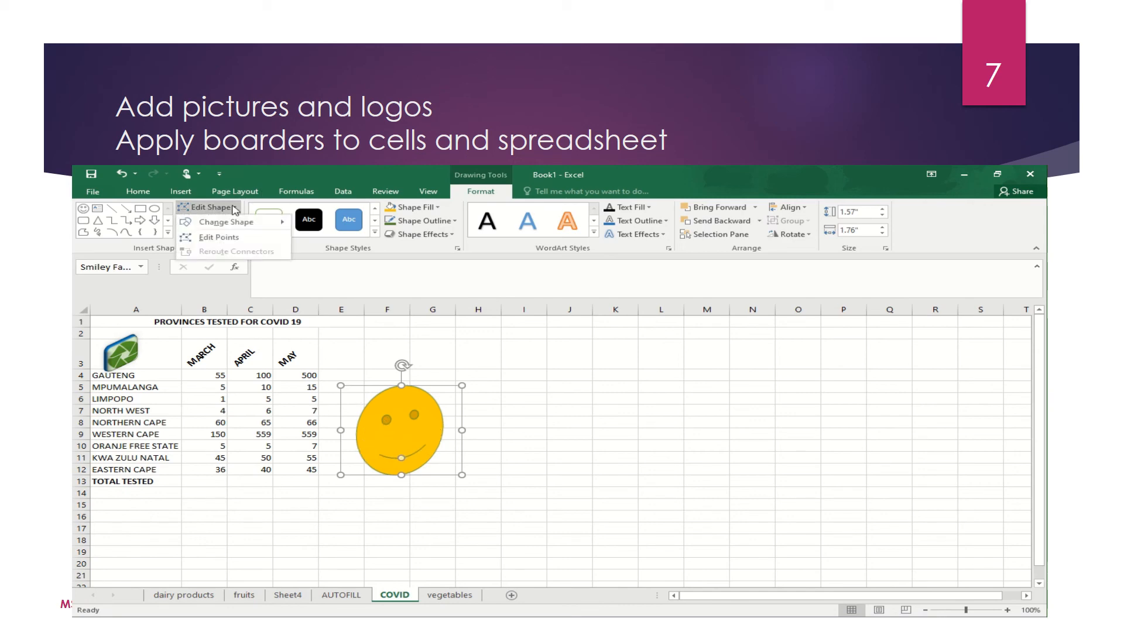
{"action": "mouse_move", "coordinate": [240, 225]}
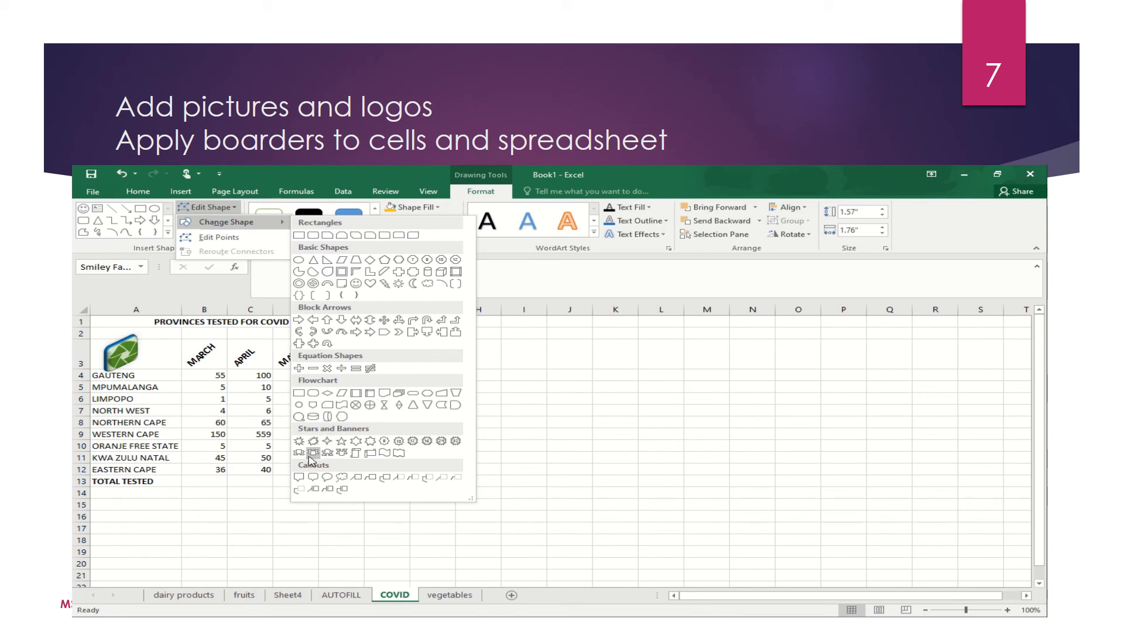
{"action": "left_click", "coordinate": [371, 454]}
{"action": "left_click", "coordinate": [375, 457]}
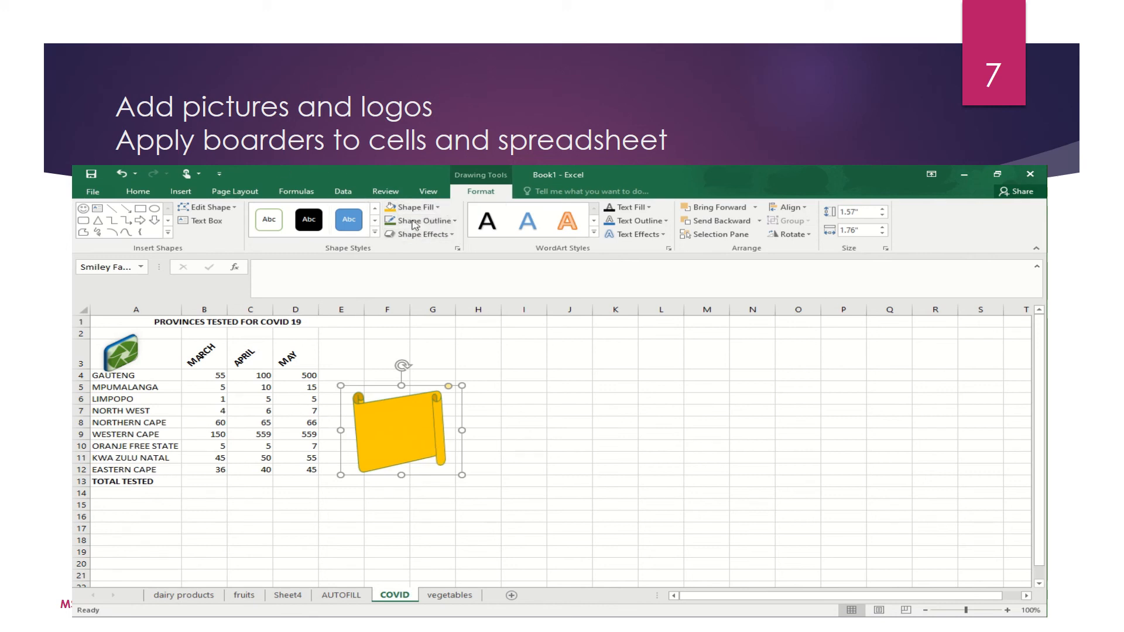
Fill the scroll shape with light grey and open the texture choices for its fill
{"action": "left_click", "coordinate": [438, 208]}
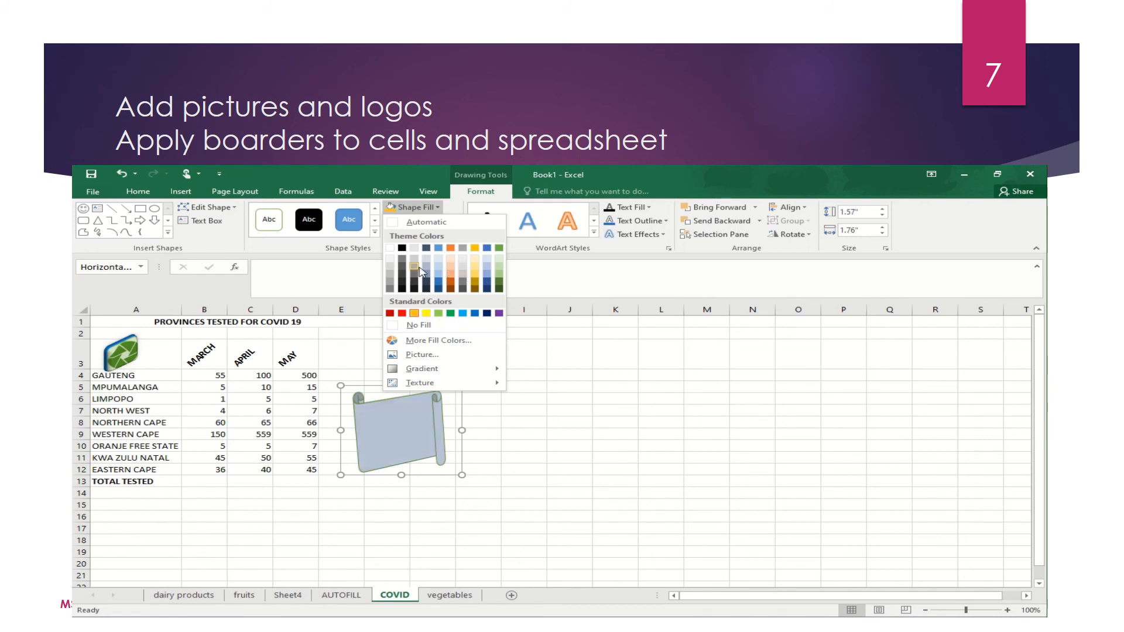
{"action": "left_click", "coordinate": [463, 281]}
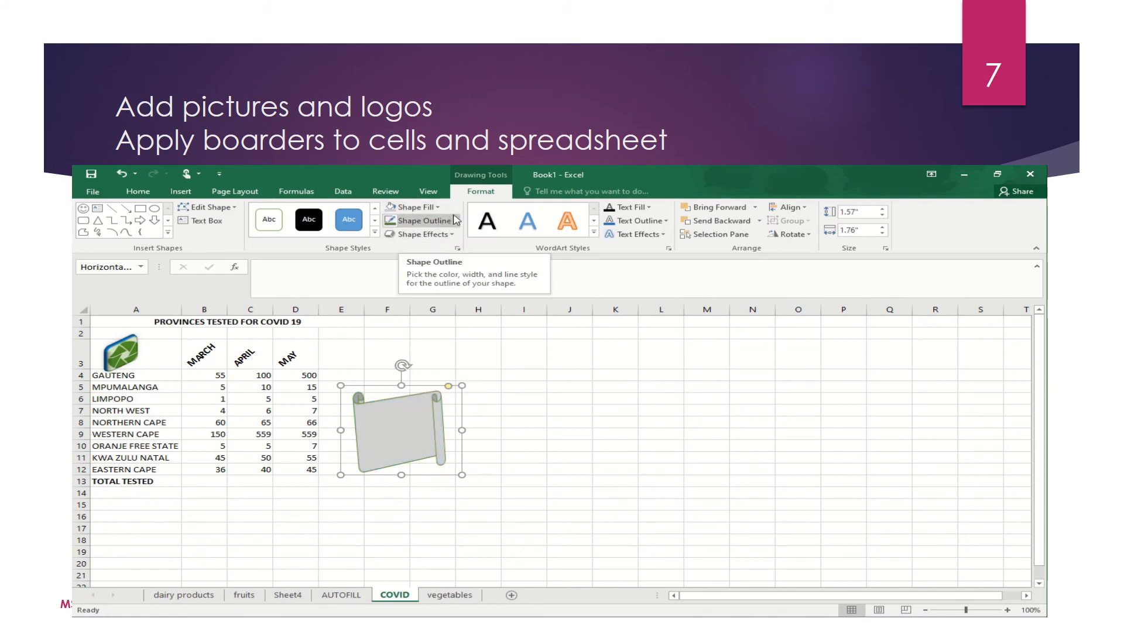
{"action": "left_click", "coordinate": [438, 209]}
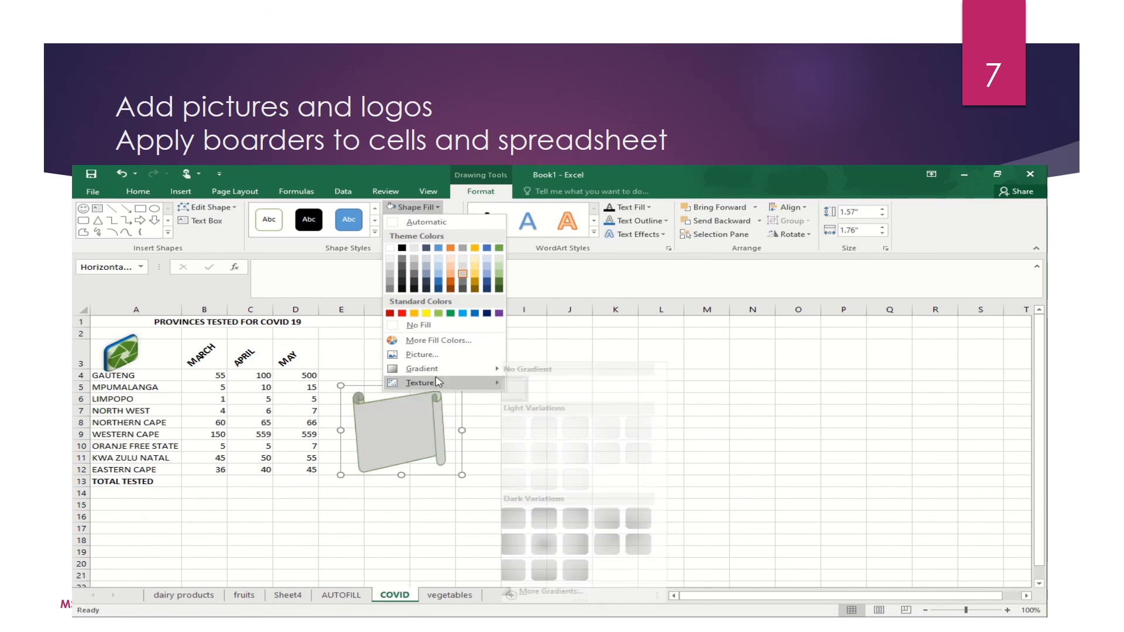
{"action": "mouse_move", "coordinate": [433, 384]}
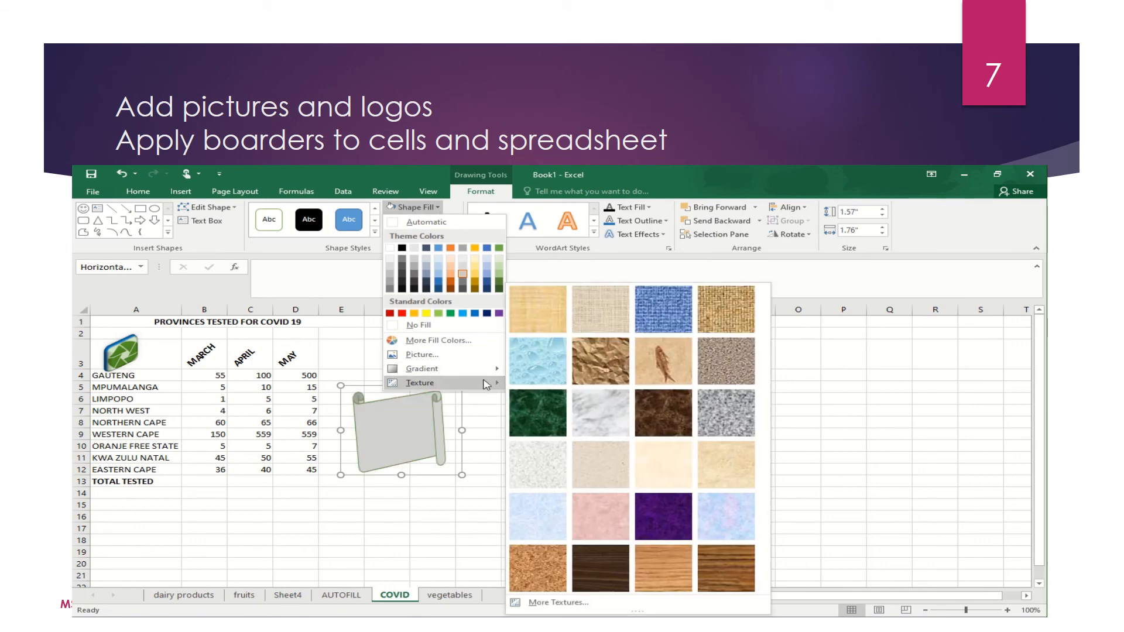